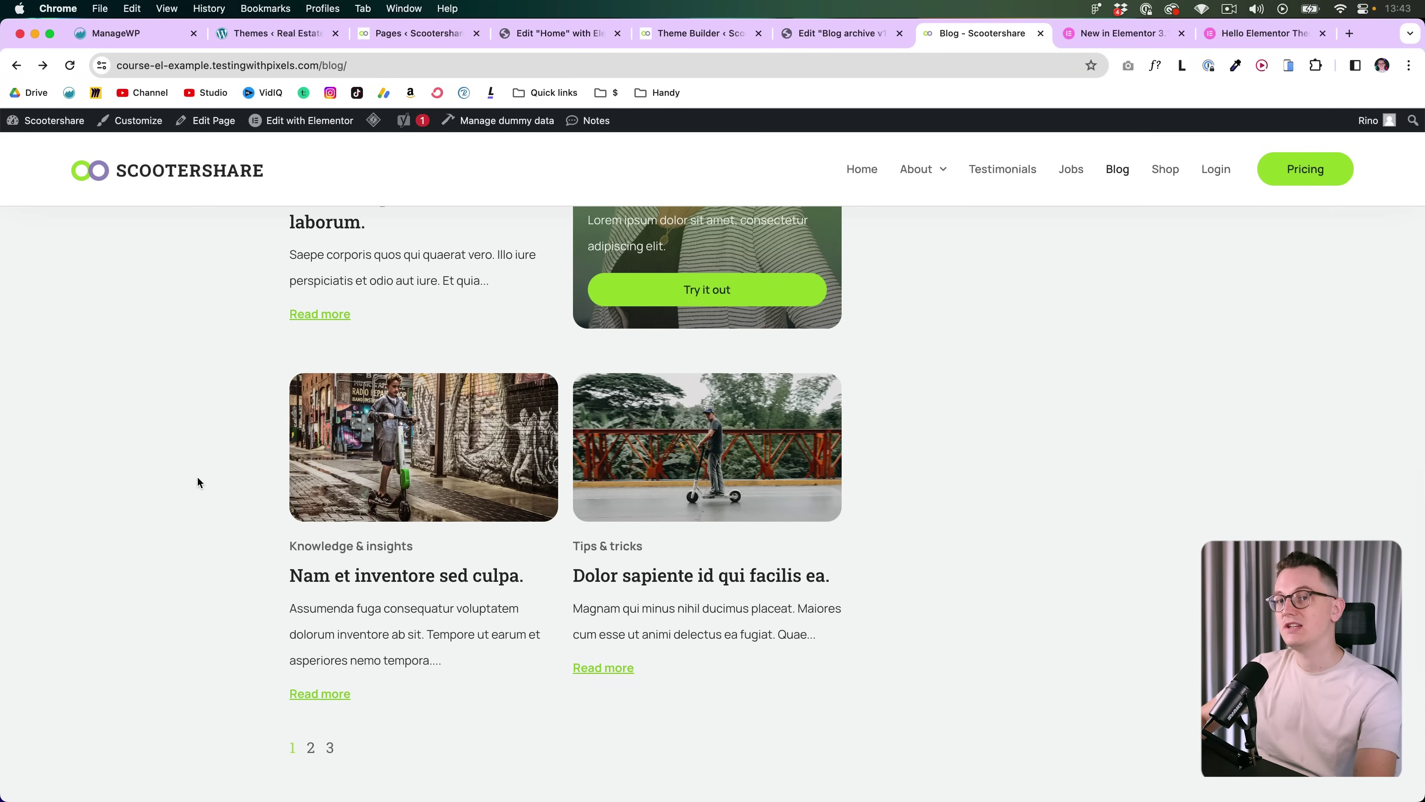
# Browse page 2 of the Scootershare blog, then return to the Blog archive v1 editor
pyautogui.scroll(3, 508, 337)
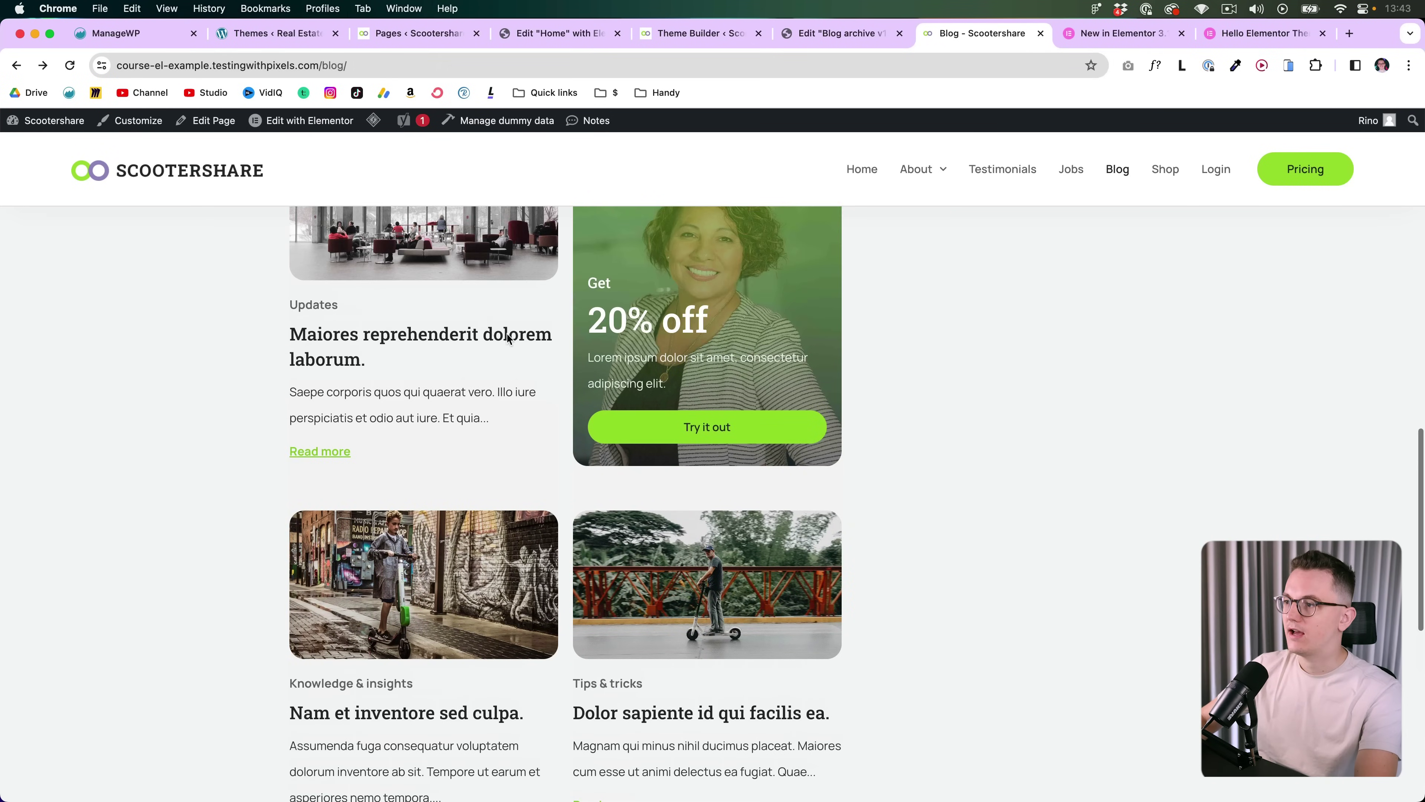
pyautogui.scroll(2, 508, 337)
pyautogui.scroll(-5, 599, 390)
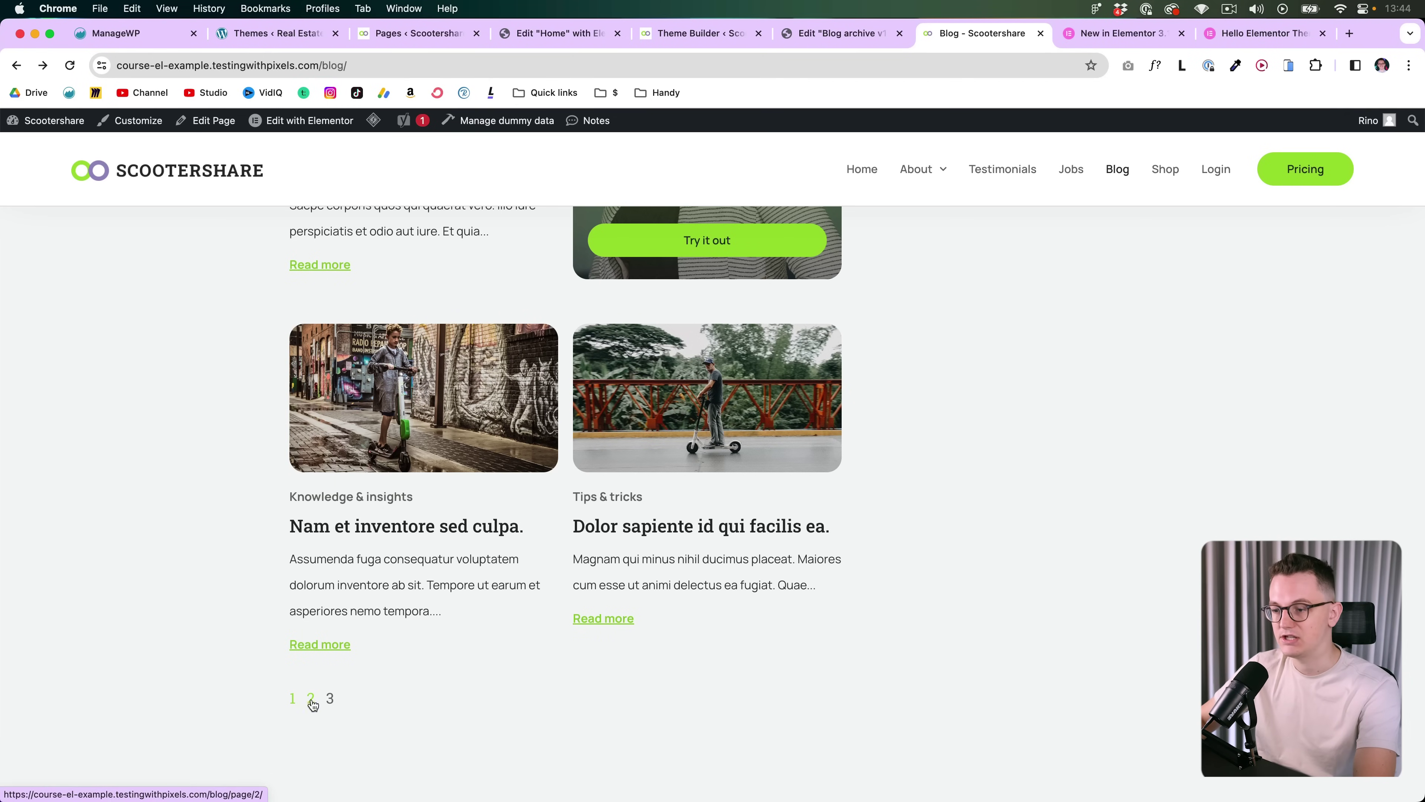
pyautogui.scroll(-1, 313, 702)
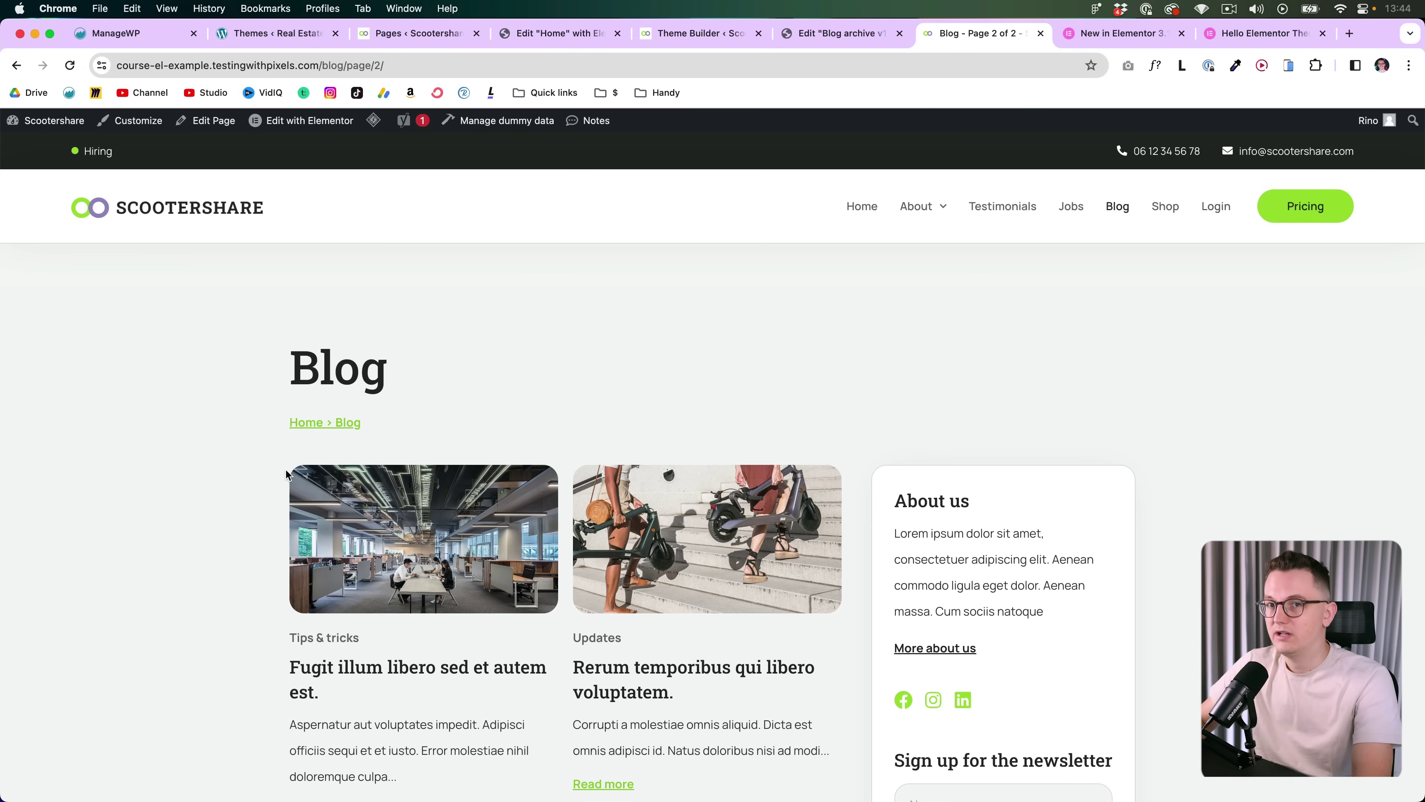
pyautogui.scroll(-1, 566, 587)
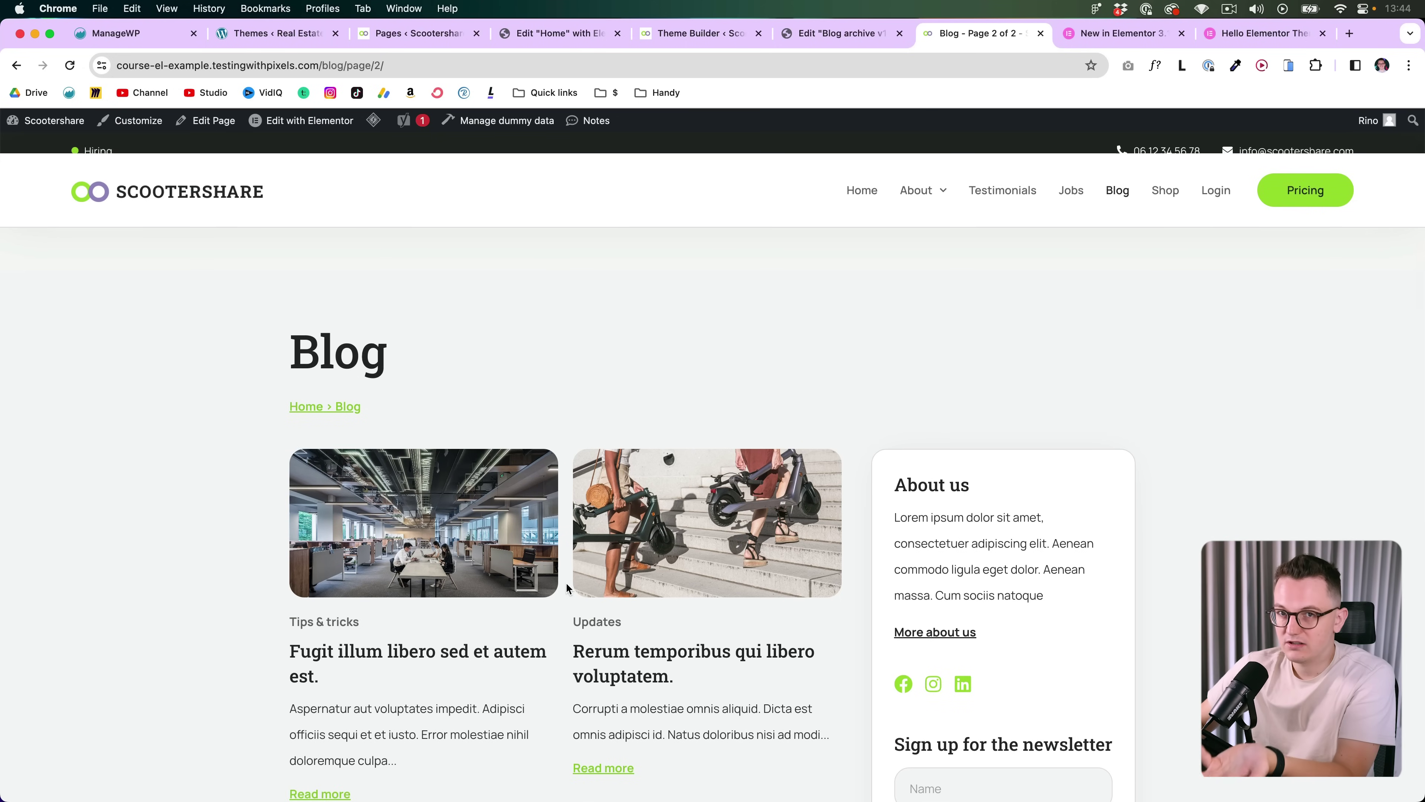
pyautogui.hotkey('ctrl', 'shift', 'Tab')
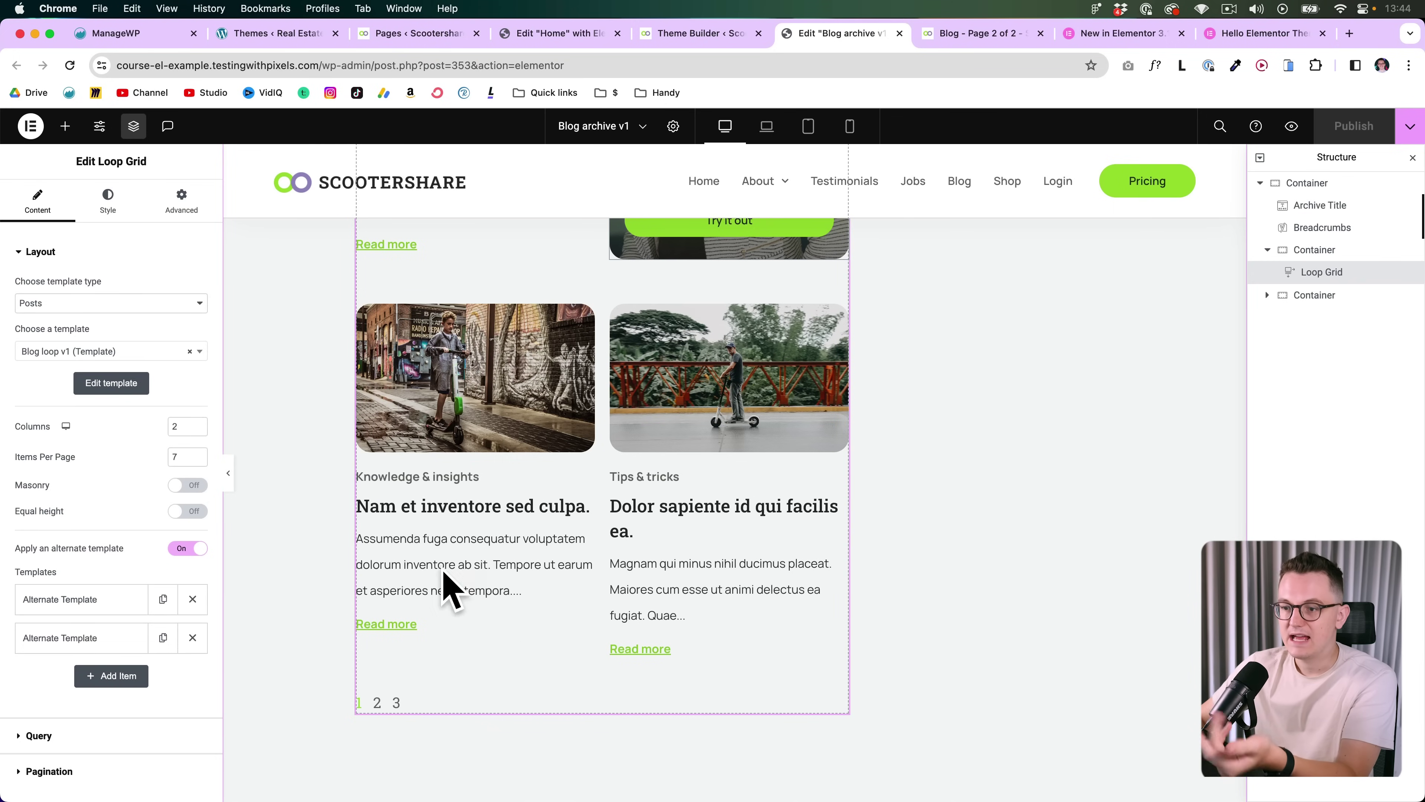
# Change the loop grid's Pagination Load Type from Page Reload to AJAX
pyautogui.scroll(15, 458, 660)
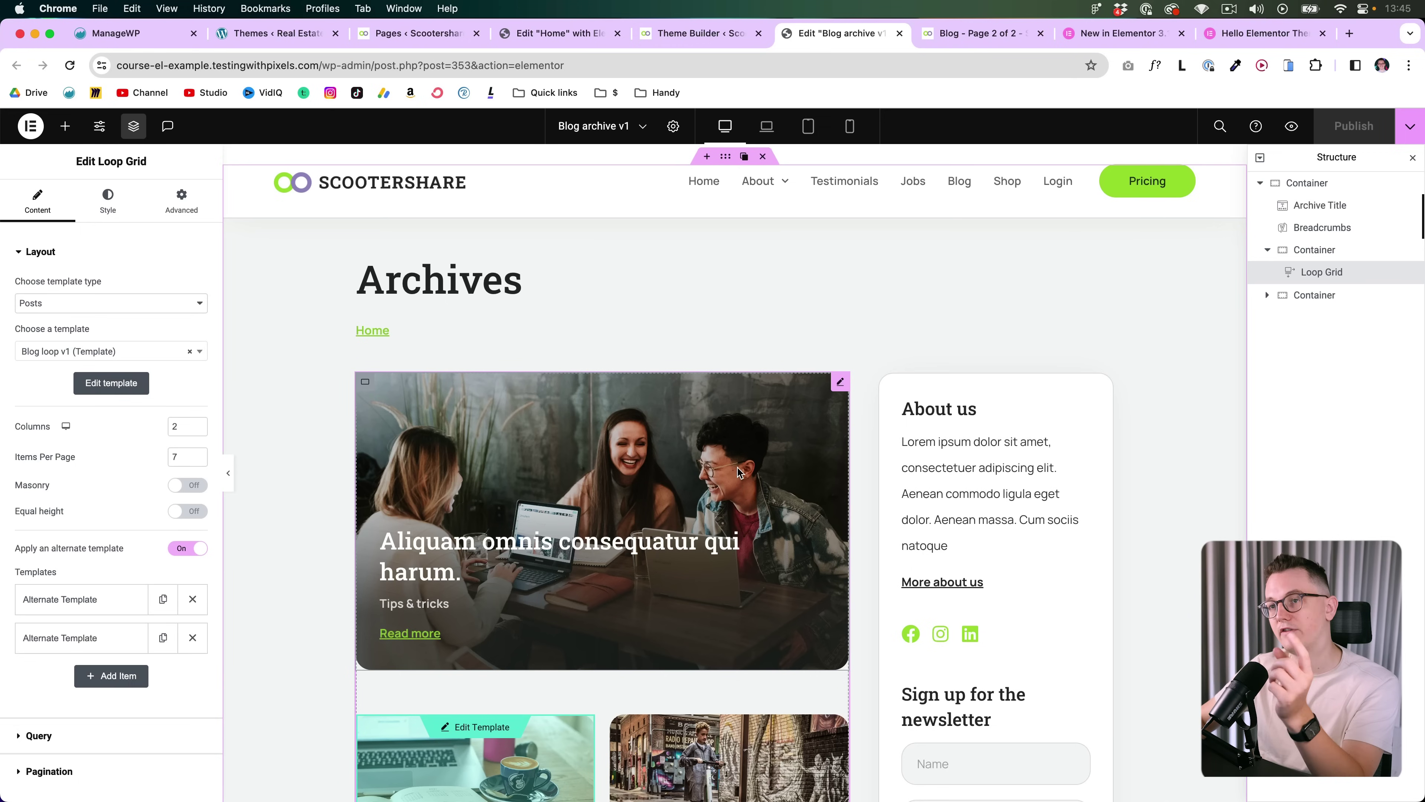
pyautogui.scroll(-3, 145, 528)
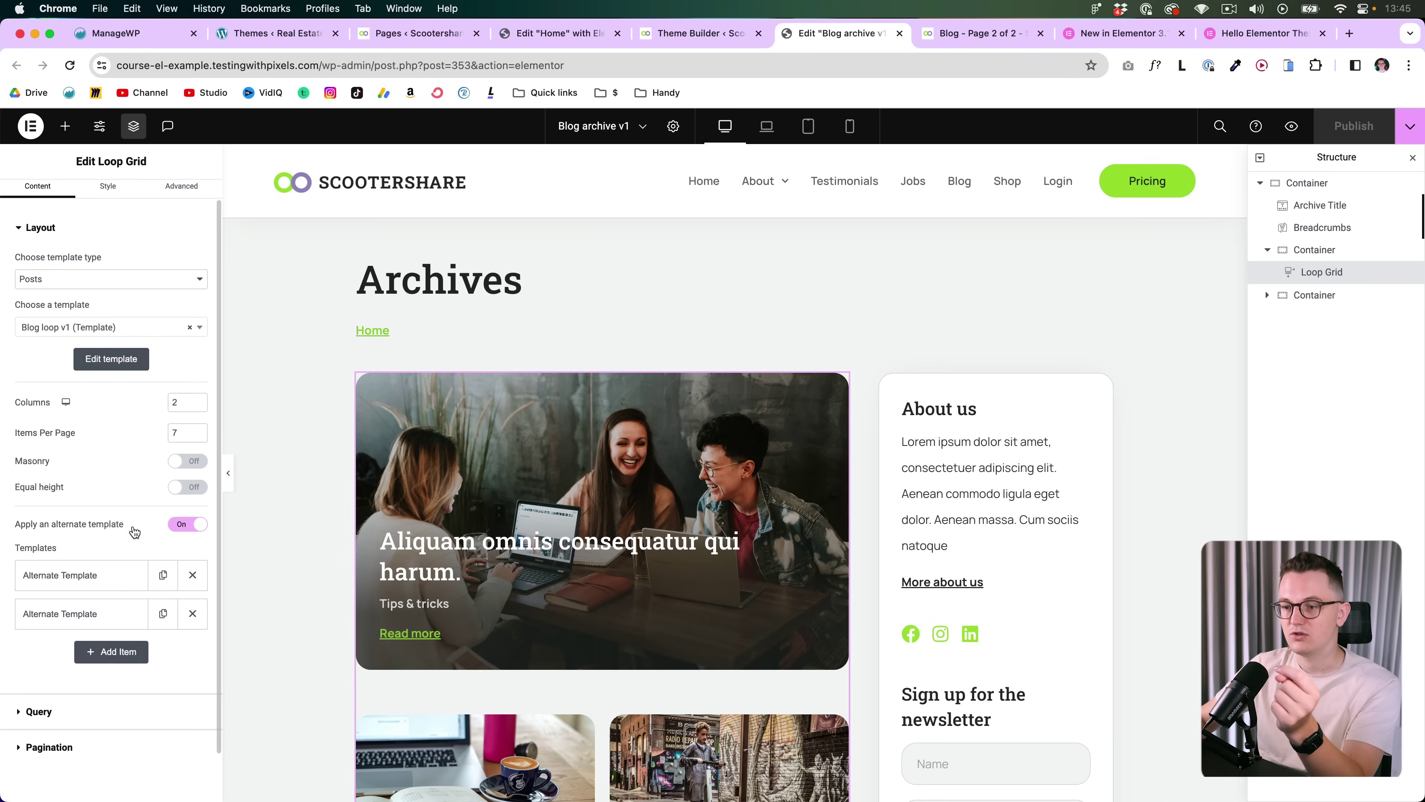
pyautogui.click(68, 692)
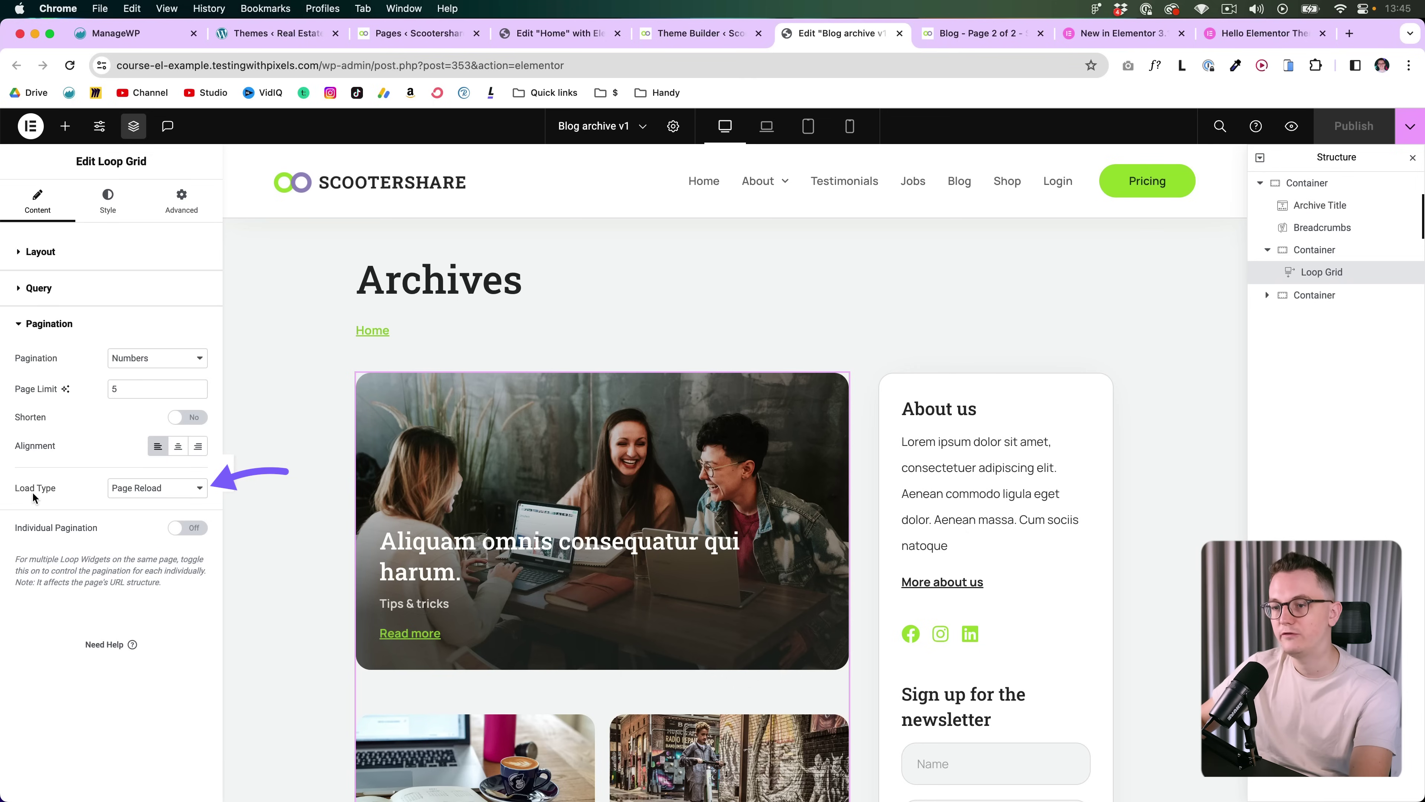
pyautogui.click(156, 495)
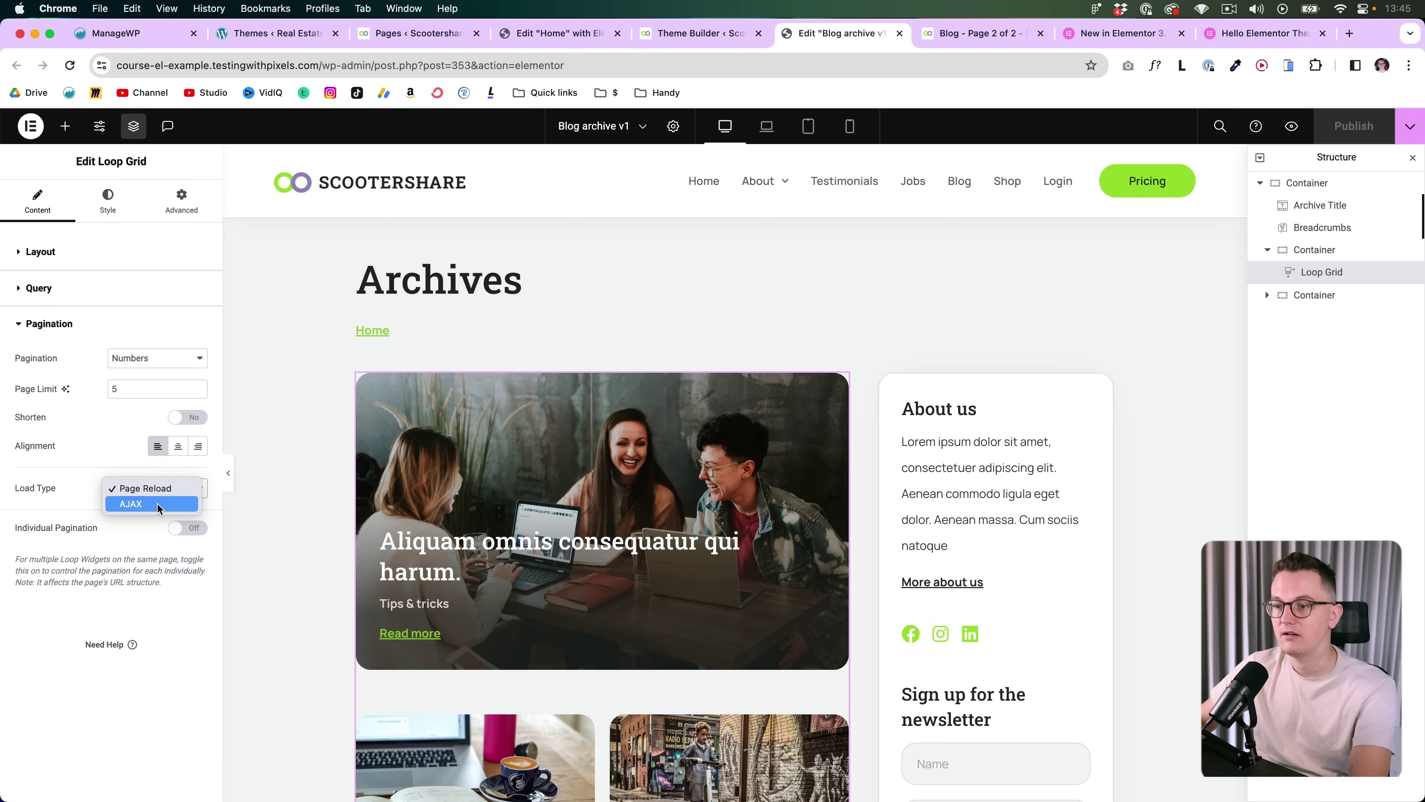
pyautogui.click(156, 503)
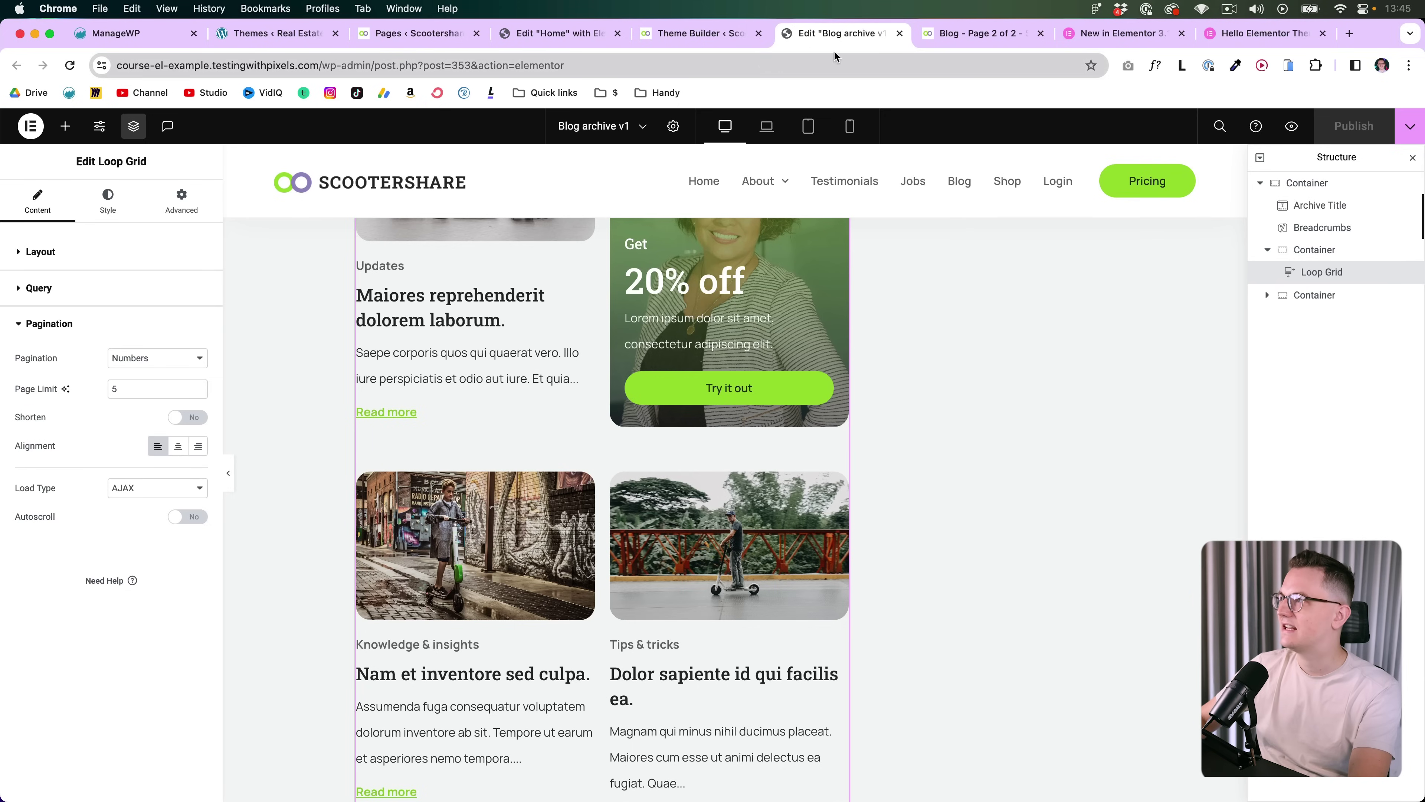
# On the live blog, load pagination pages 1 and 2 to confirm posts swap in place
pyautogui.click(983, 33)
pyautogui.scroll(-15, 379, 486)
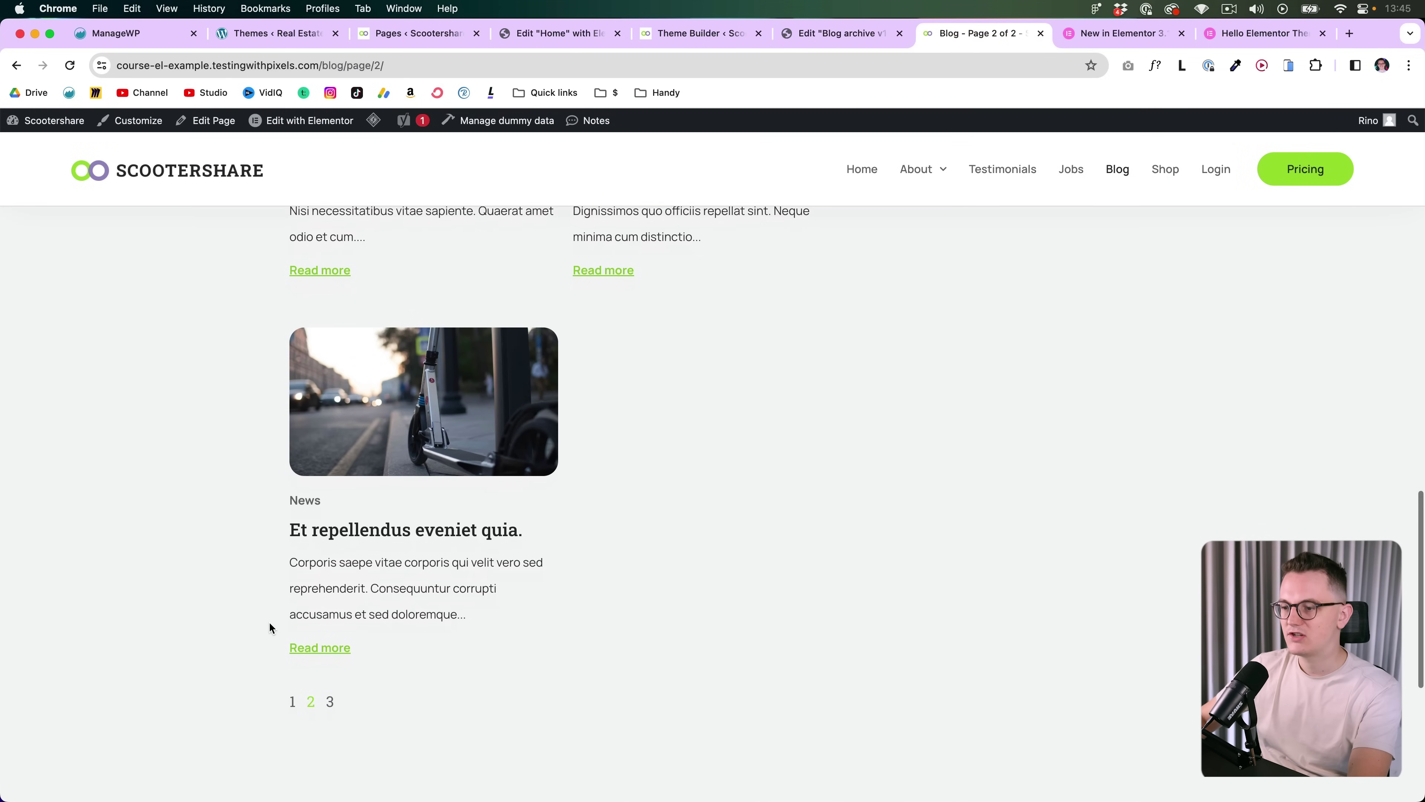
pyautogui.click(293, 703)
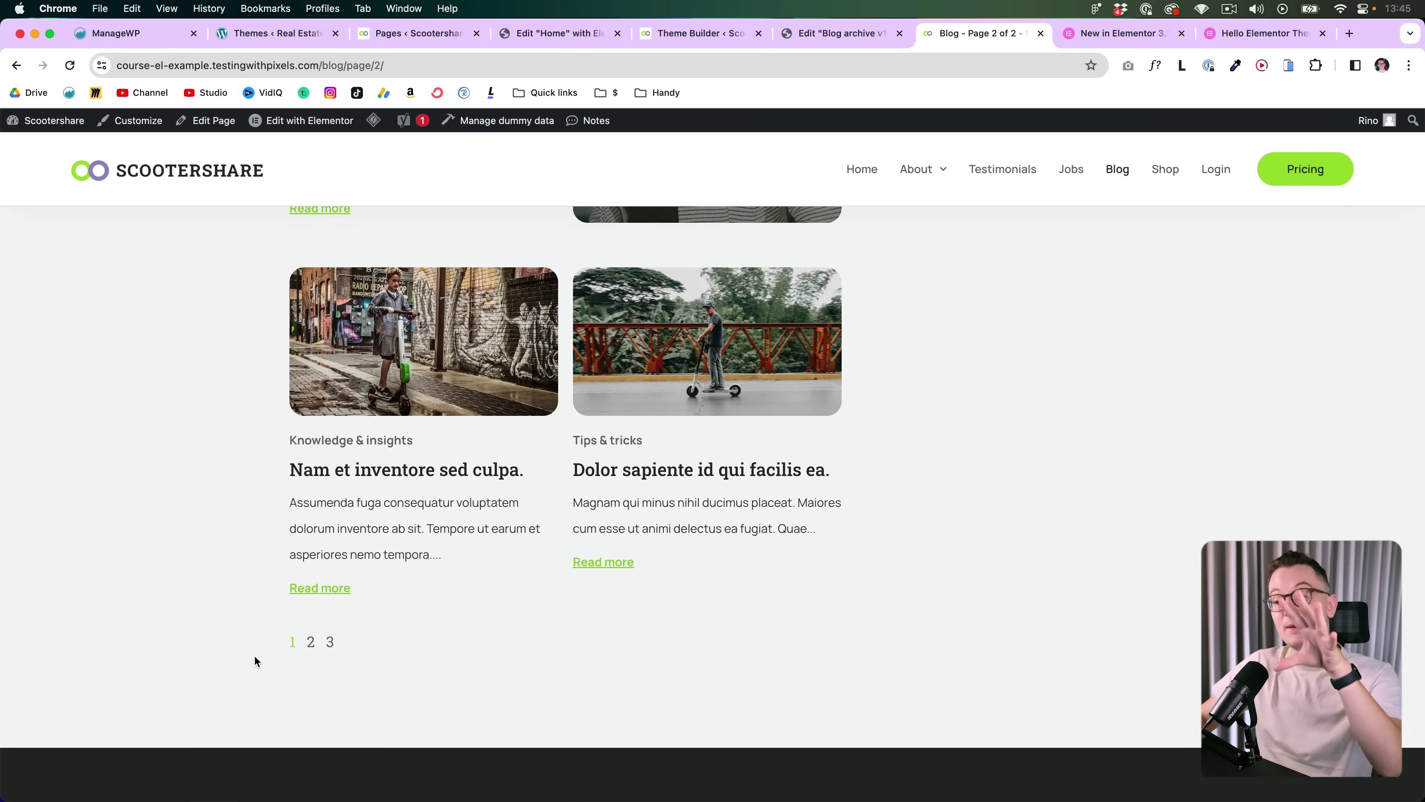
pyautogui.click(312, 644)
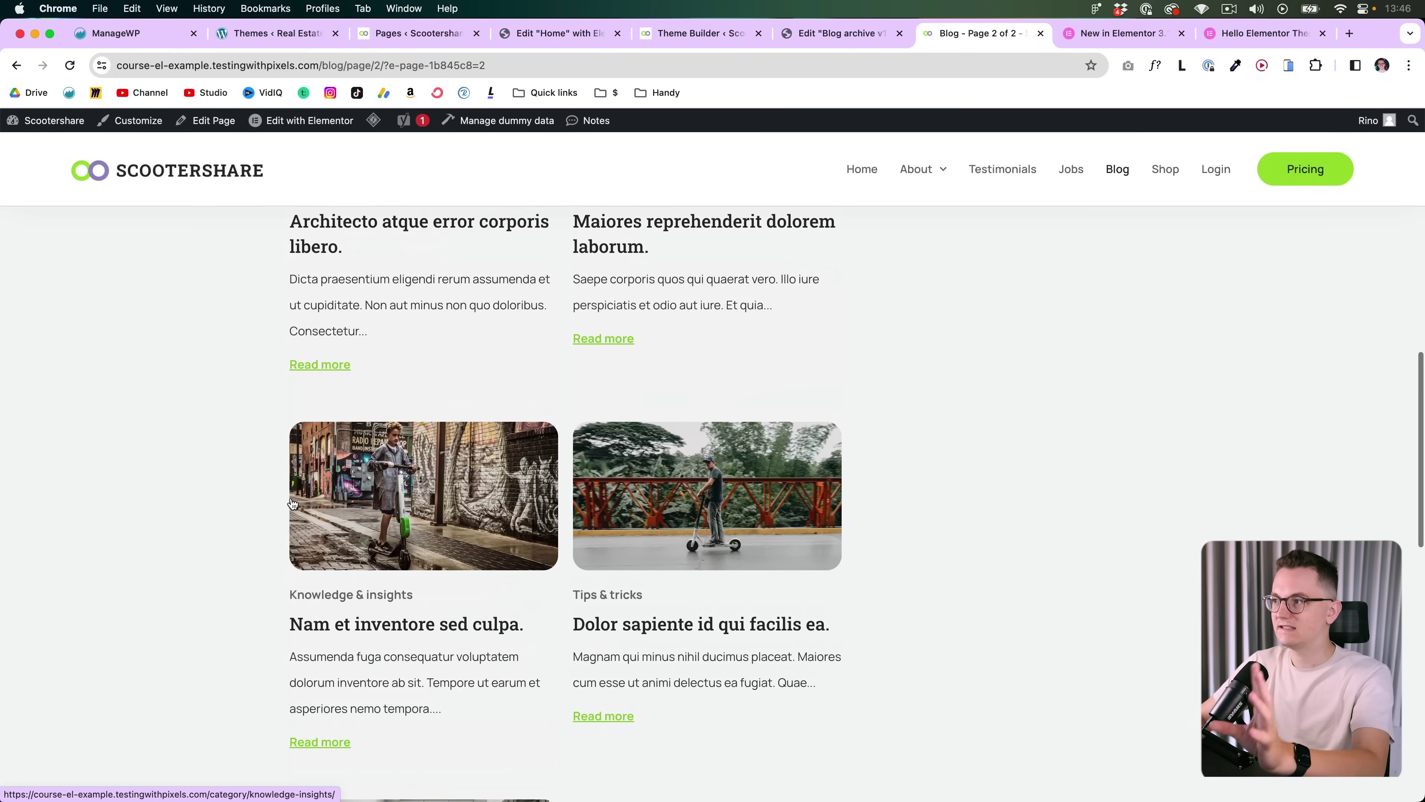
pyautogui.scroll(-10, 292, 502)
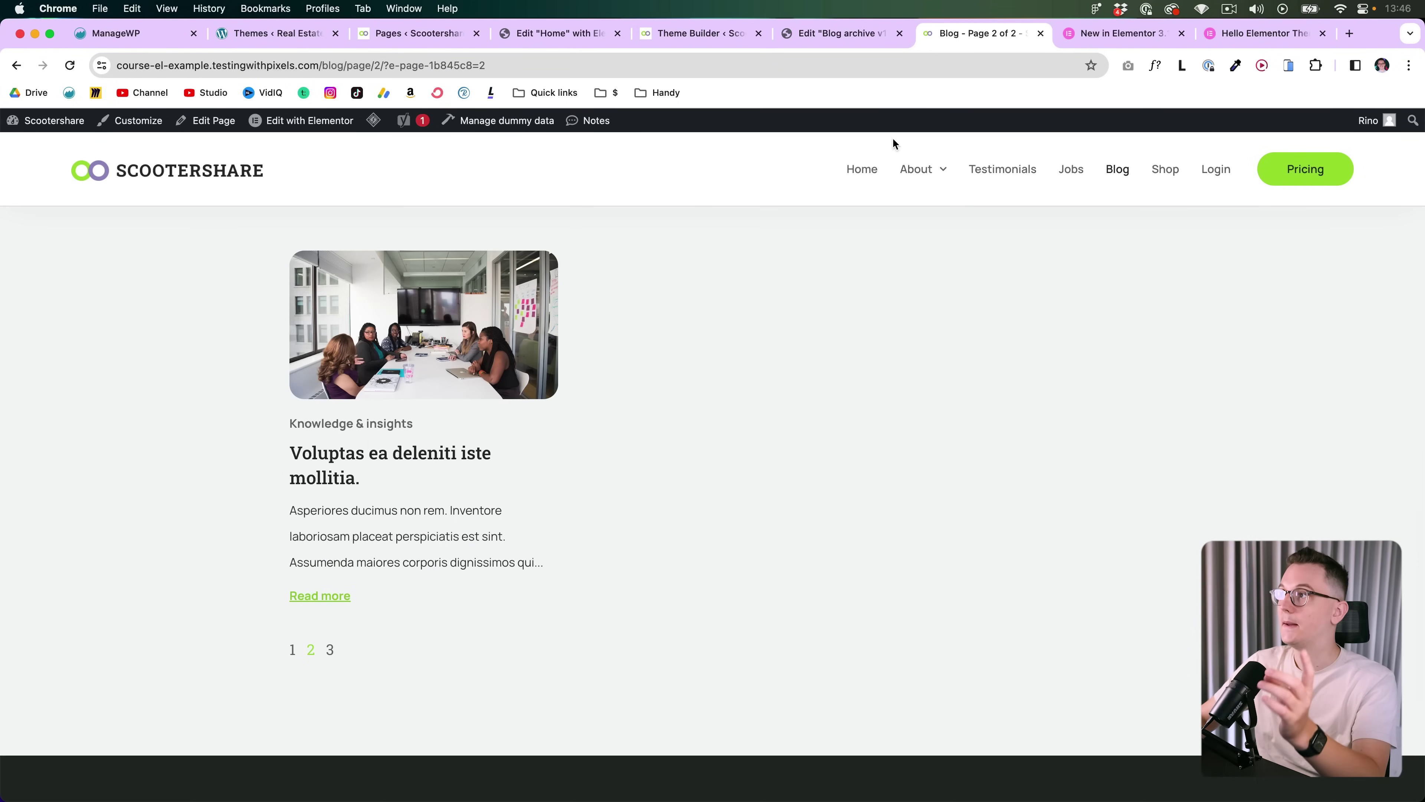
# Turn the loop grid pagination's Autoscroll to Yes and save the template
pyautogui.click(843, 42)
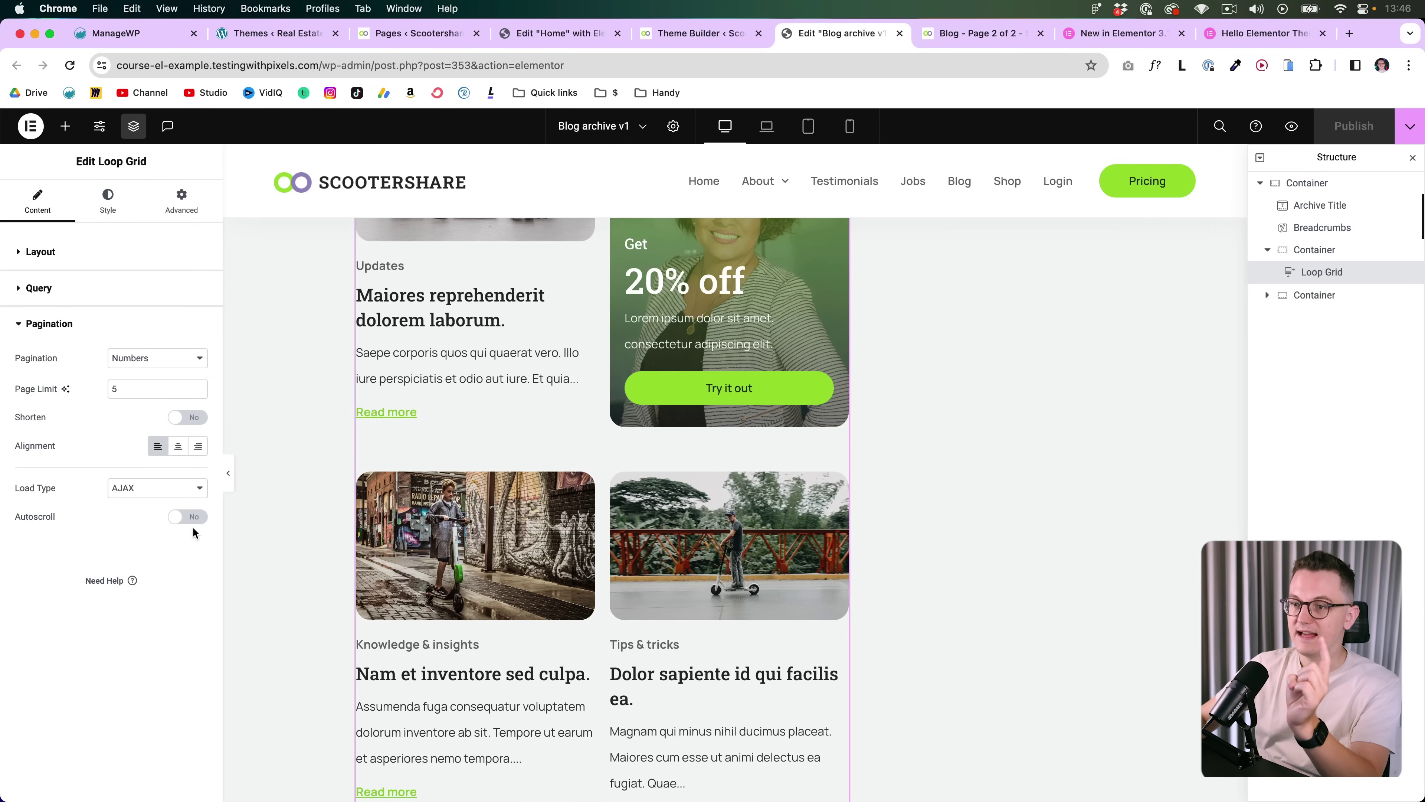
pyautogui.click(188, 516)
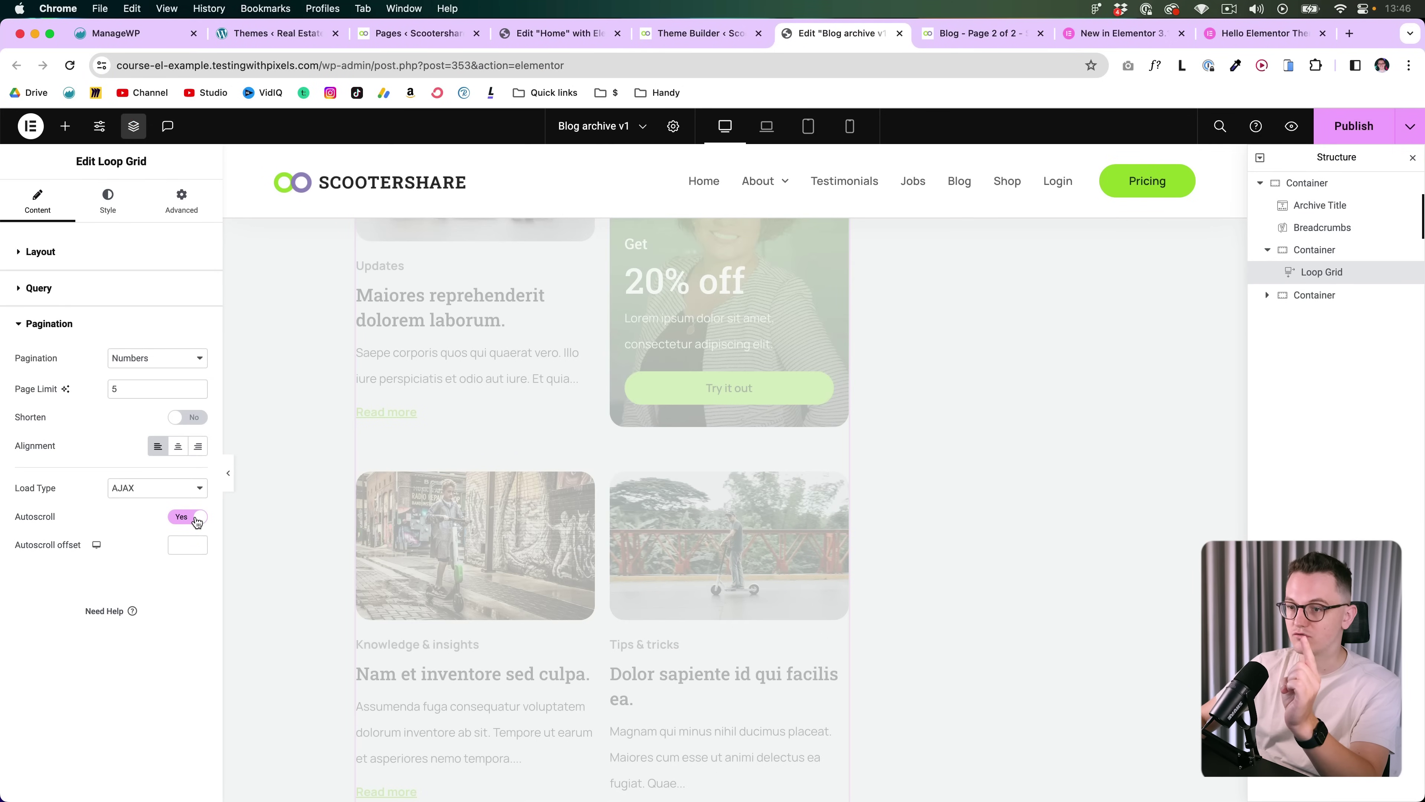
pyautogui.press('super+s')
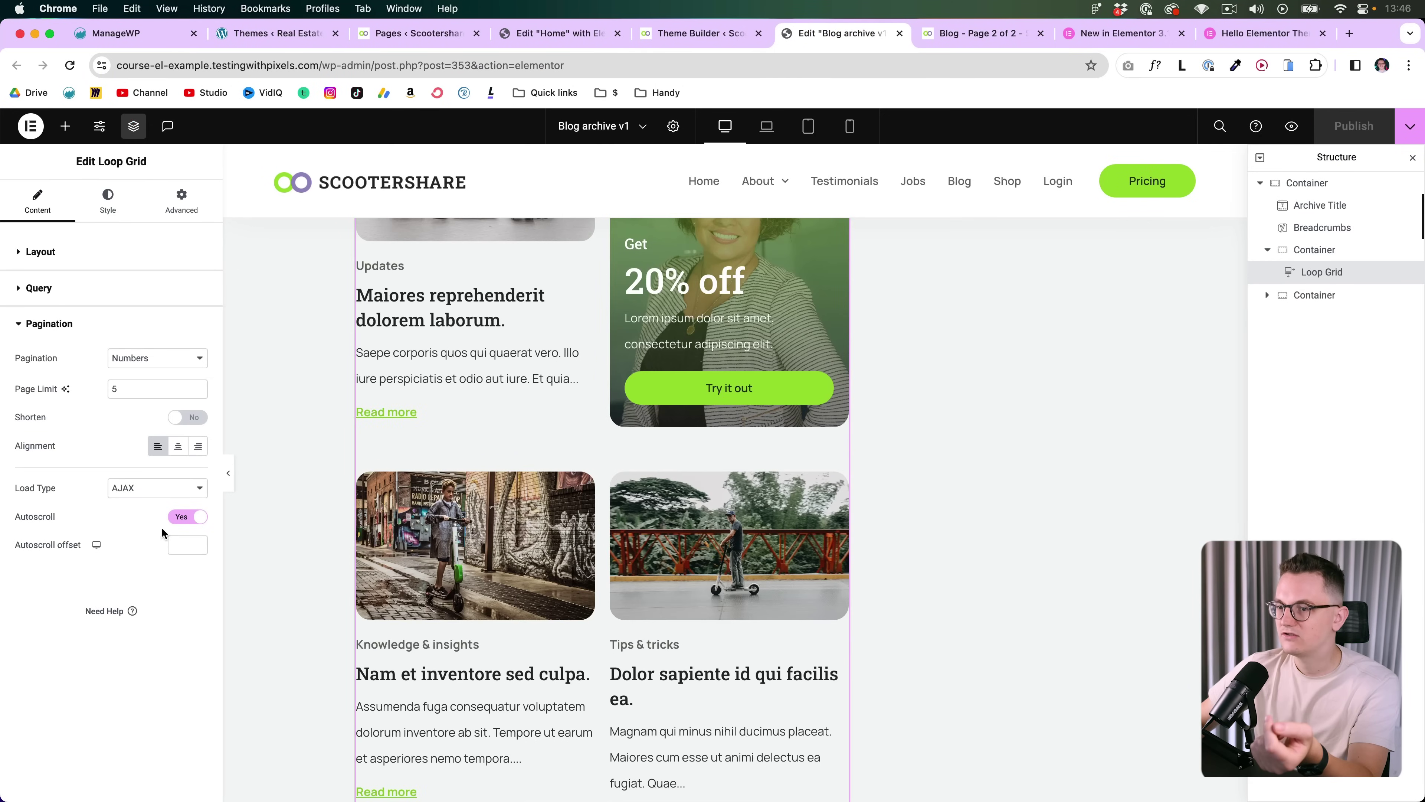
# Test the autoscrolling pagination on the live blog by loading pages, then return to the editor
pyautogui.click(962, 39)
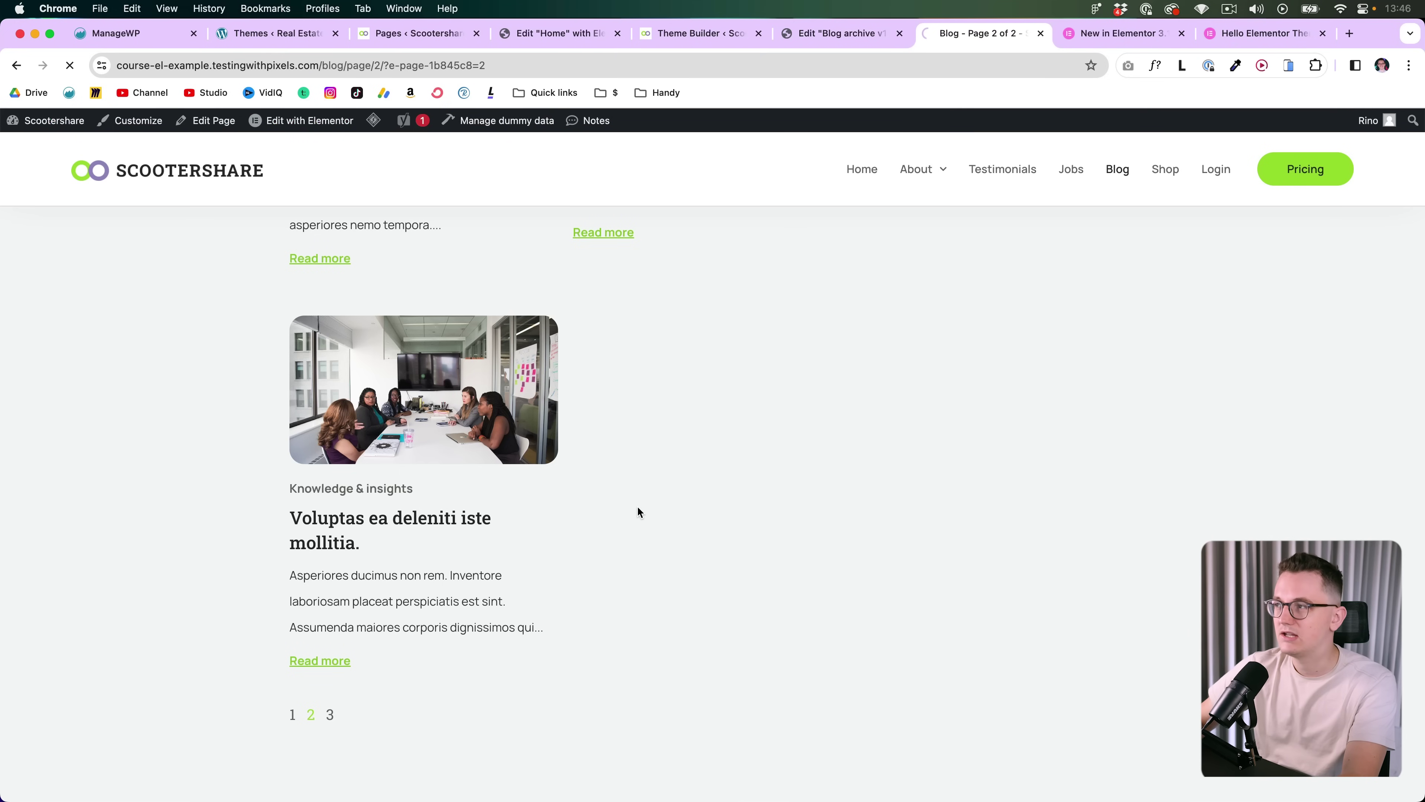
pyautogui.click(293, 714)
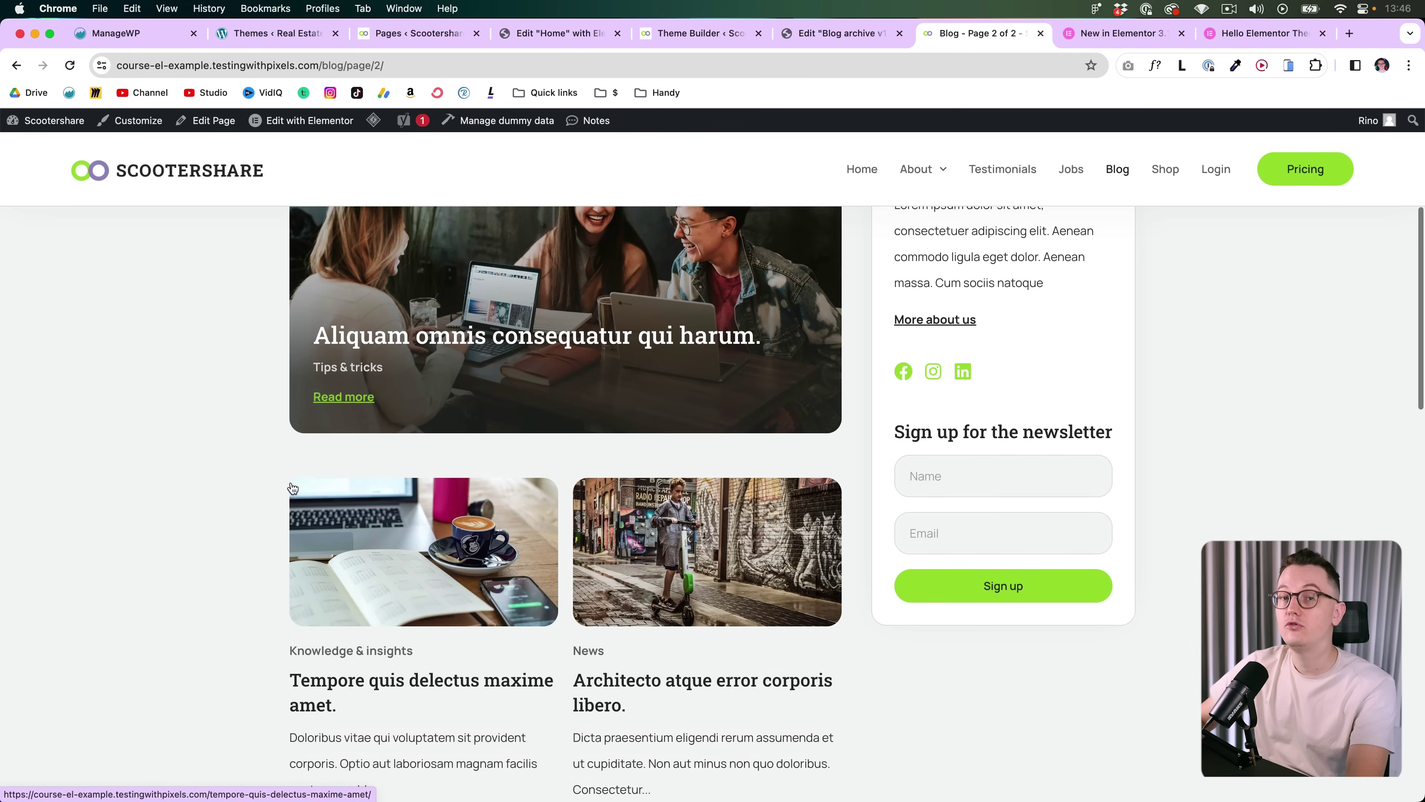
pyautogui.scroll(-3, 264, 477)
pyautogui.scroll(-10, 264, 479)
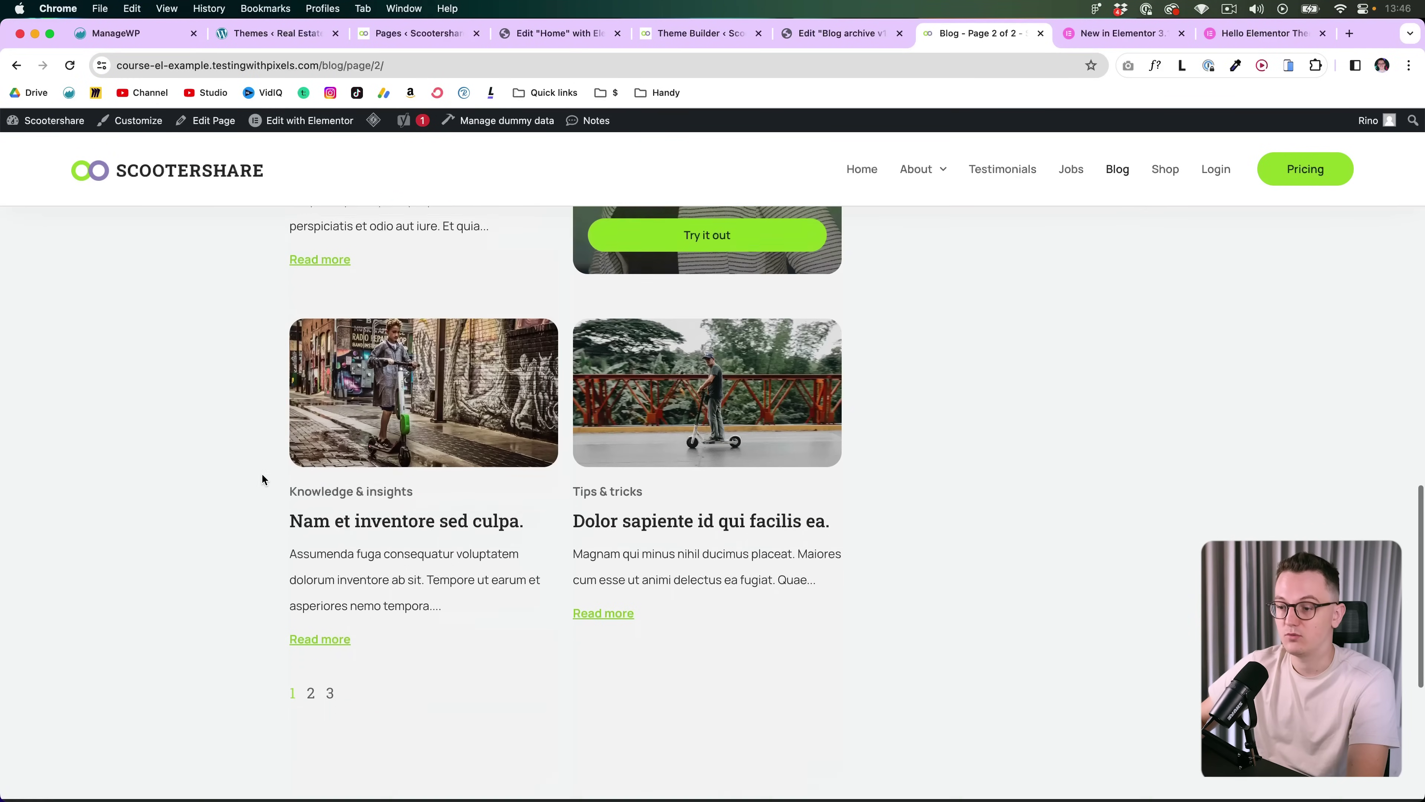
pyautogui.click(311, 686)
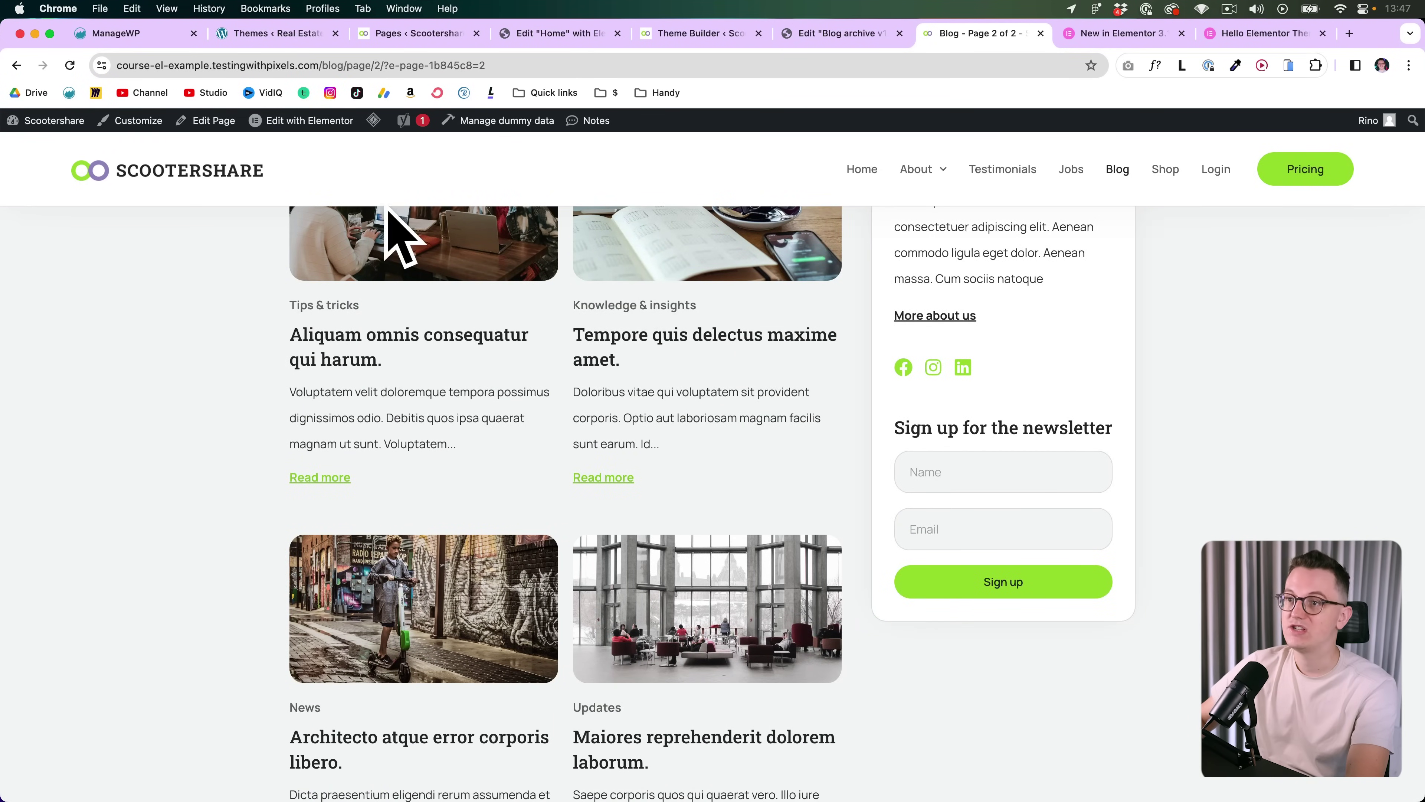
pyautogui.scroll(3, 247, 303)
pyautogui.click(839, 35)
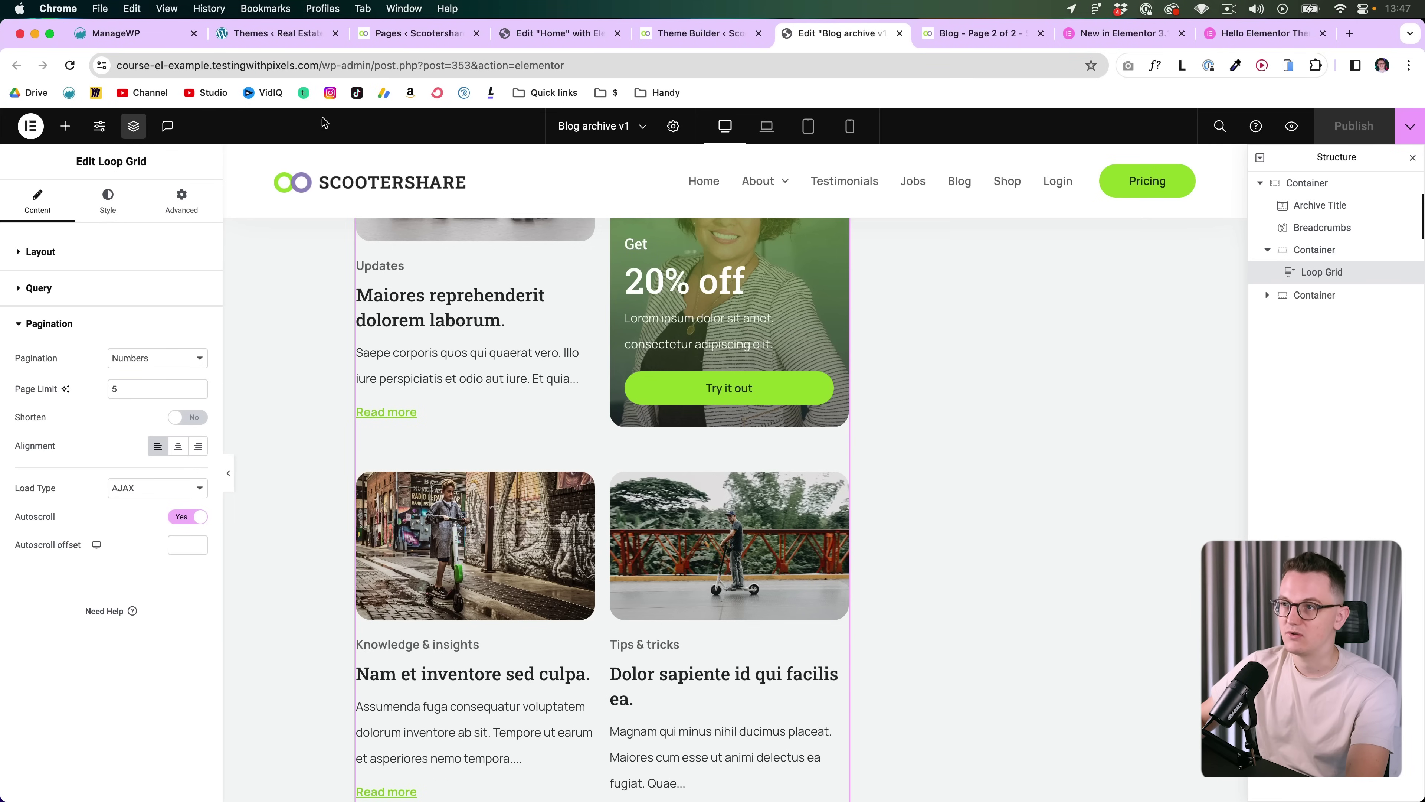
# Capture a screenshot of a small region beside the live blog's navigation
pyautogui.click(965, 35)
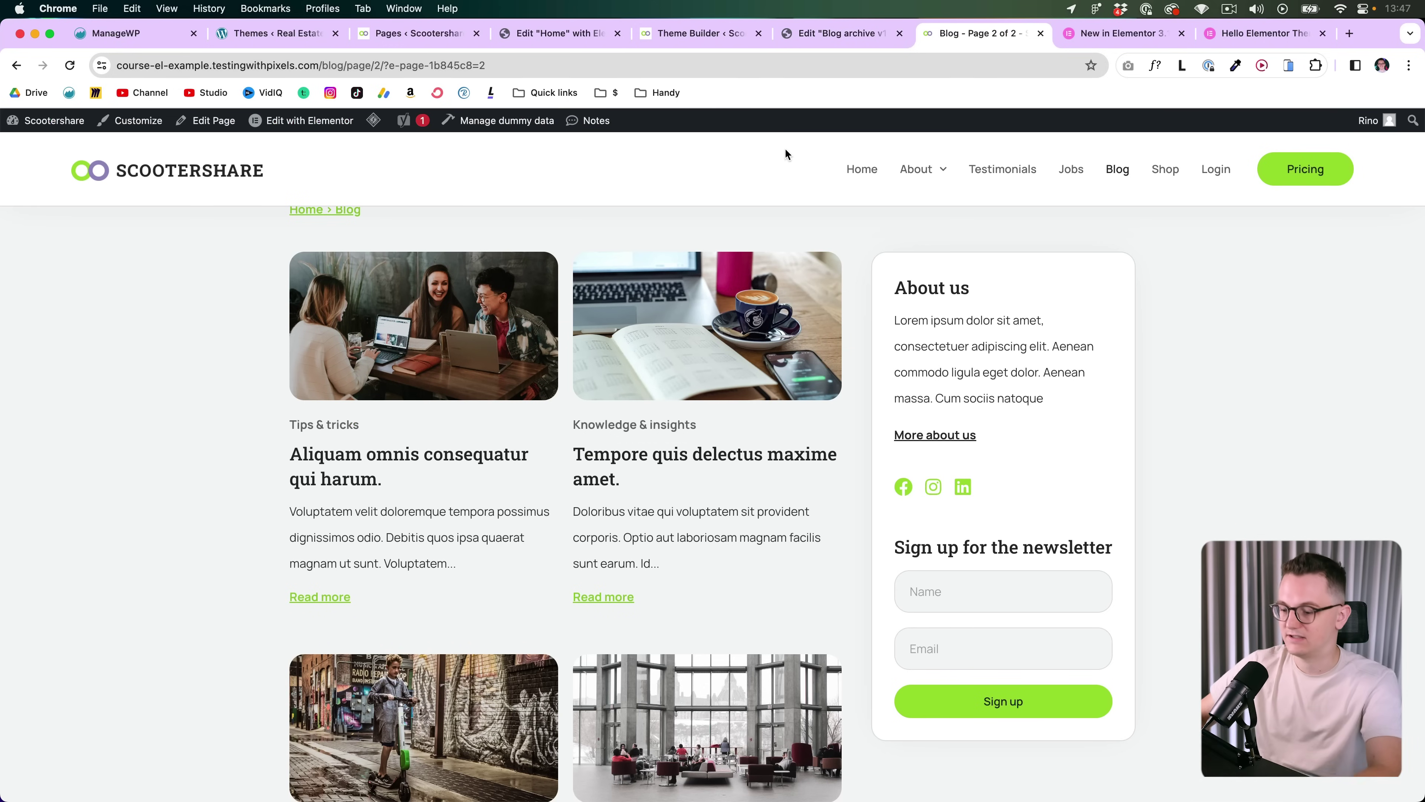
pyautogui.press('super+shift+4')
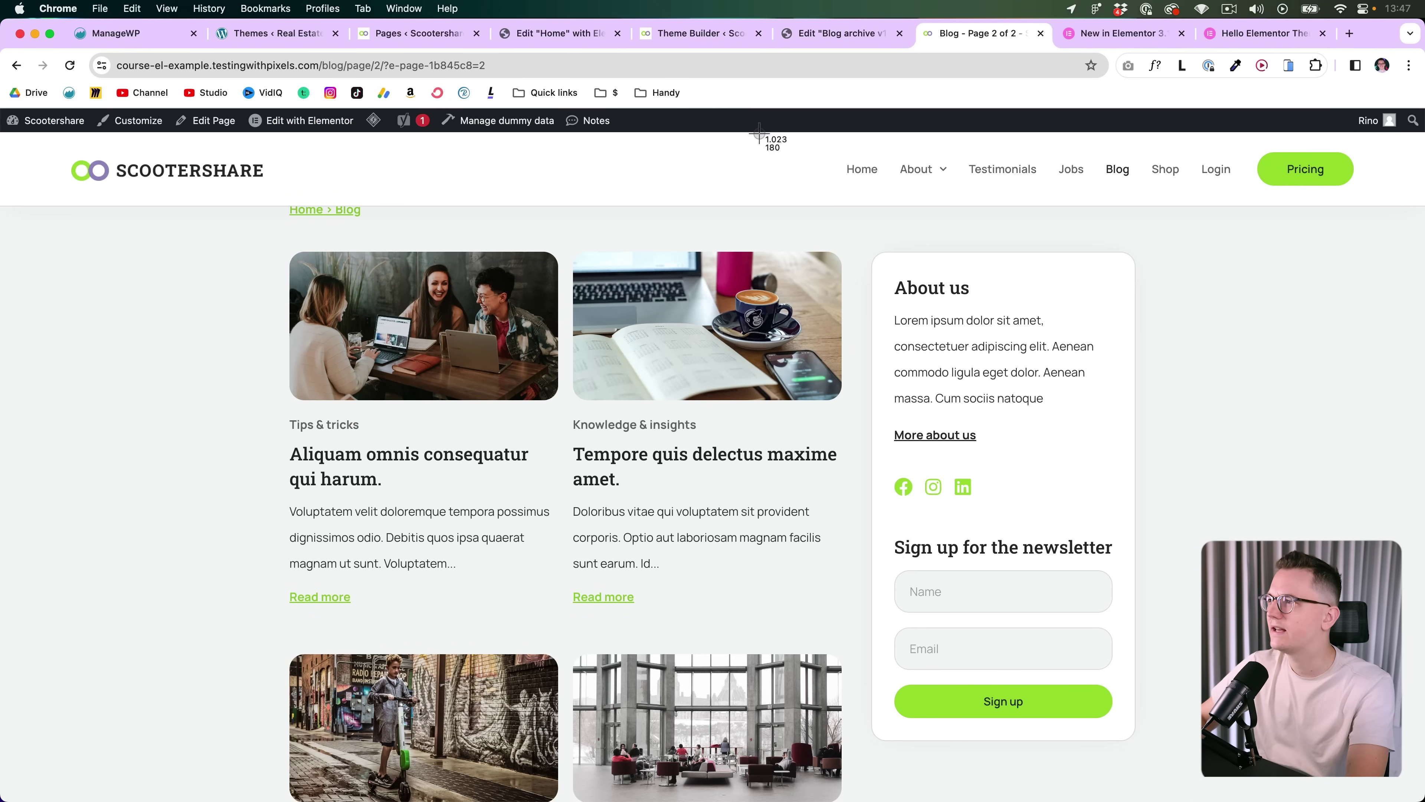
pyautogui.moveTo(760, 133); pyautogui.dragTo(822, 208)
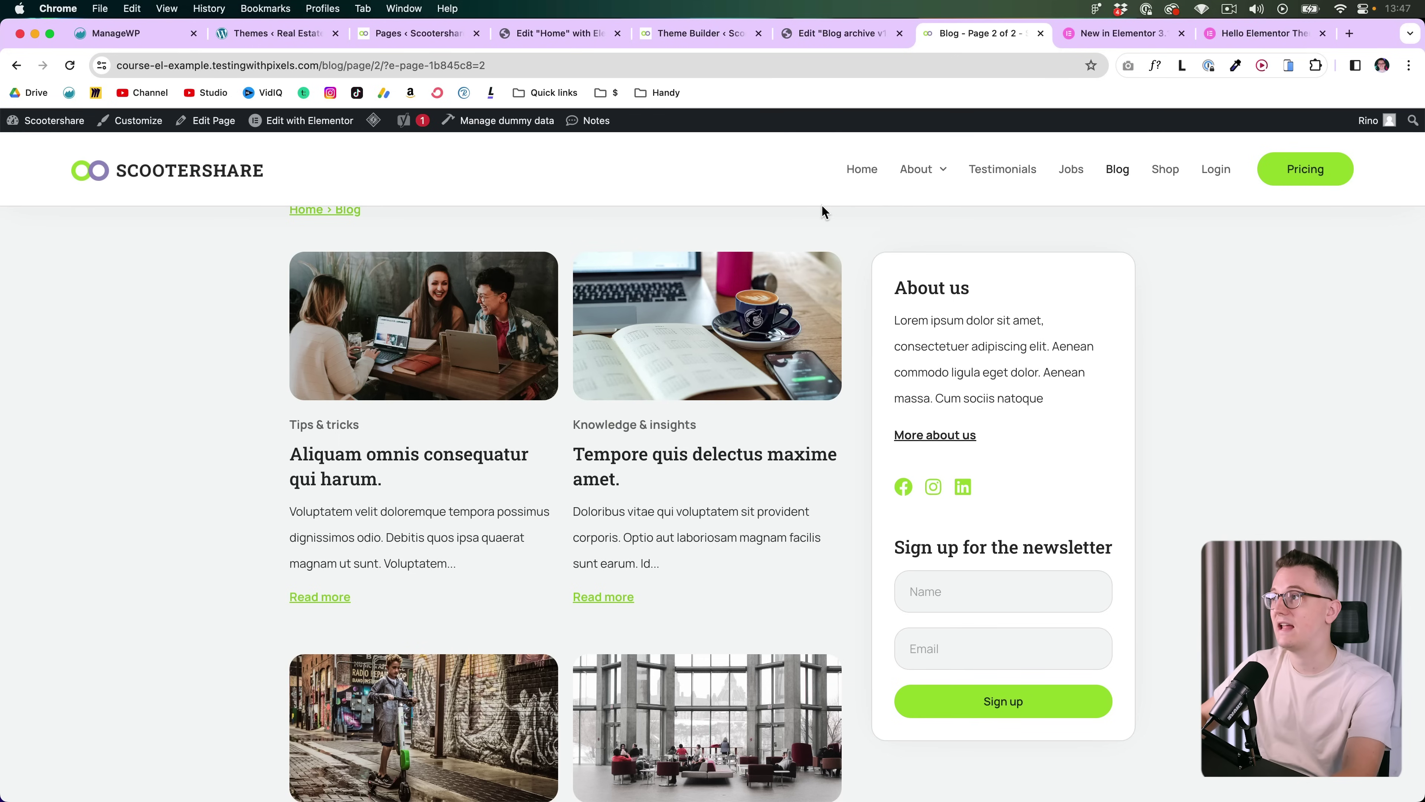
# Set the autoscroll offset to 120 and publish the Blog archive v1 template
pyautogui.click(811, 35)
pyautogui.write('120')
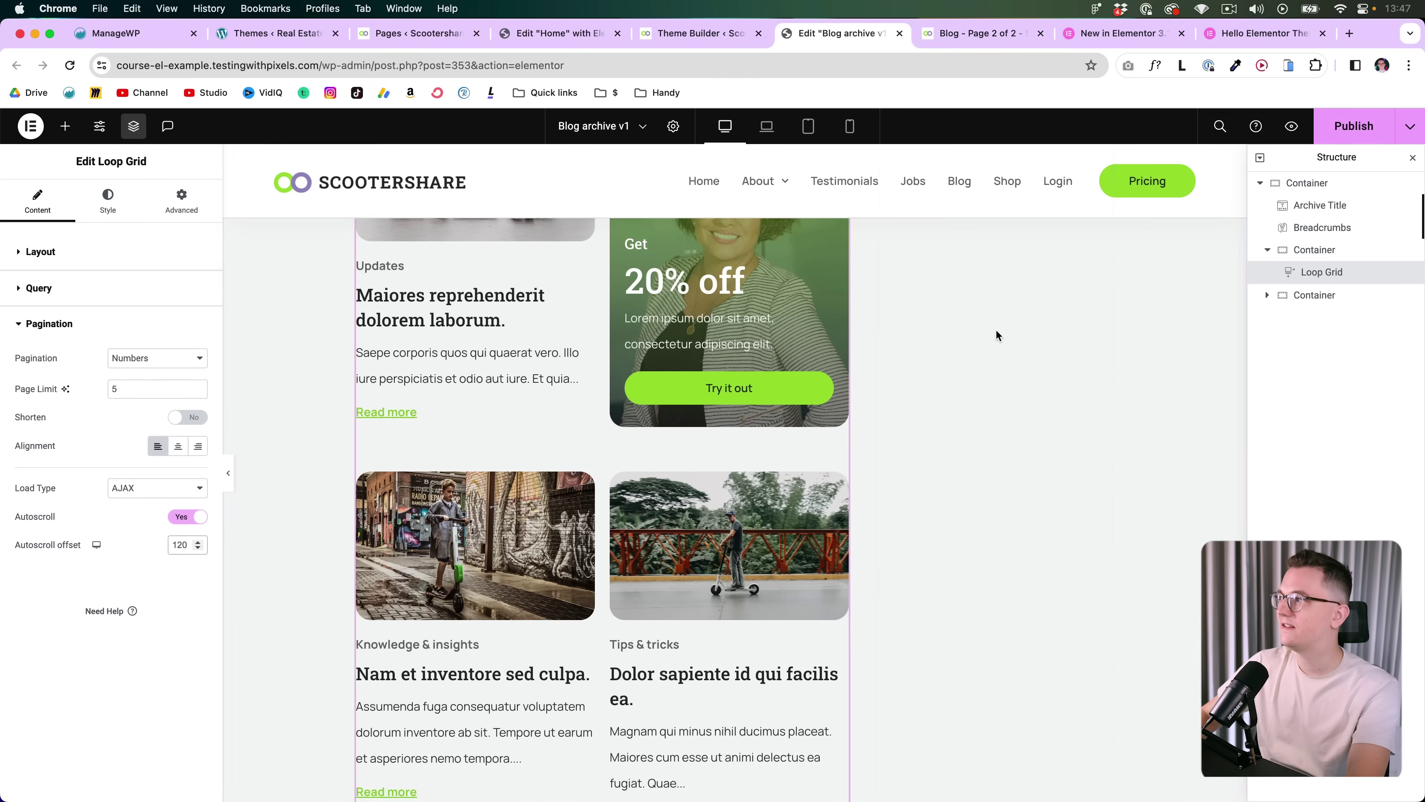
pyautogui.press('super+s')
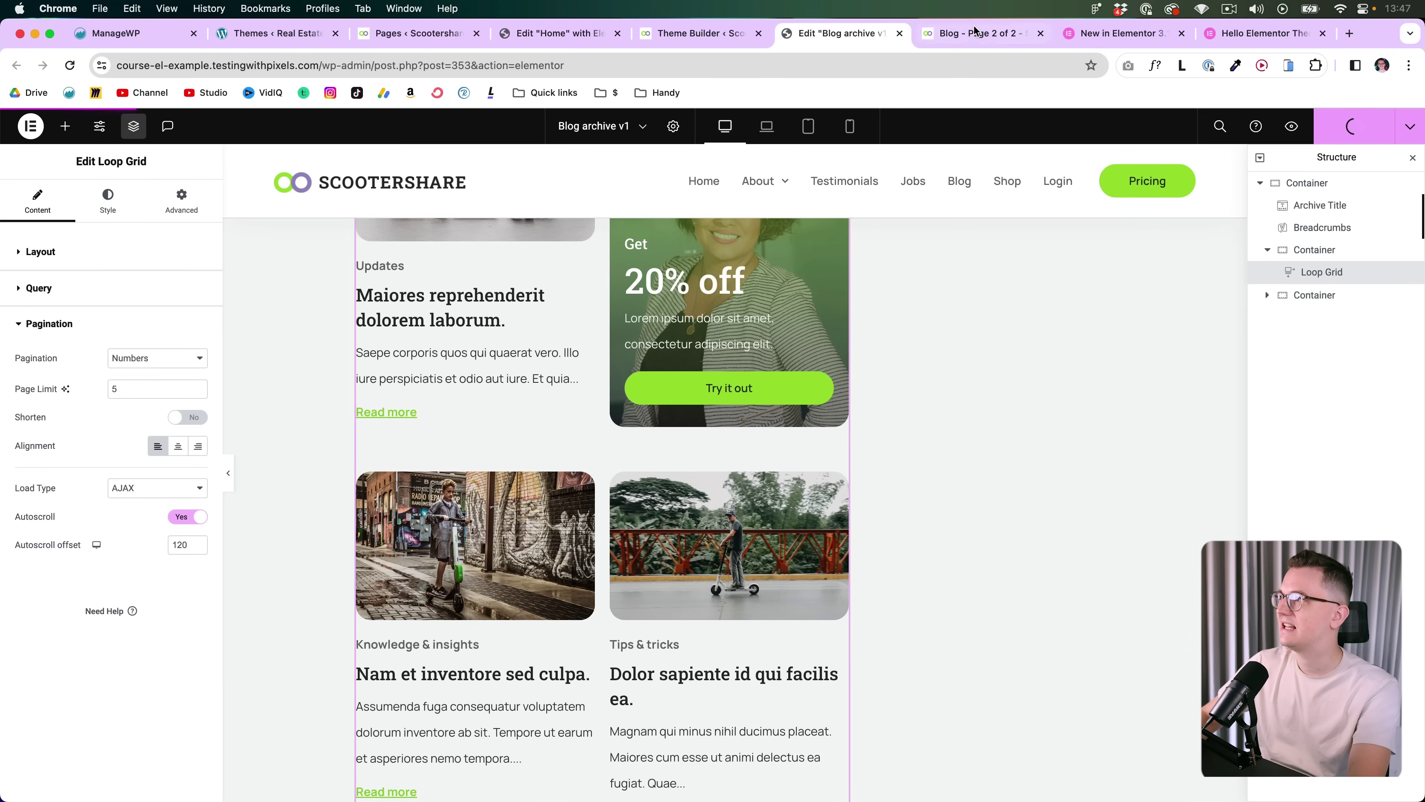
# Reload the live blog and load page 2 to check the offset autoscroll
pyautogui.click(976, 31)
pyautogui.press('super+r')
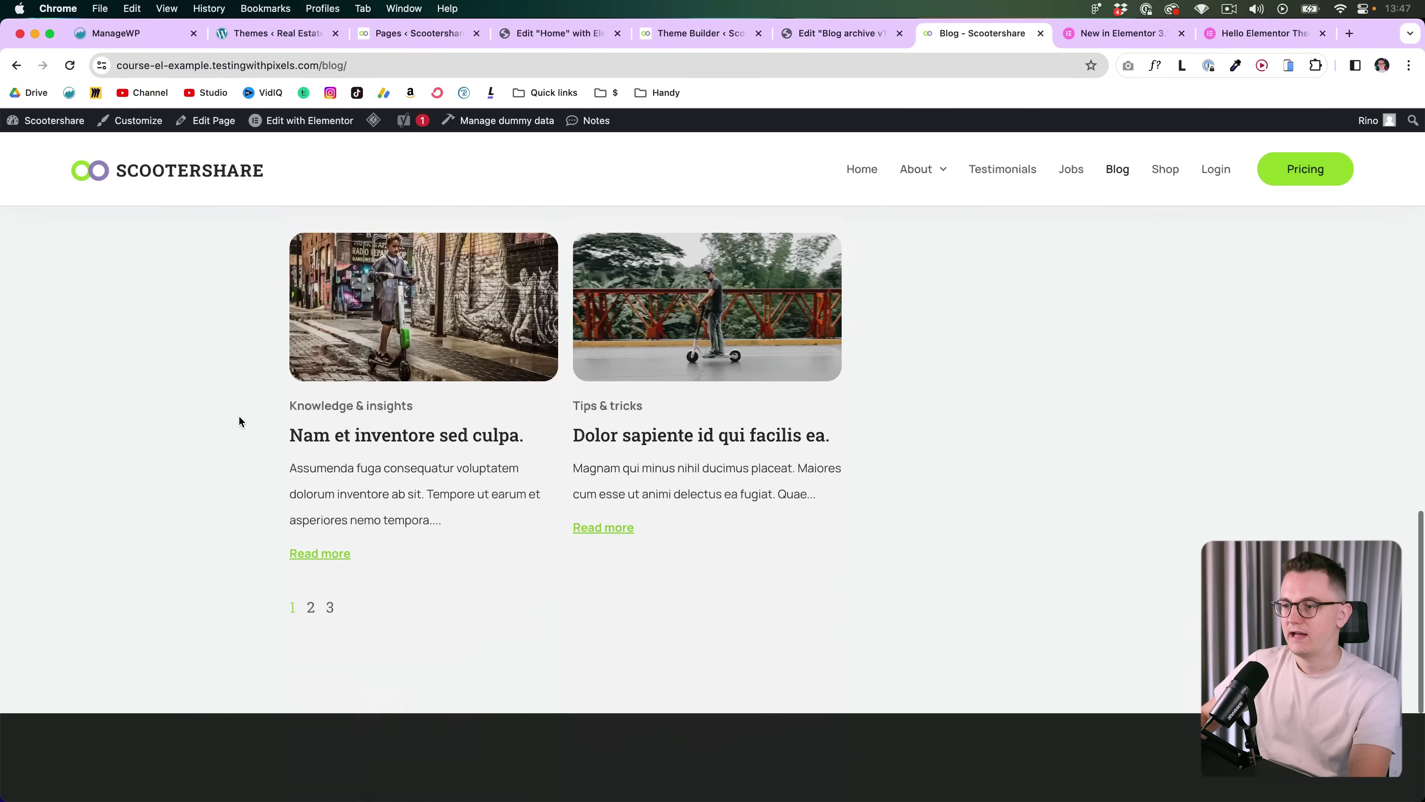
pyautogui.click(311, 608)
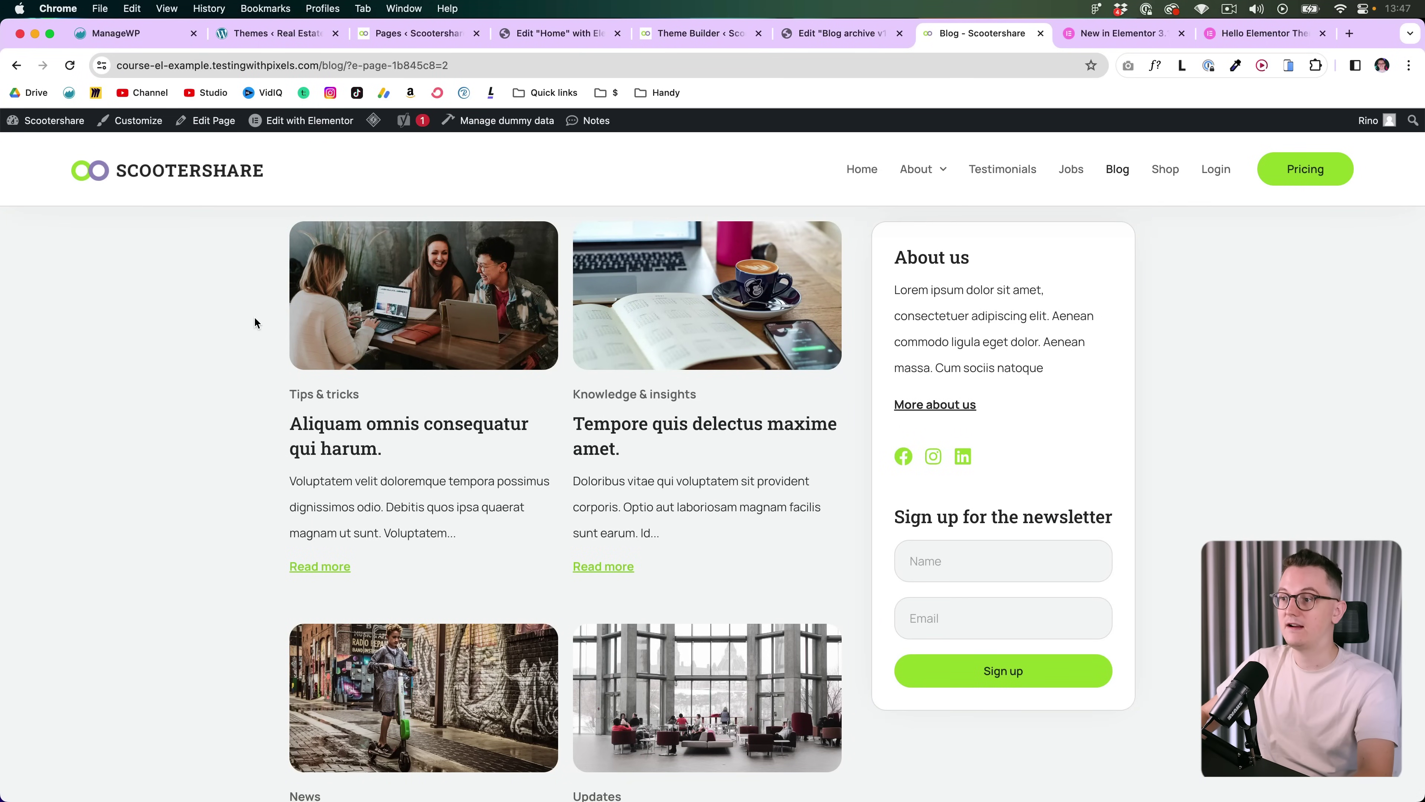
pyautogui.scroll(1, 228, 396)
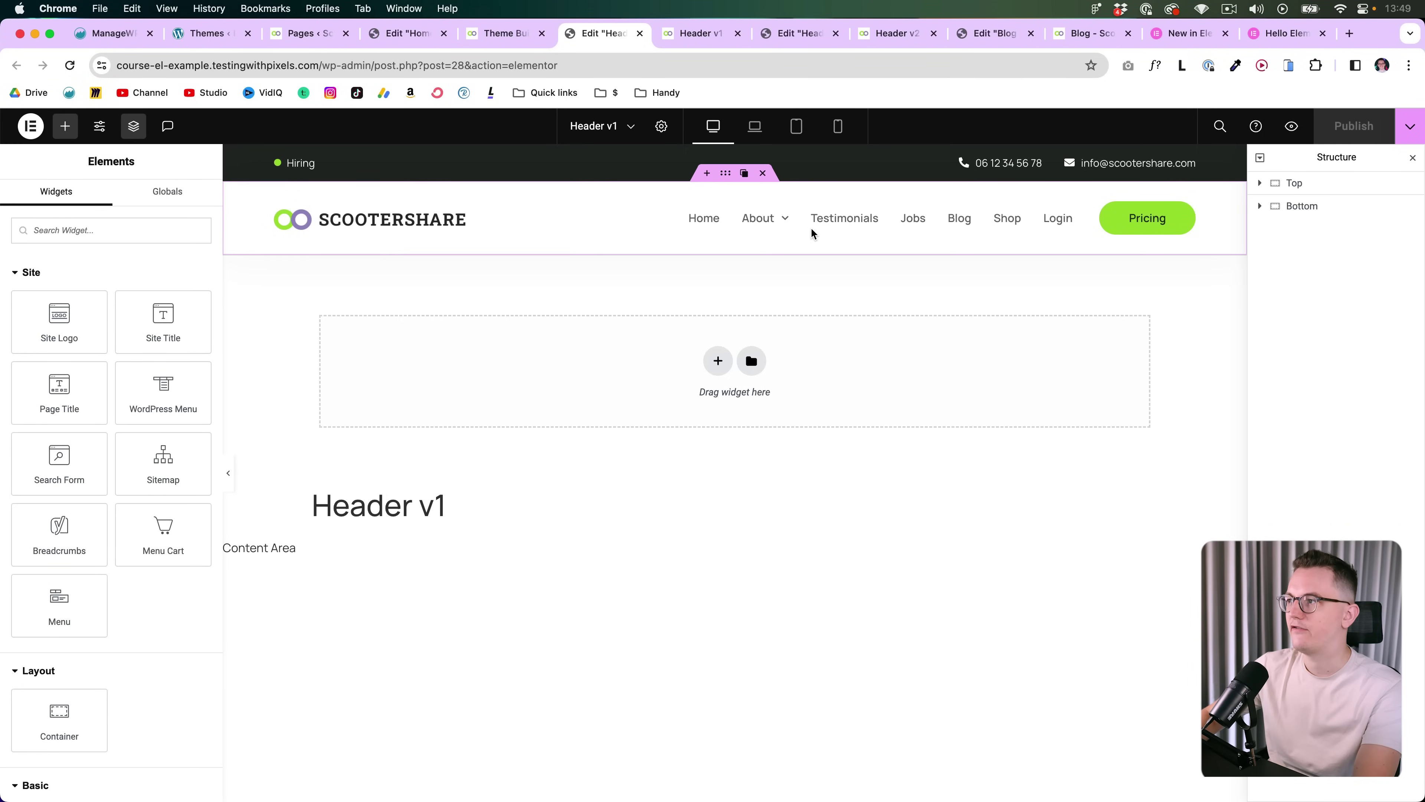
# Preview Header v1 at tablet and mobile widths, open its hamburger, and swipe Header v2's menu
pyautogui.click(798, 127)
pyautogui.click(838, 127)
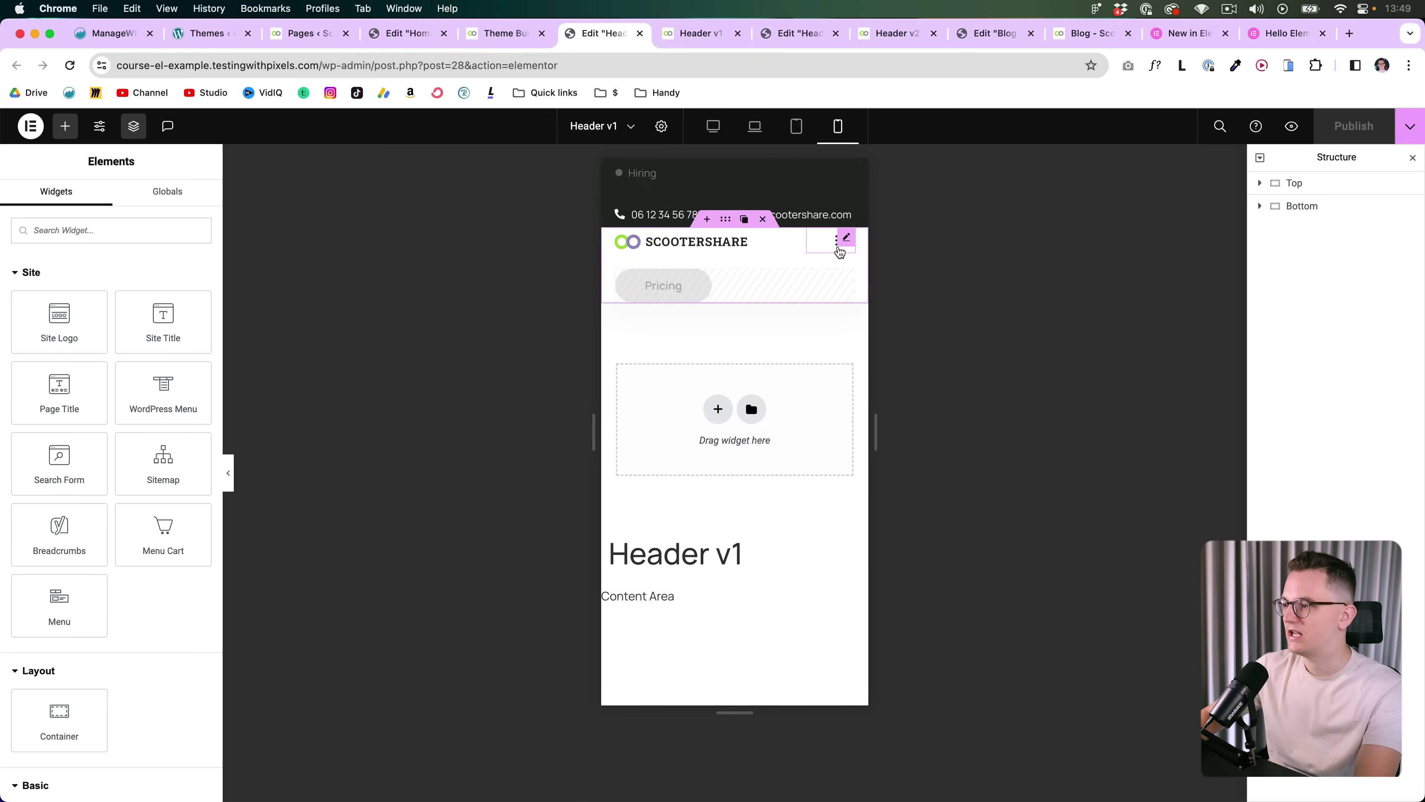
pyautogui.press('super+p')
pyautogui.click(820, 234)
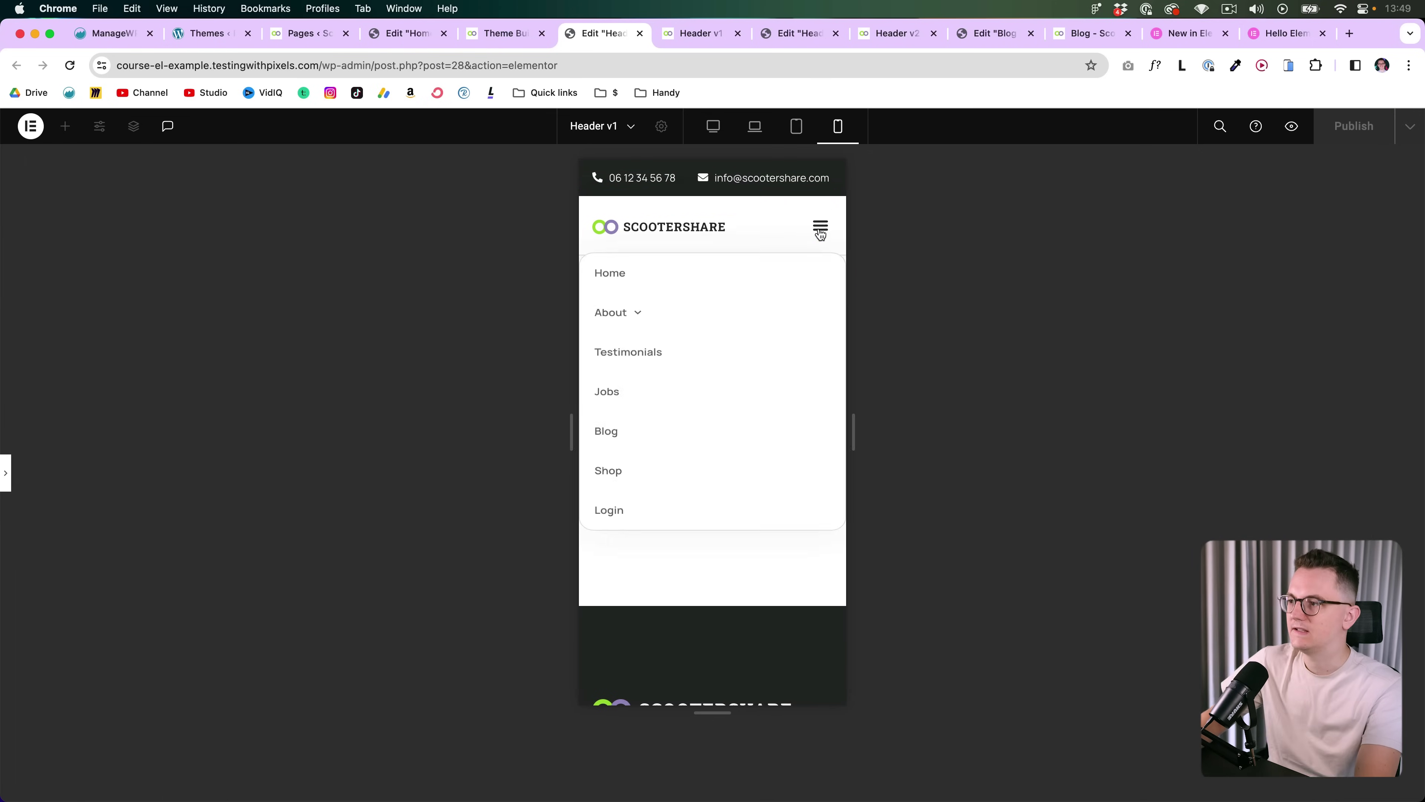
pyautogui.click(821, 234)
pyautogui.click(821, 234)
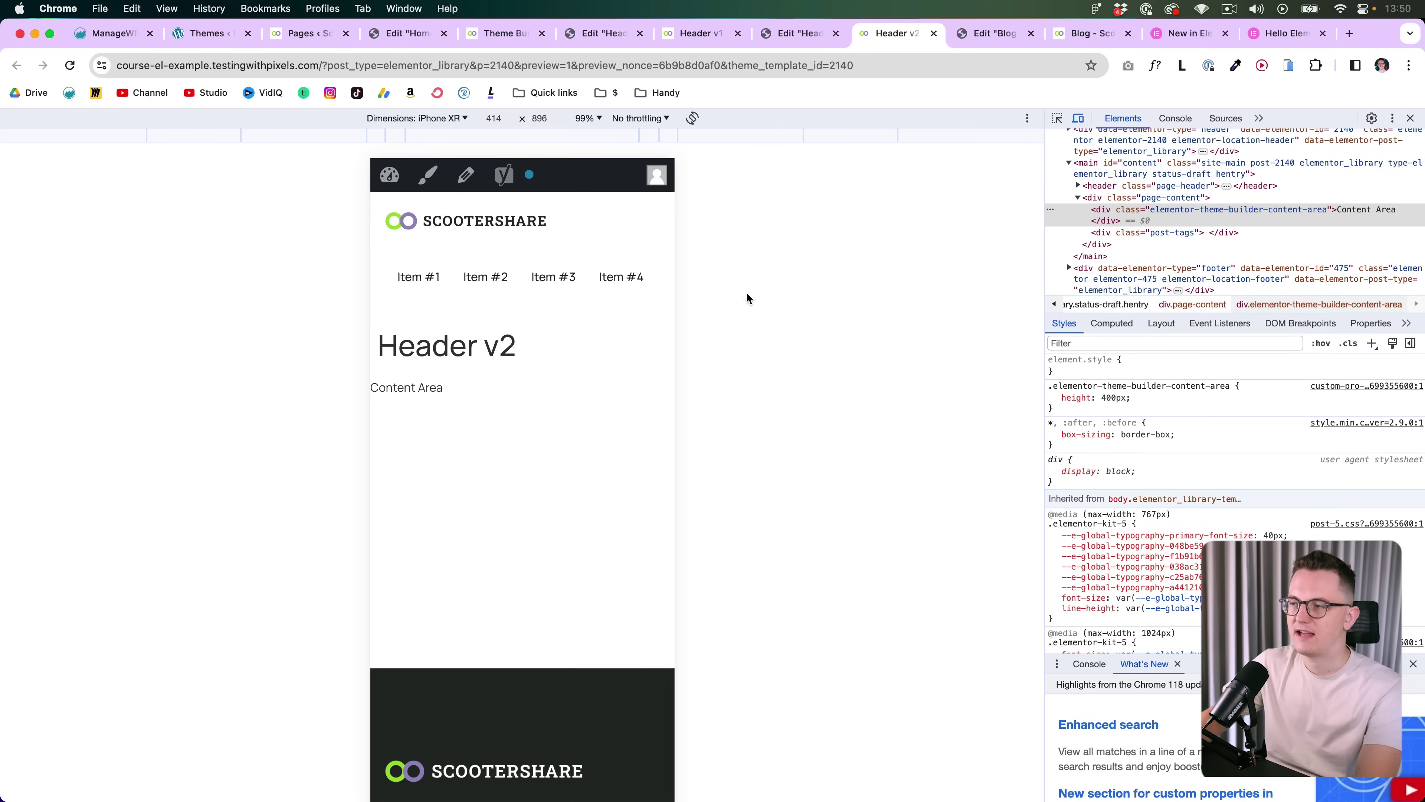
pyautogui.moveTo(636, 279)
pyautogui.mouseDown()
pyautogui.moveTo(424, 281)
pyautogui.moveTo(623, 277)
pyautogui.mouseUp()
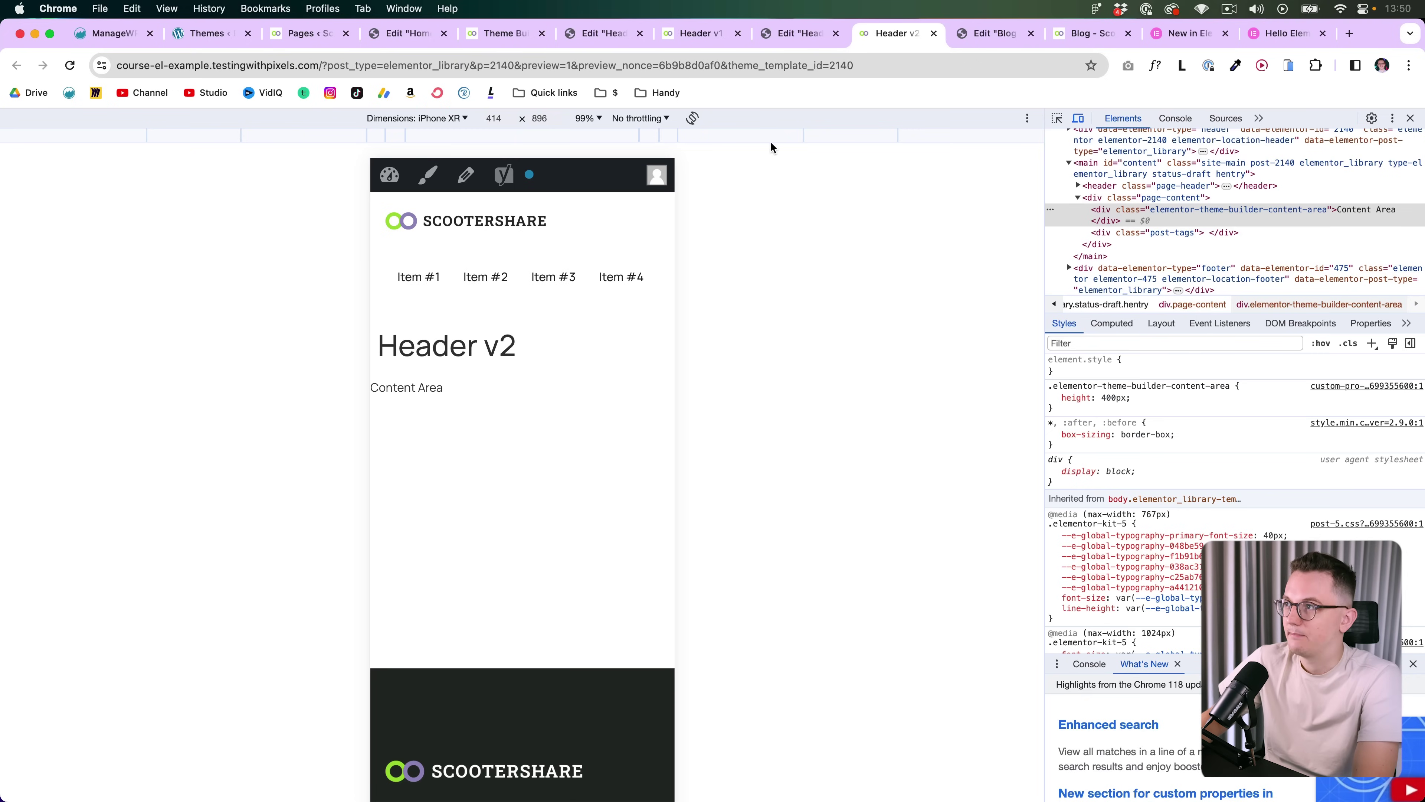
# Select the Header v2 menu widget and search the widgets panel for 'menu'
pyautogui.click(772, 34)
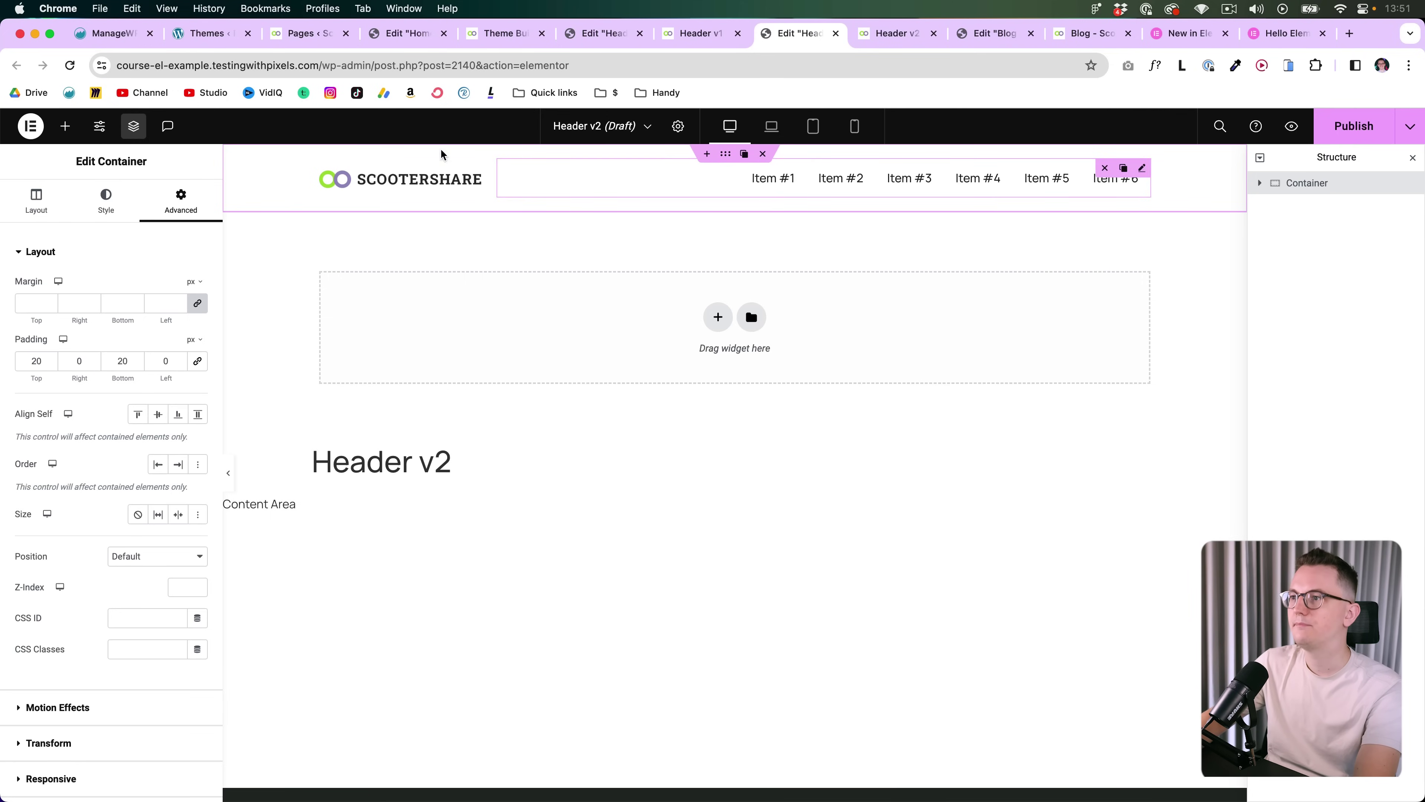
pyautogui.click(1142, 168)
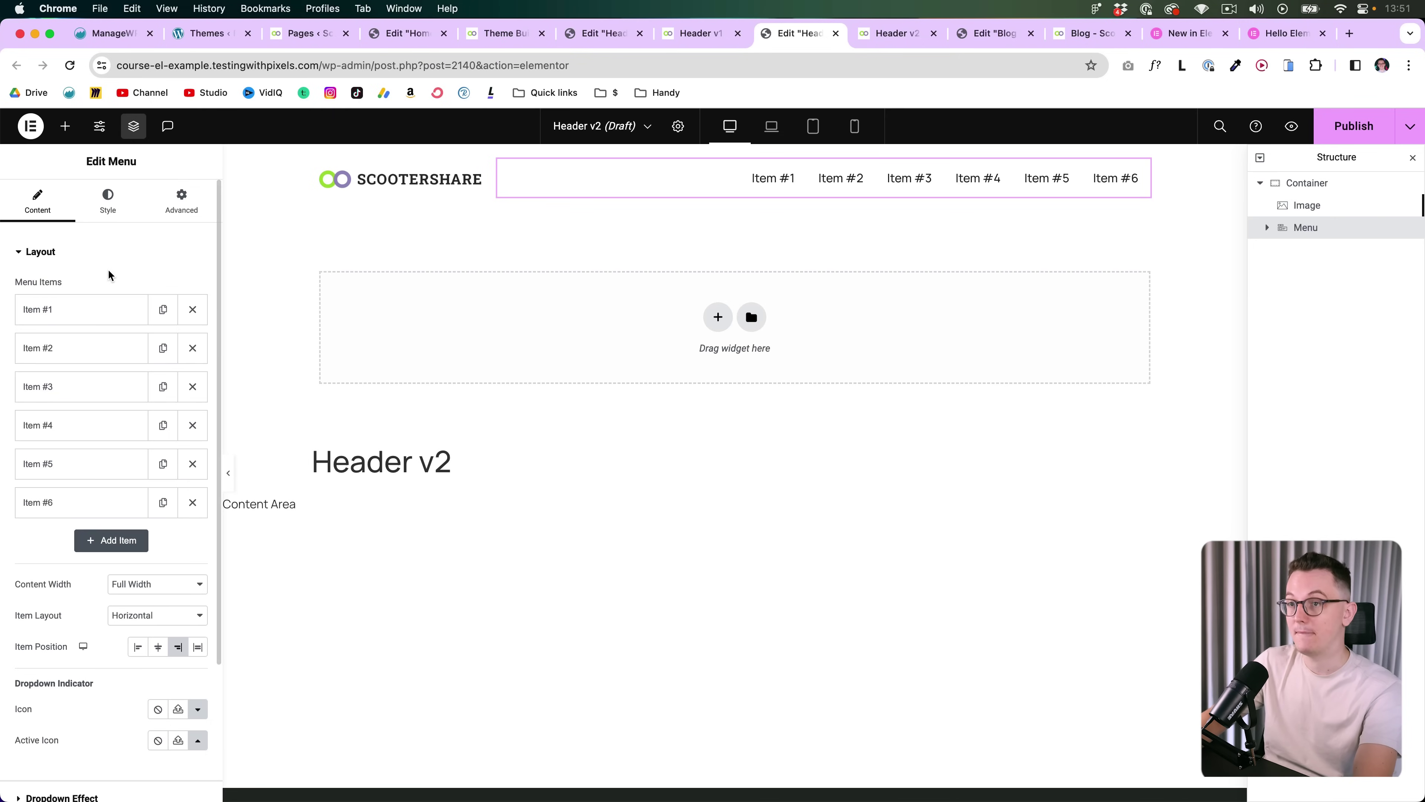
pyautogui.click(65, 127)
pyautogui.write('menu')
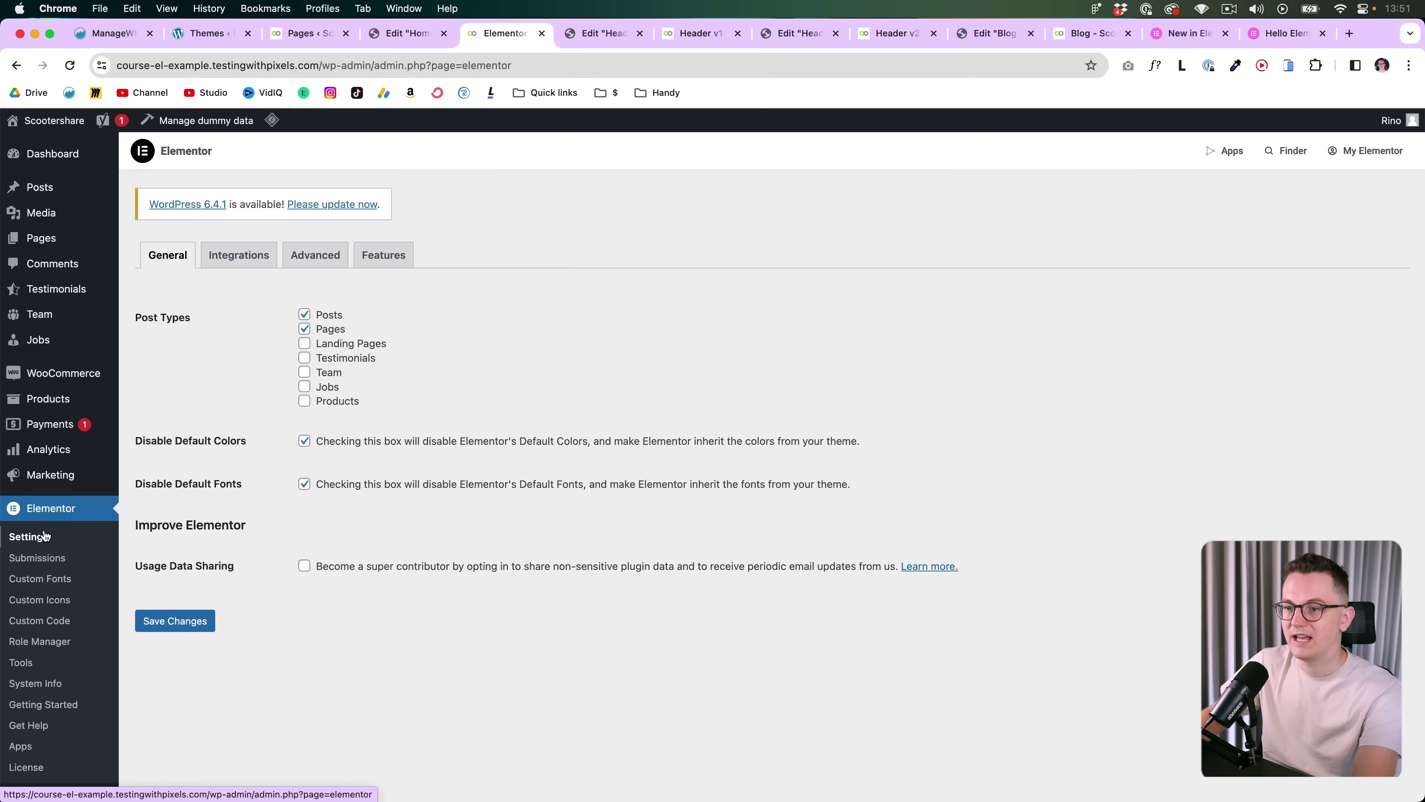
# Find the Menu experiment under Elementor Features, confirm it is Active, and return to Header v2
pyautogui.click(369, 262)
pyautogui.press('super+f')
pyautogui.write('m')
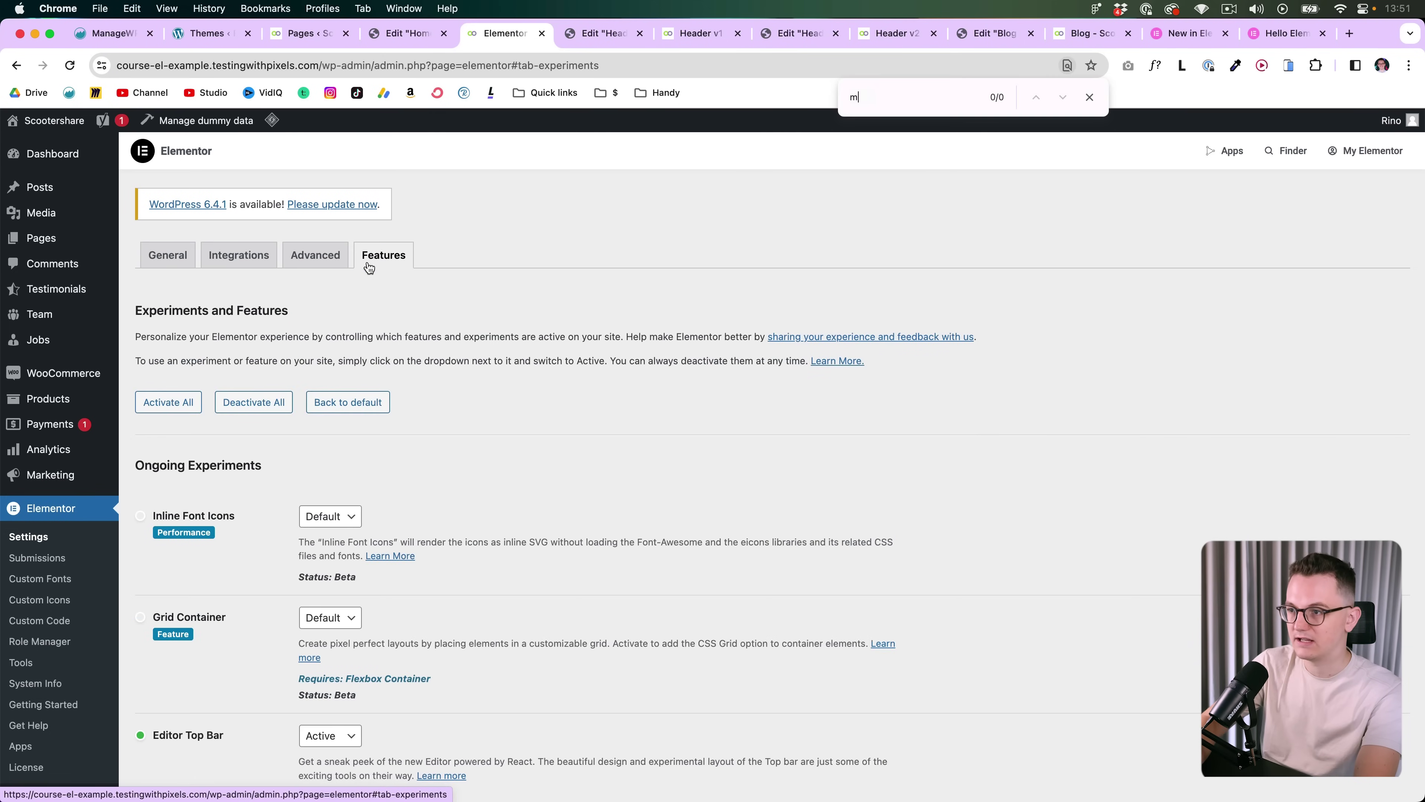
pyautogui.write('enu')
pyautogui.press('Escape')
pyautogui.scroll(-15, 175, 476)
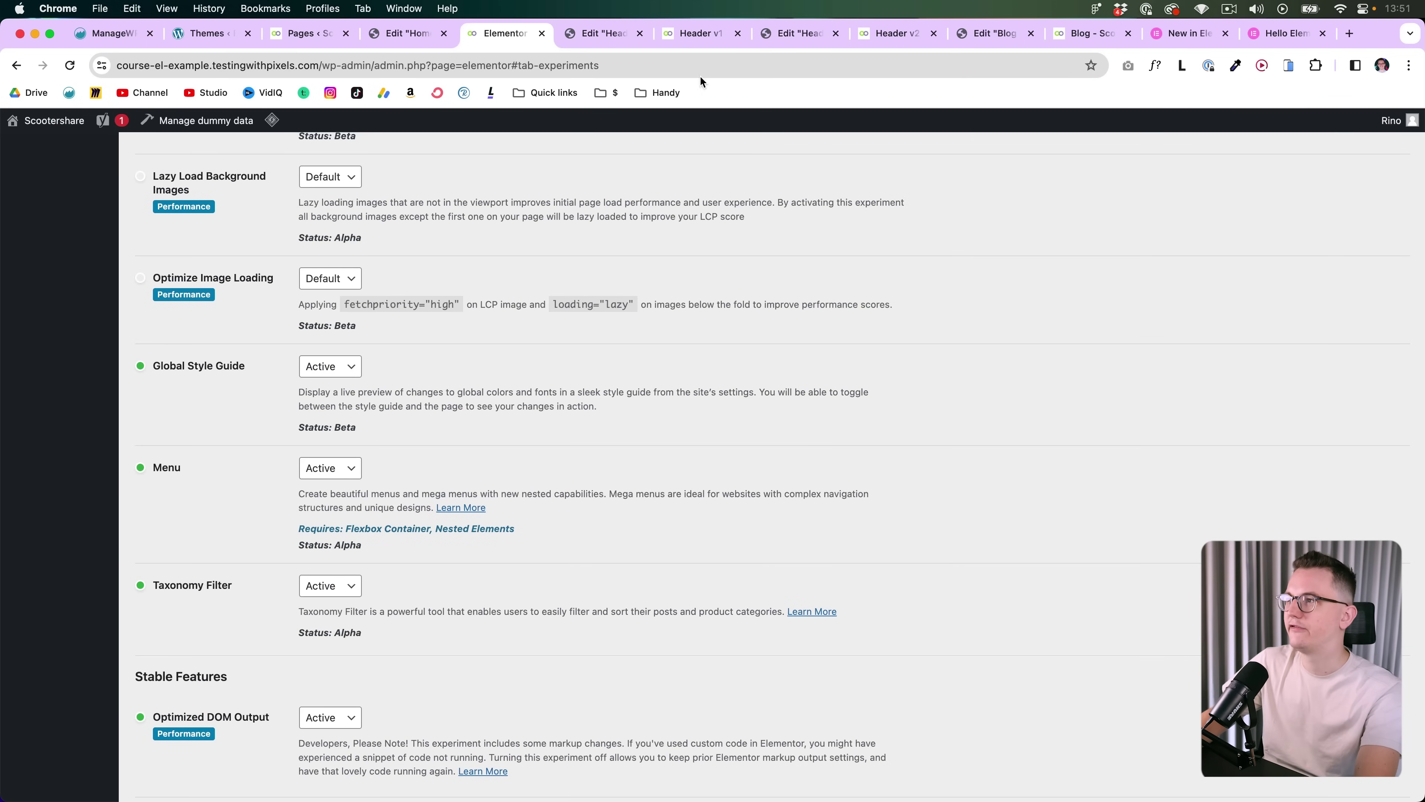
pyautogui.click(797, 33)
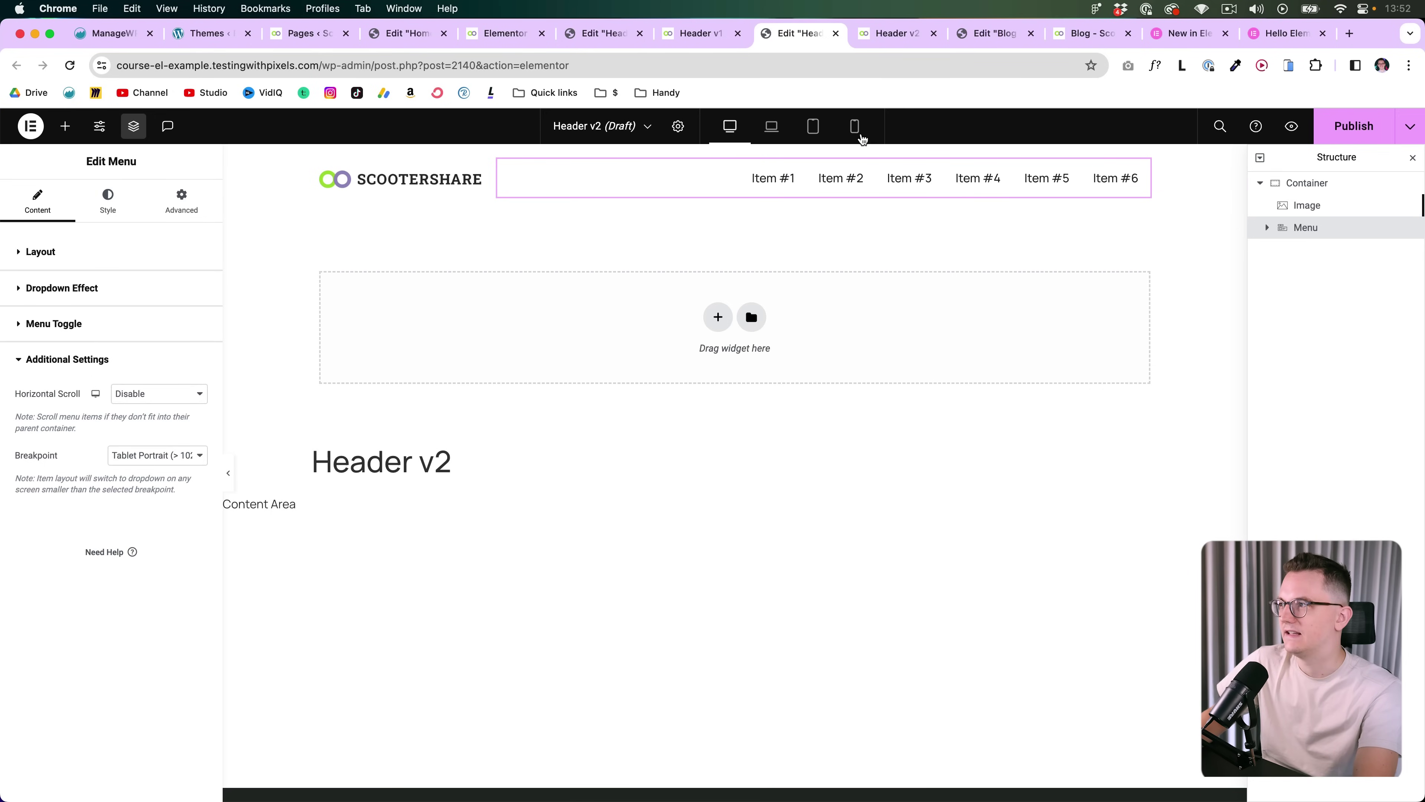
# Set the menu's Horizontal Scroll to Enable and Breakpoint to Mobile Portrait
pyautogui.click(850, 128)
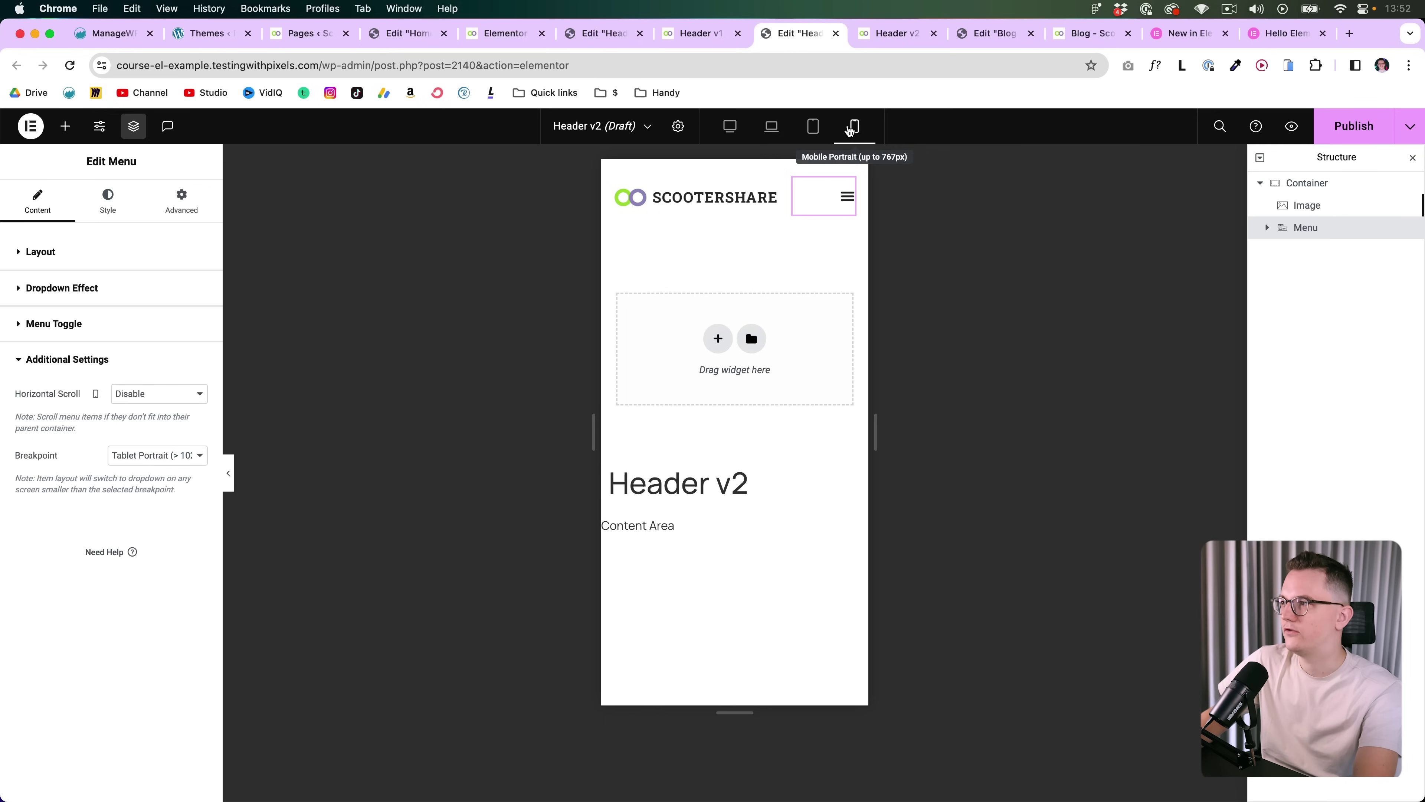
pyautogui.click(848, 202)
pyautogui.click(848, 203)
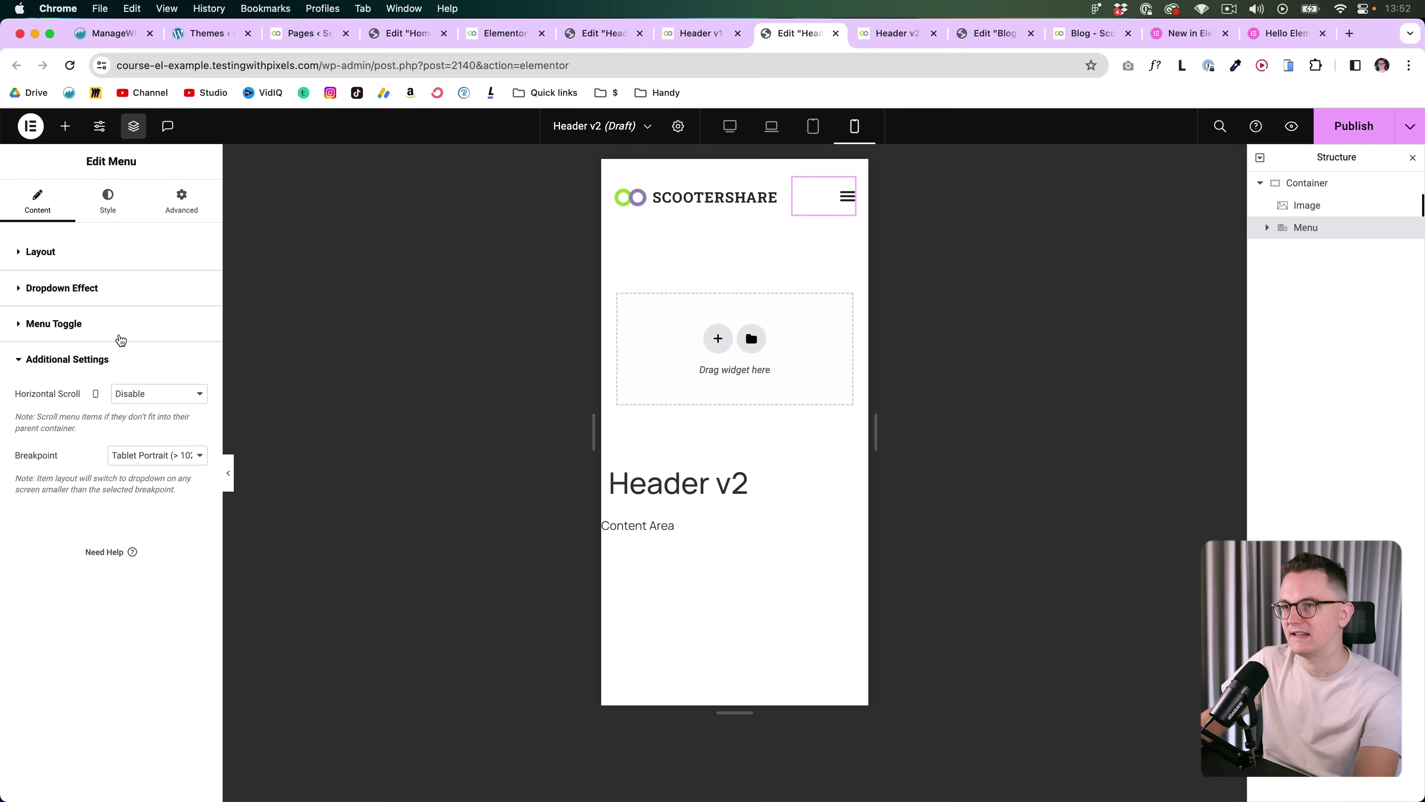
pyautogui.click(153, 400)
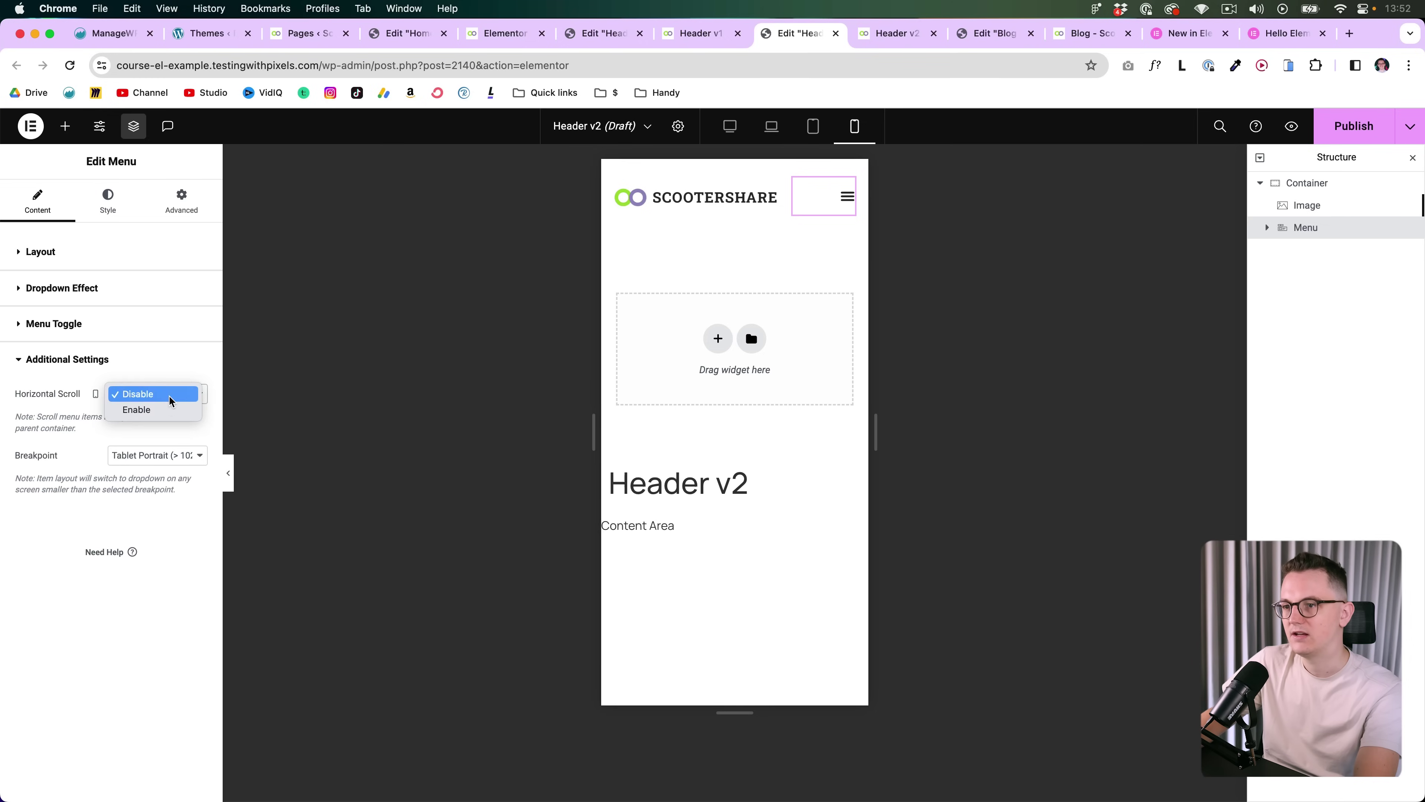
pyautogui.click(164, 406)
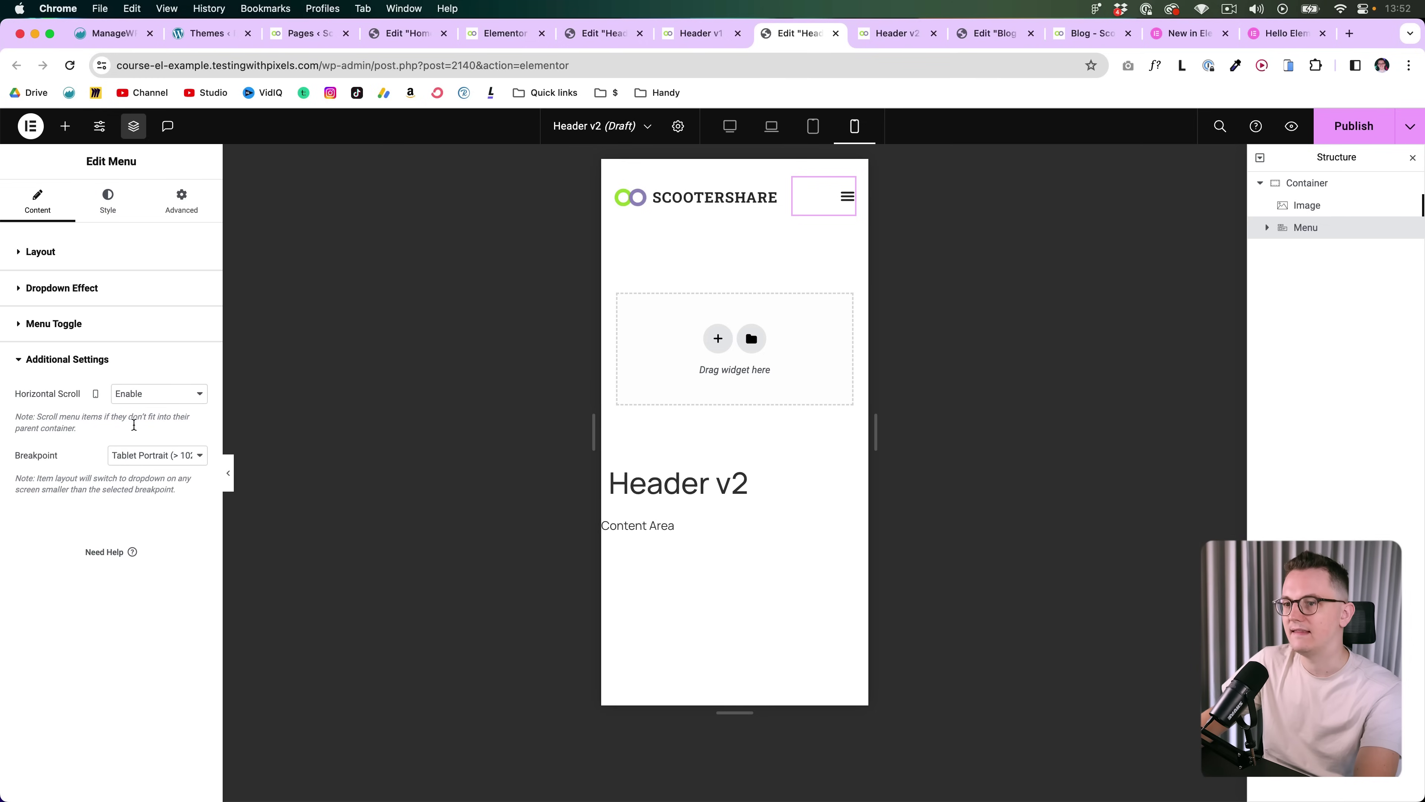
pyautogui.click(134, 460)
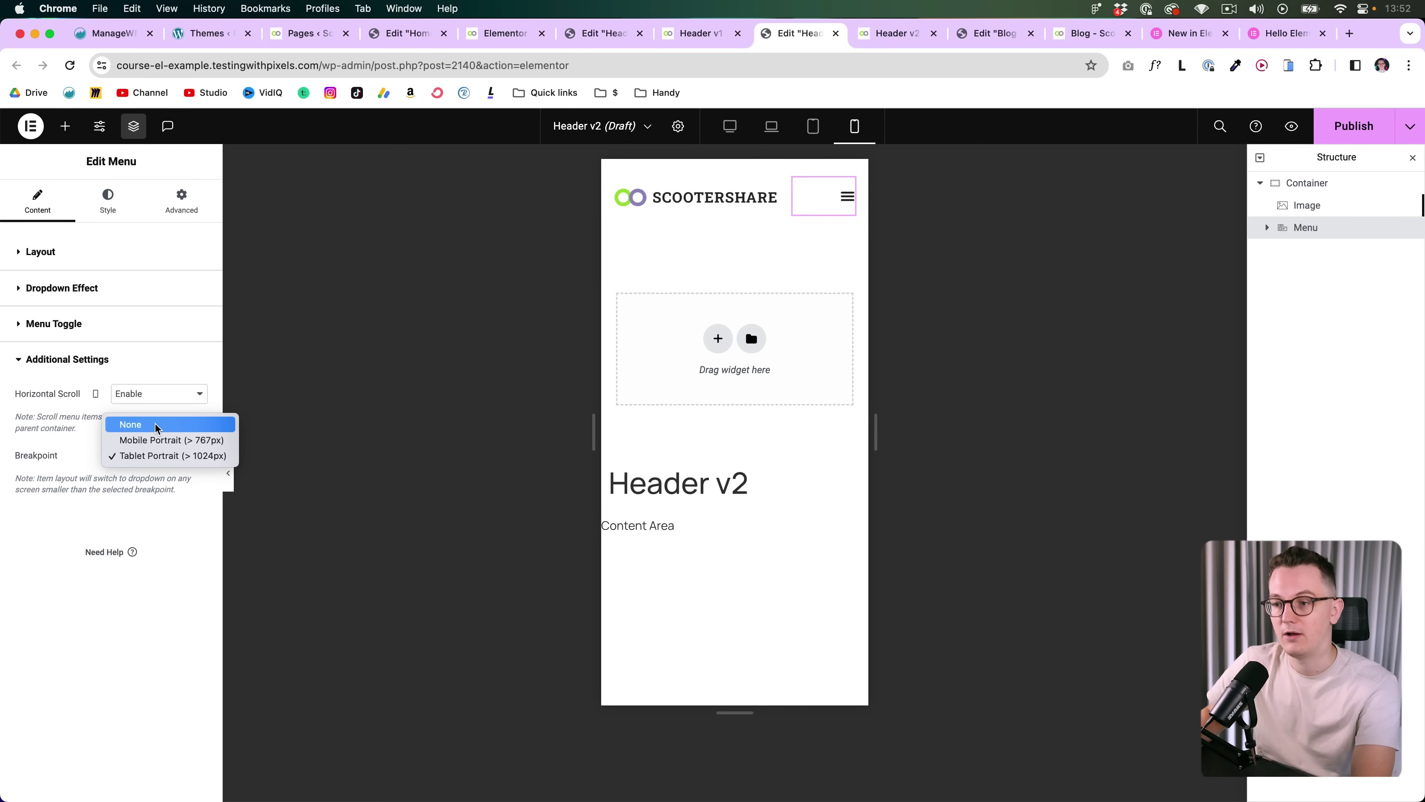
pyautogui.click(149, 441)
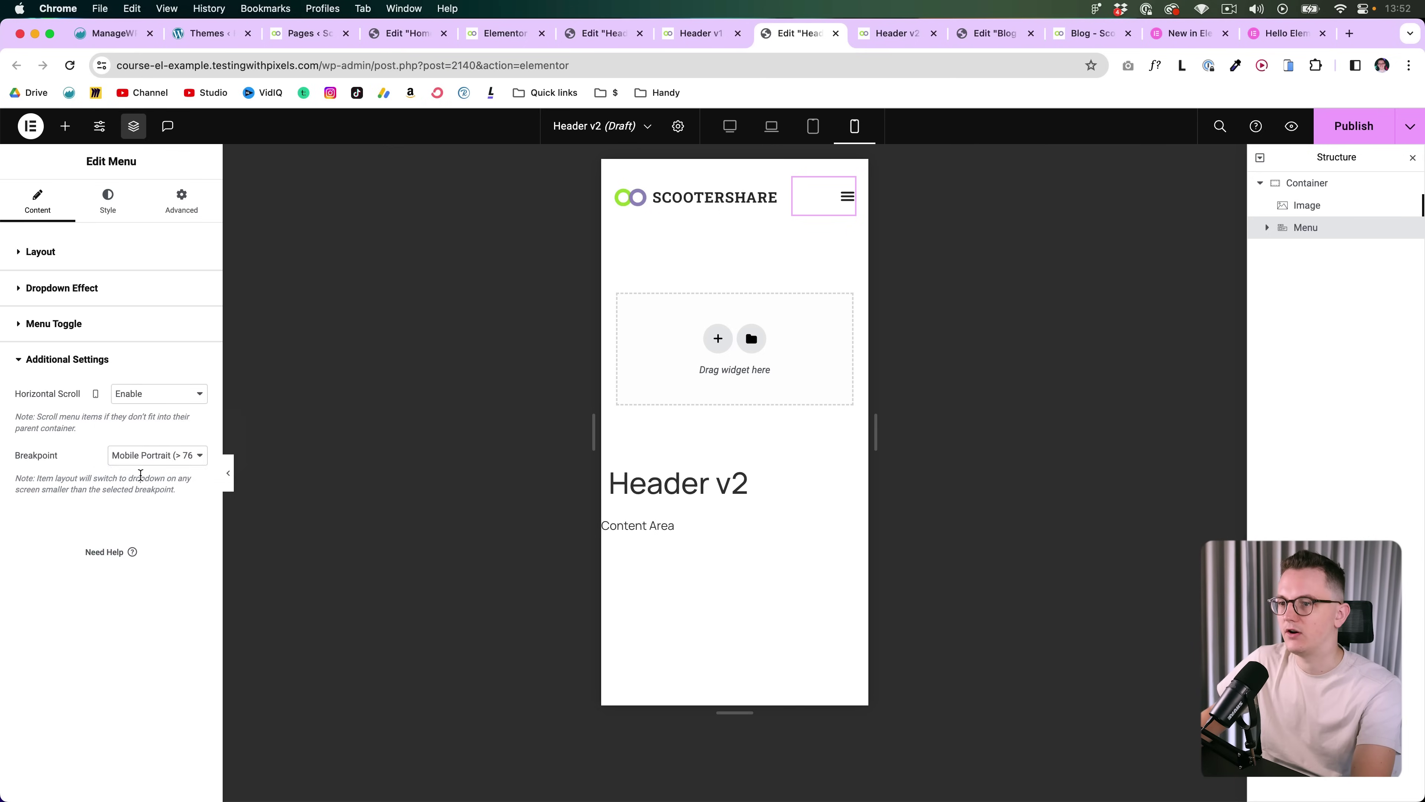
# Check tablet and mobile views, change Breakpoint to None, and swipe the menu items sideways
pyautogui.click(813, 130)
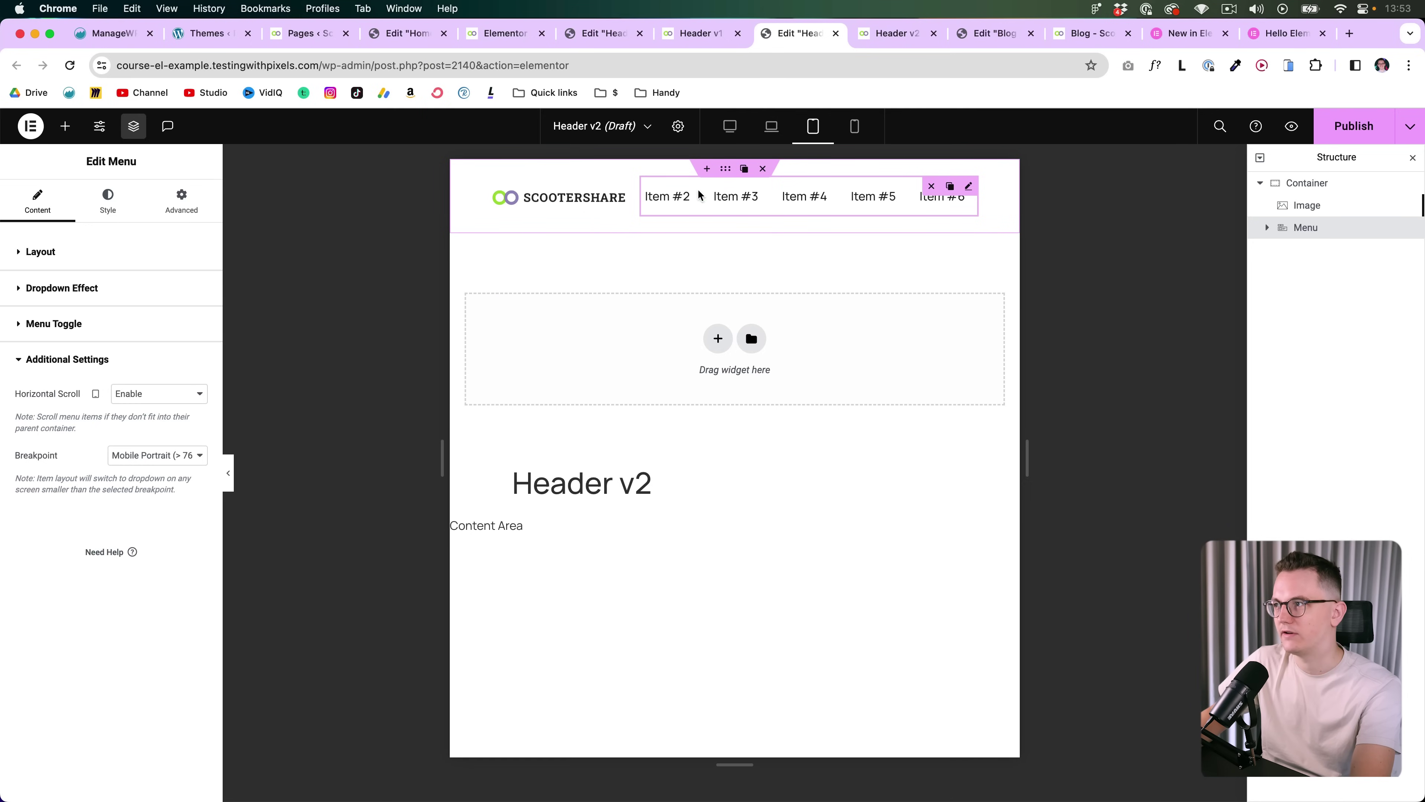
pyautogui.click(855, 127)
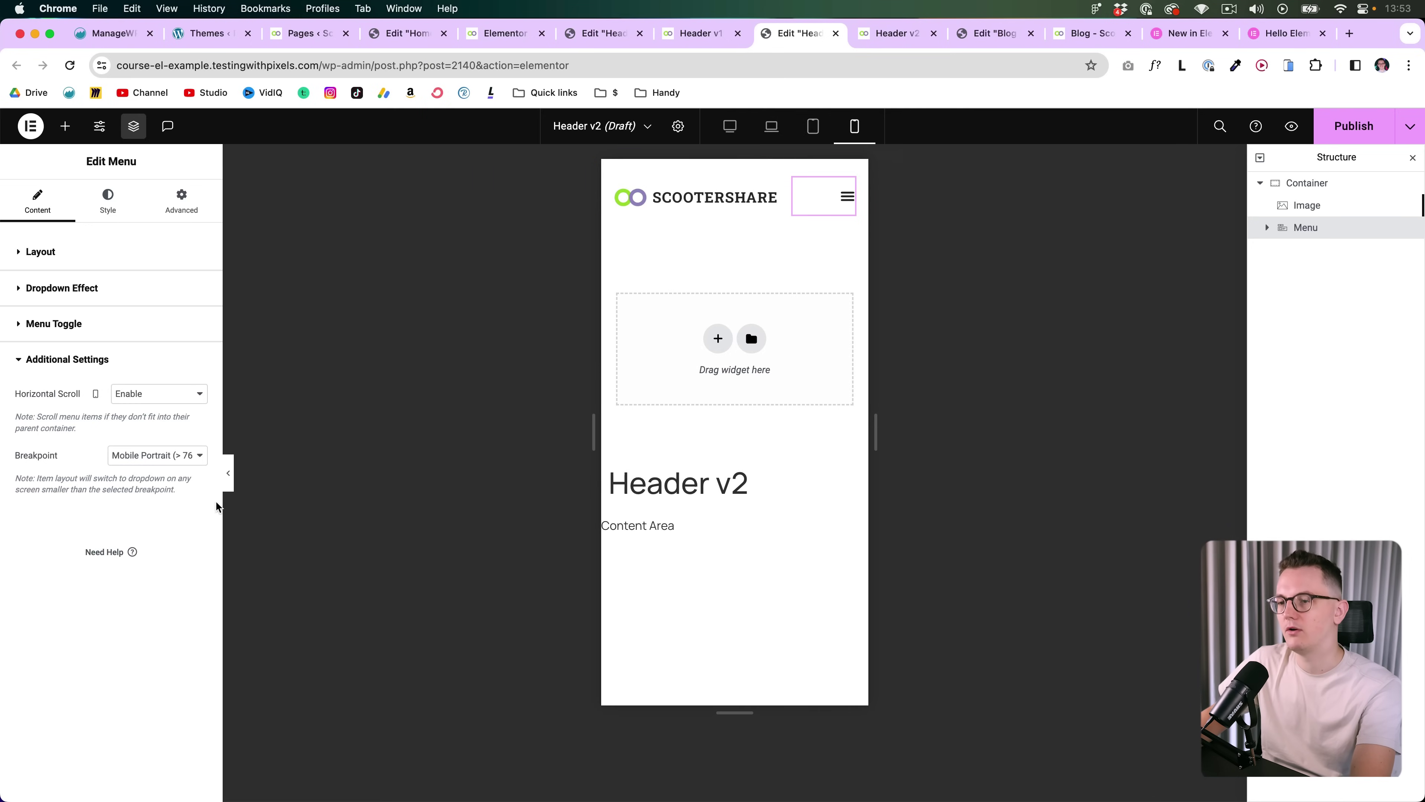
pyautogui.click(153, 455)
pyautogui.click(150, 438)
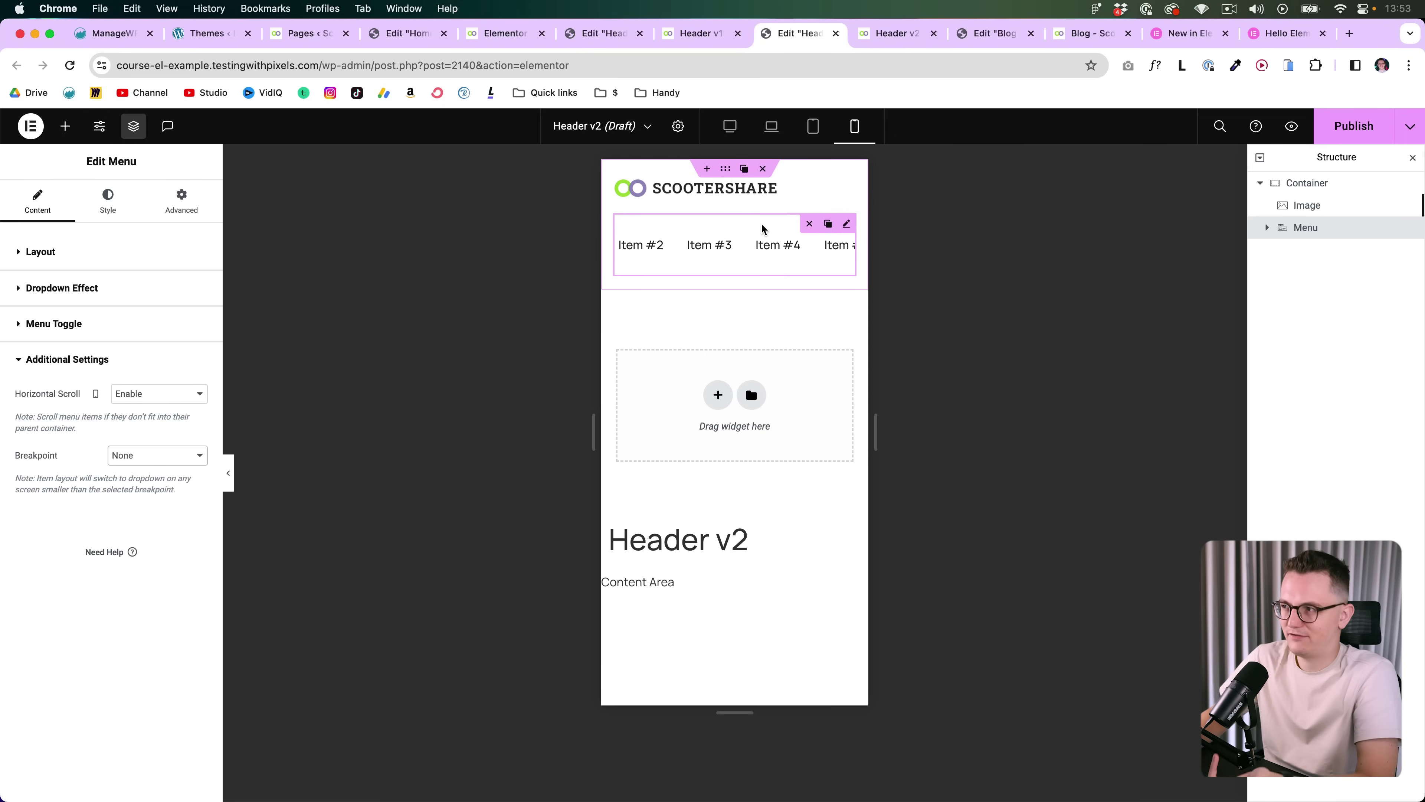
pyautogui.moveTo(819, 248); pyautogui.dragTo(736, 244)
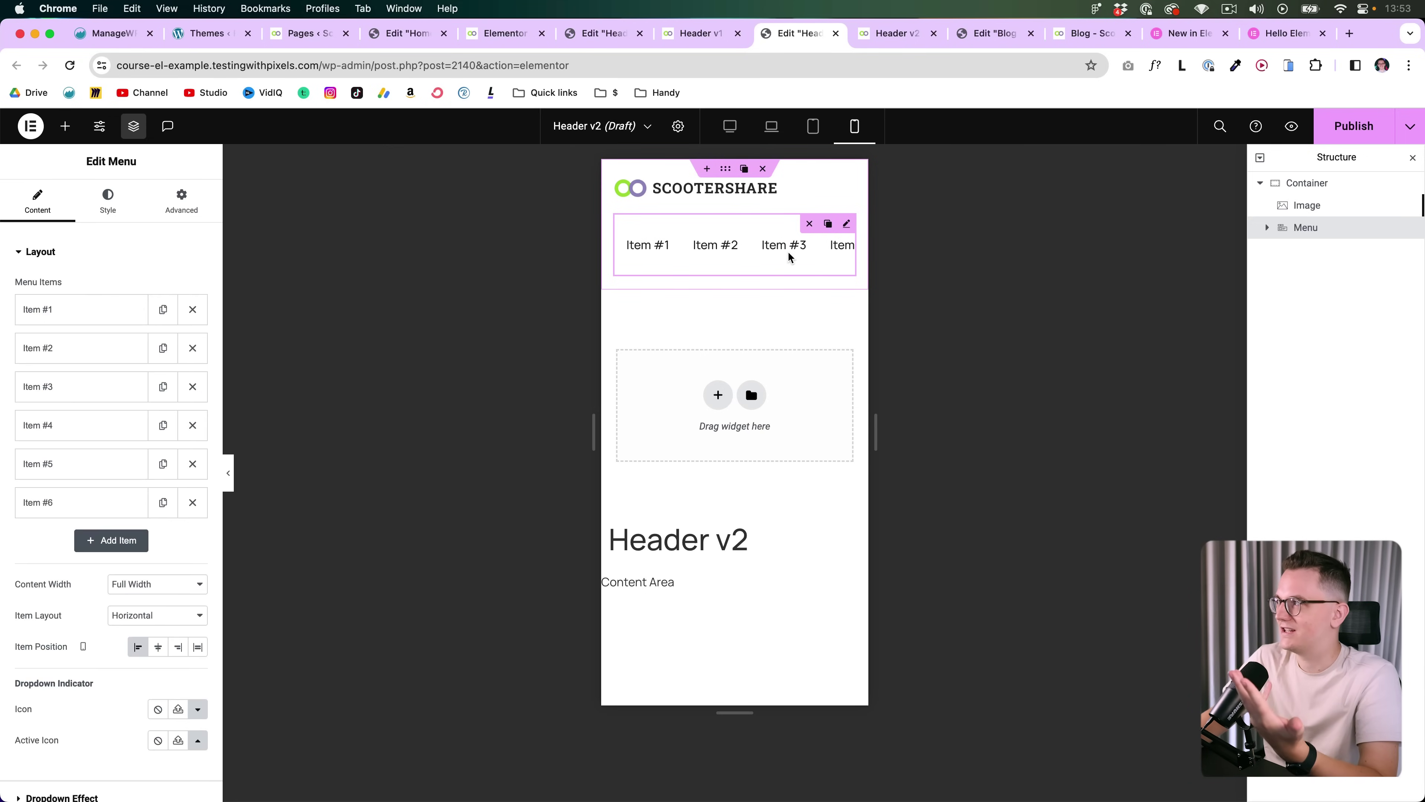
pyautogui.hotkey('ctrl', 'Tab')
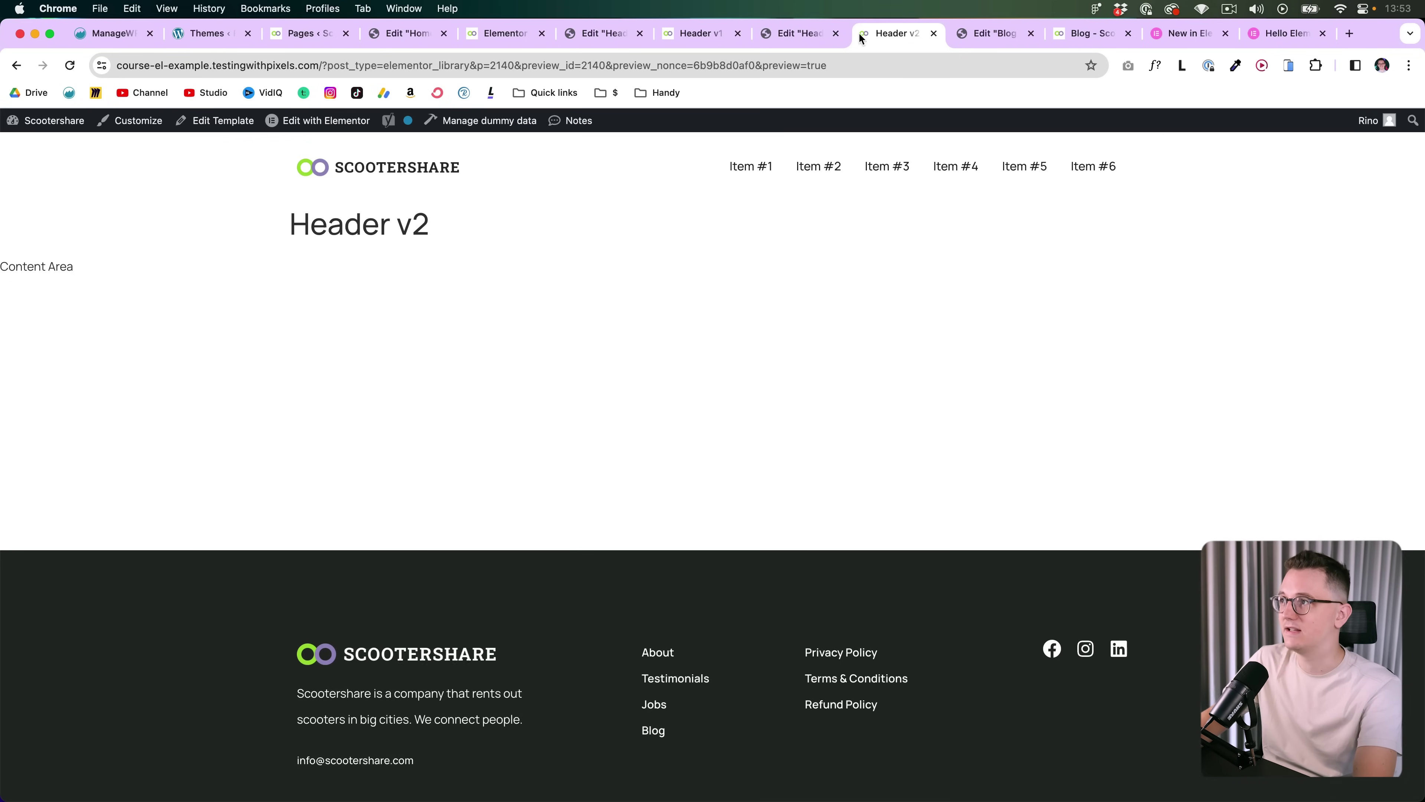
# Open Chrome DevTools and emulate the Header v2 page on an iPhone 12 Pro
pyautogui.rightClick(691, 302)
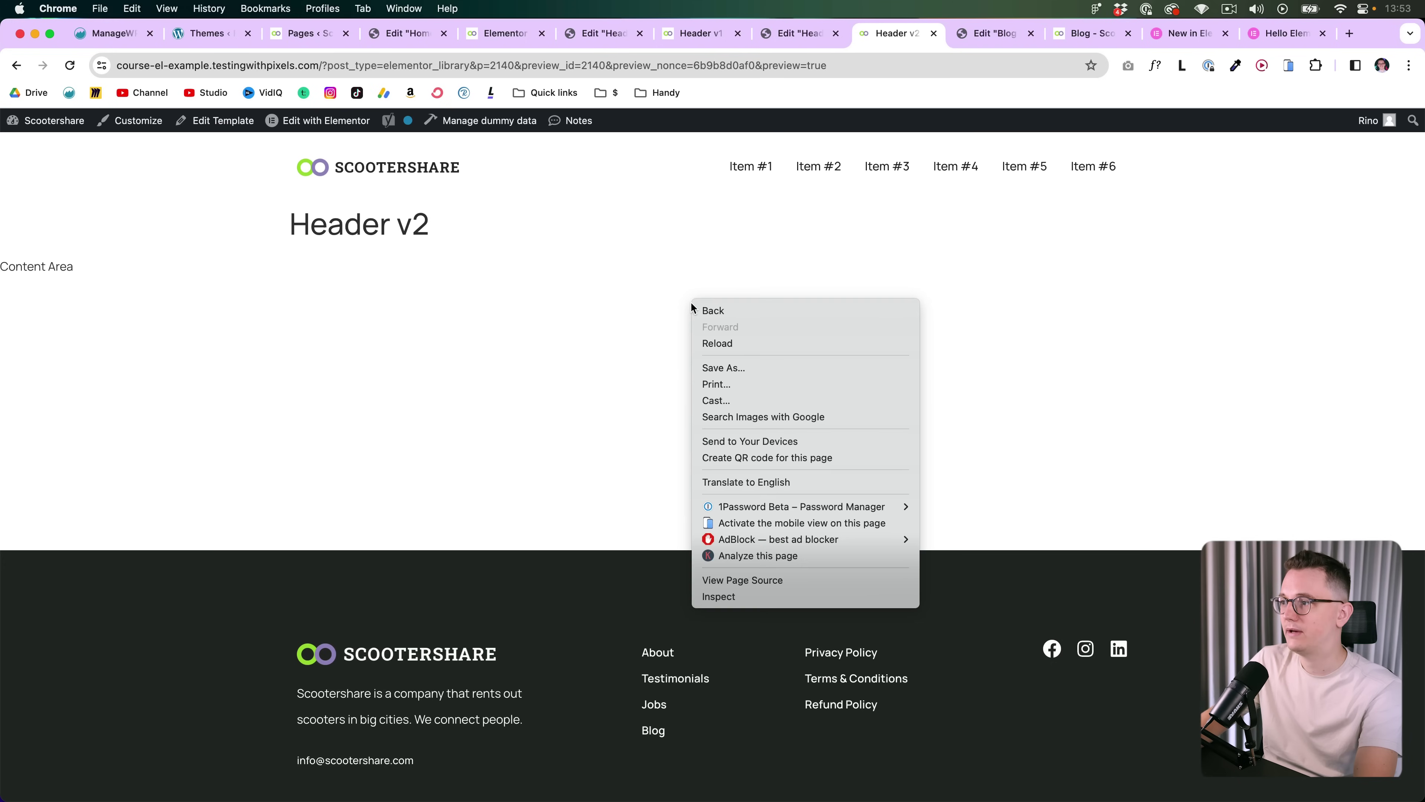
pyautogui.click(751, 597)
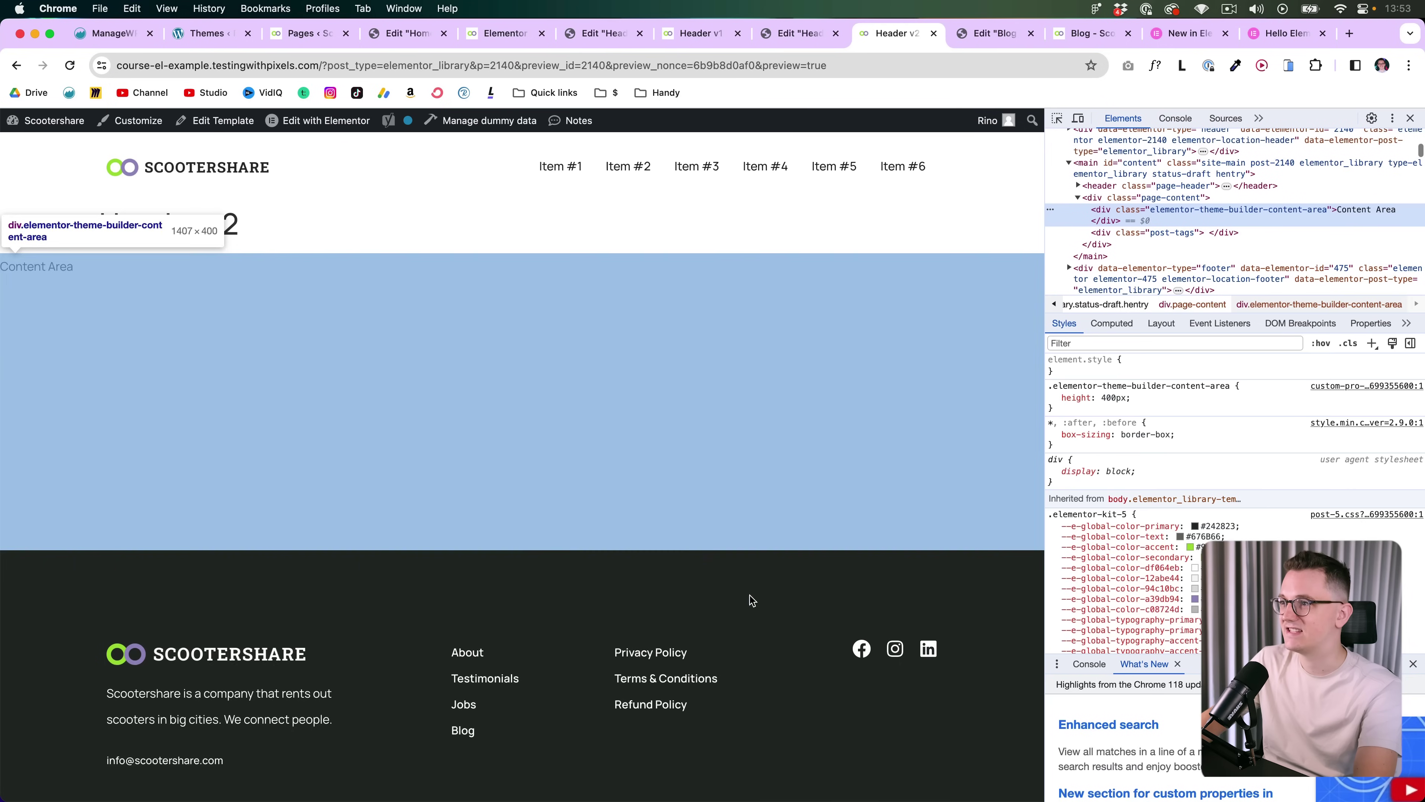
pyautogui.click(1079, 119)
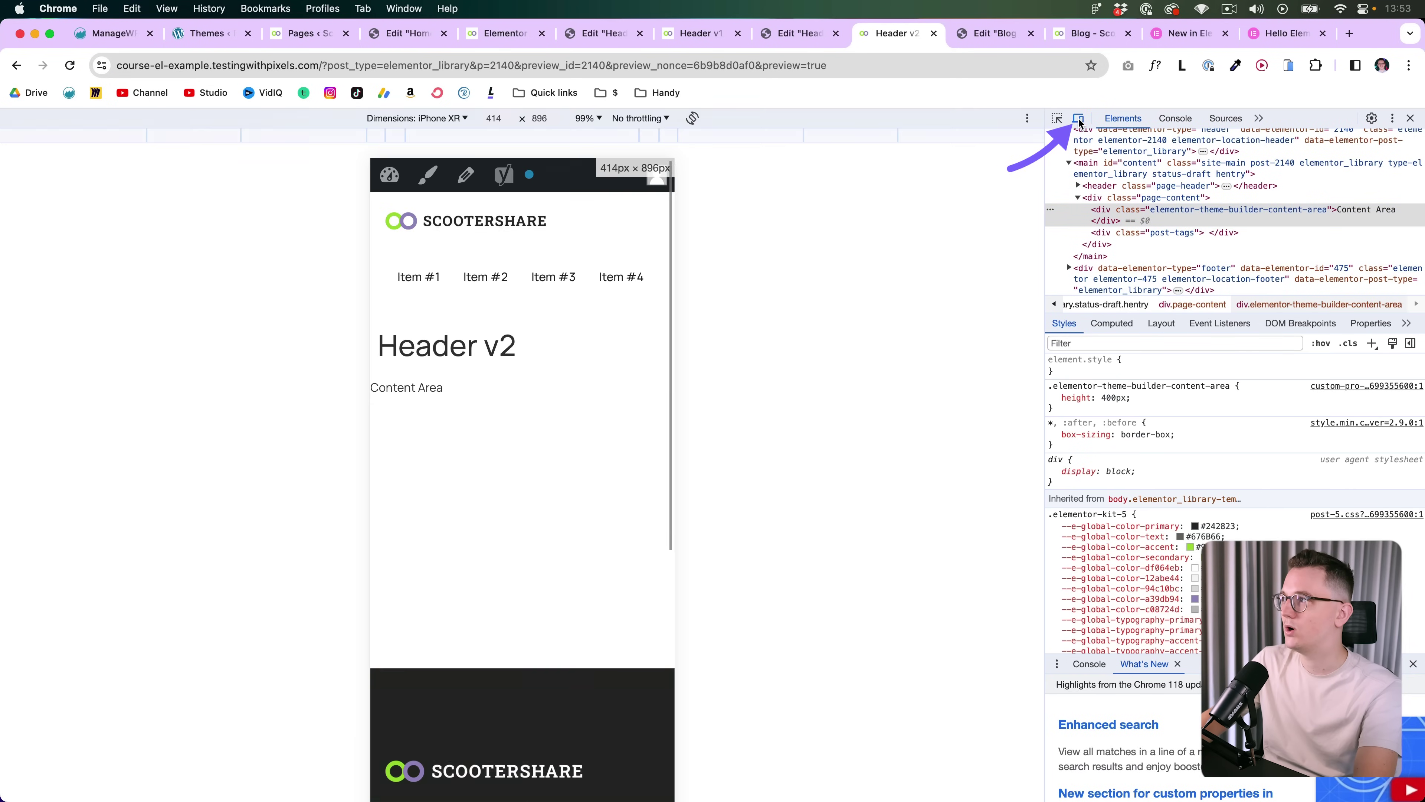
pyautogui.click(439, 117)
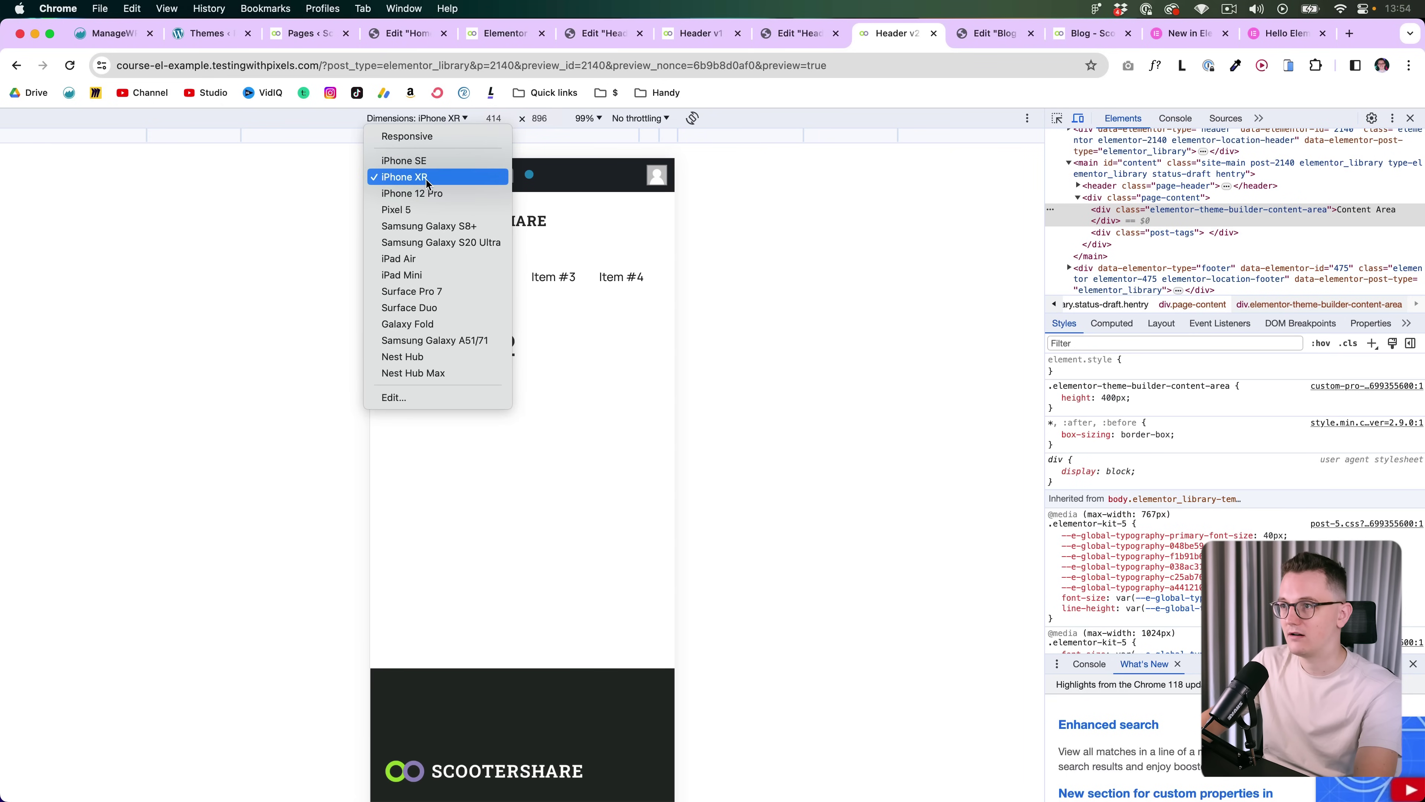
pyautogui.click(430, 193)
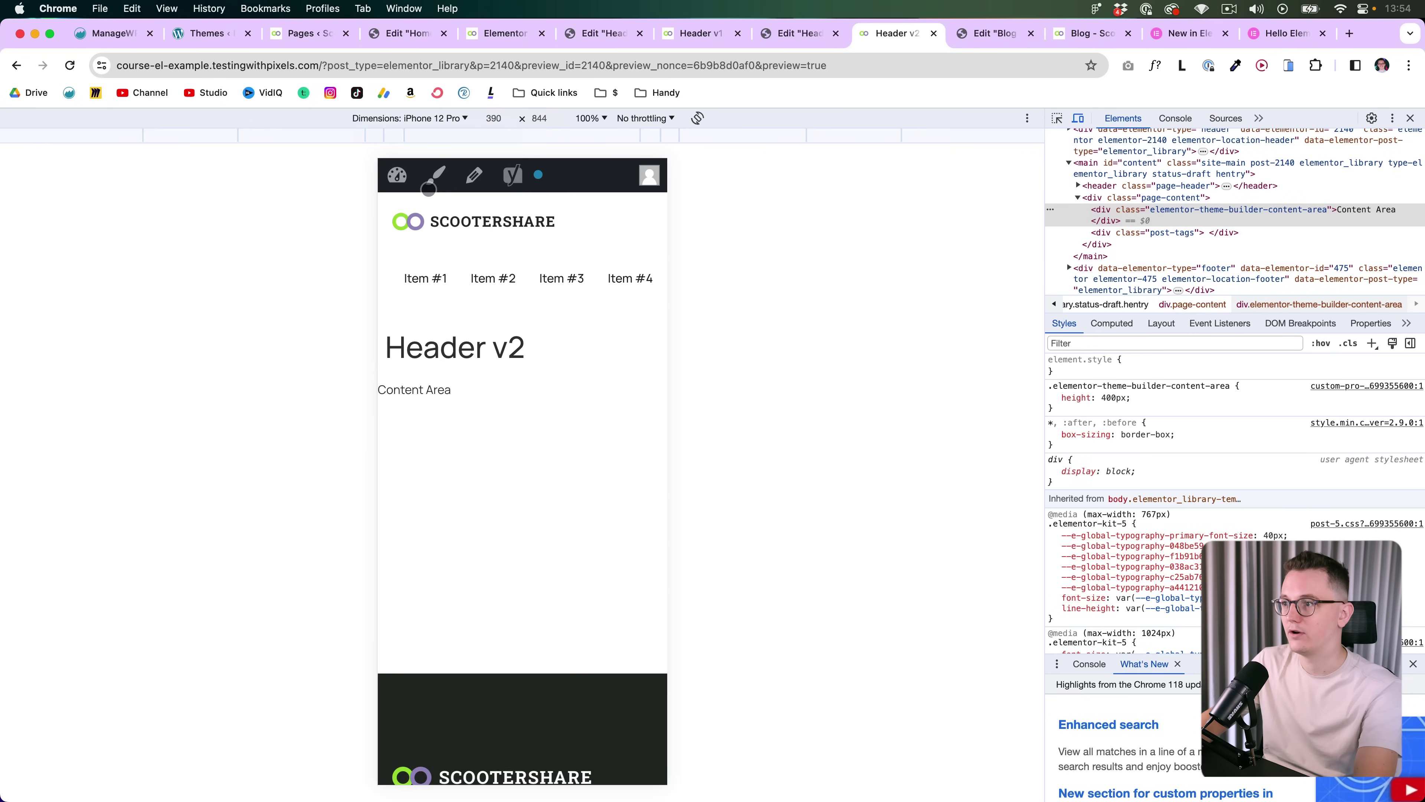
# Dock DevTools beside the page and swipe the menu to reveal hidden items
pyautogui.click(1392, 120)
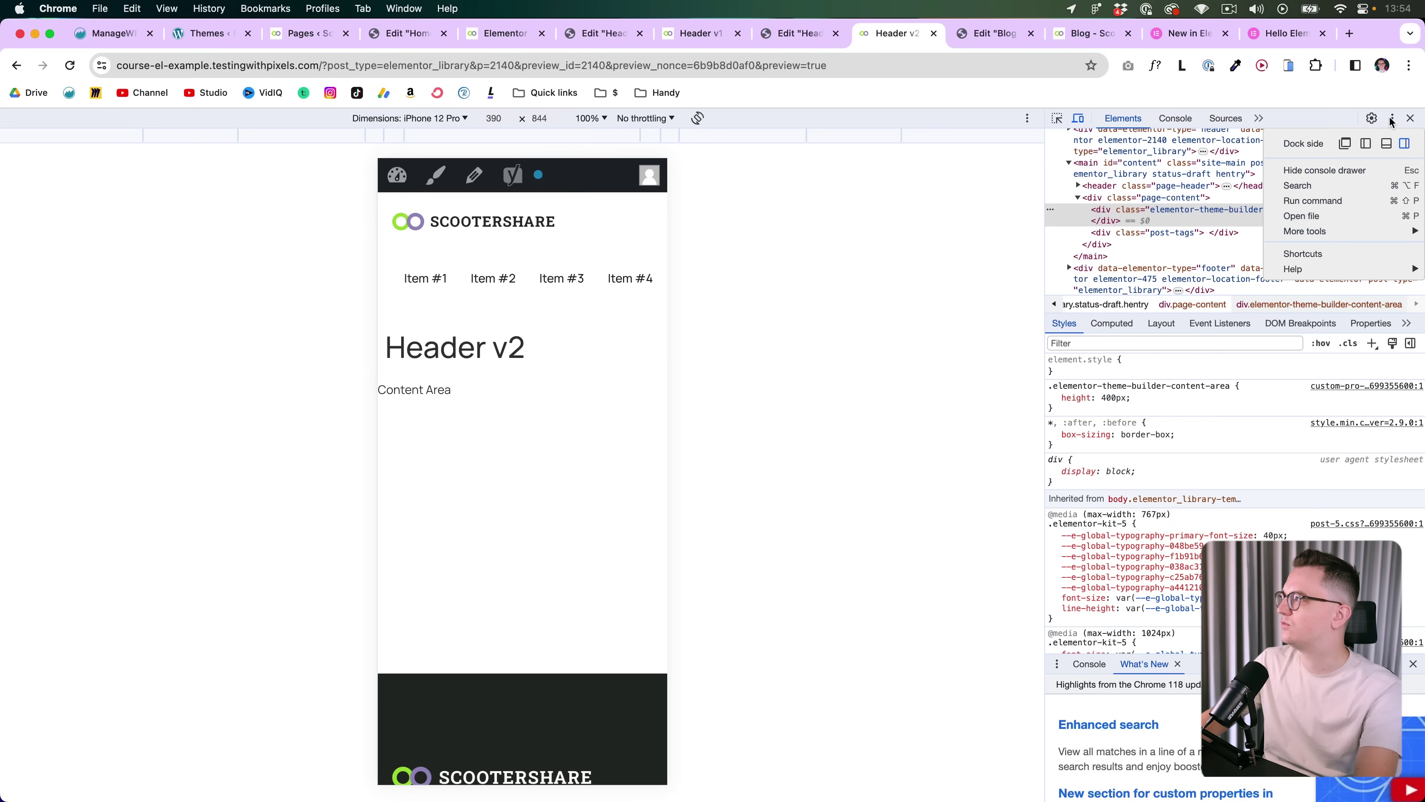
pyautogui.click(1404, 145)
pyautogui.moveTo(625, 278); pyautogui.dragTo(436, 276)
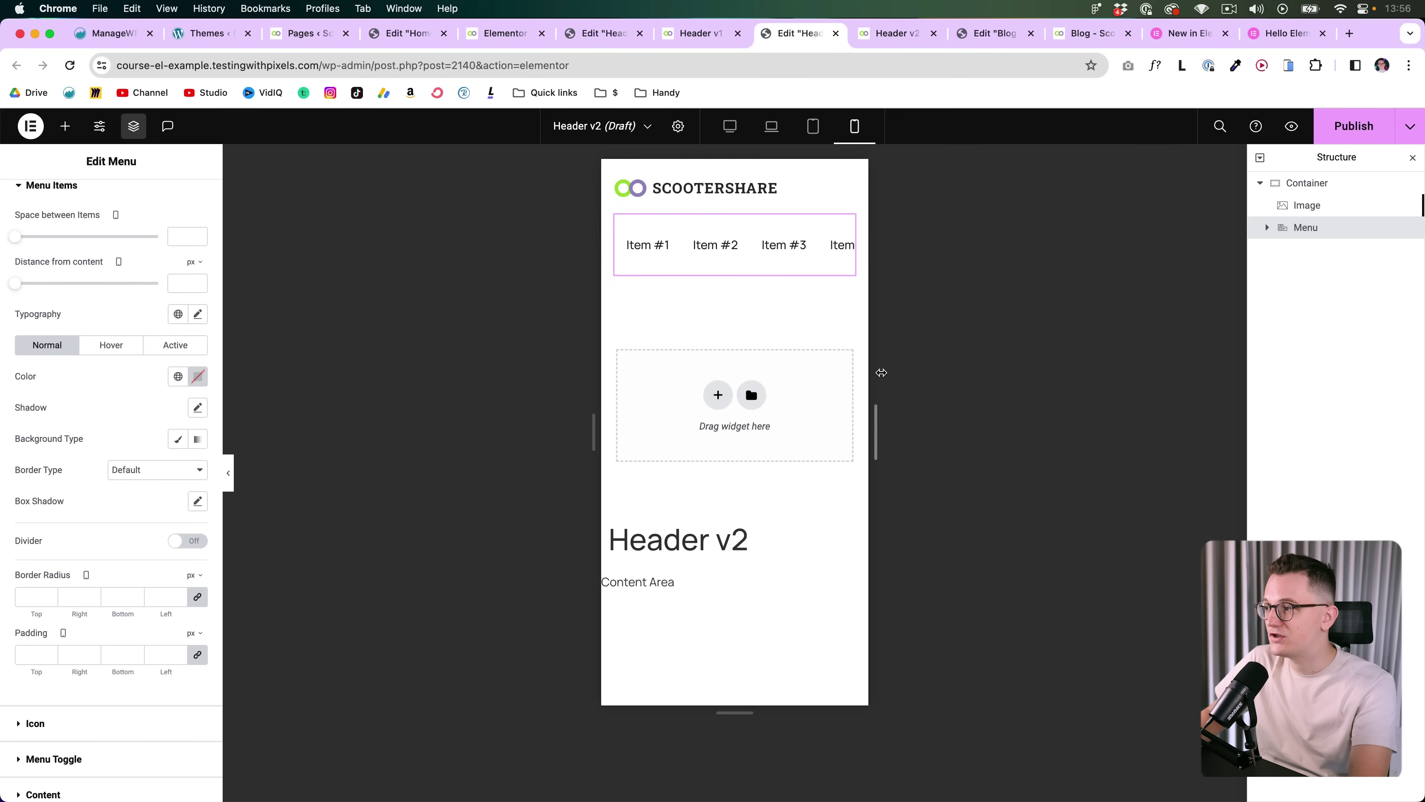
# Select the villa page's upper Star Rating widget and inspect its 0-5 scale and Custom Field source
pyautogui.moveTo(875, 418); pyautogui.dragTo(807, 421)
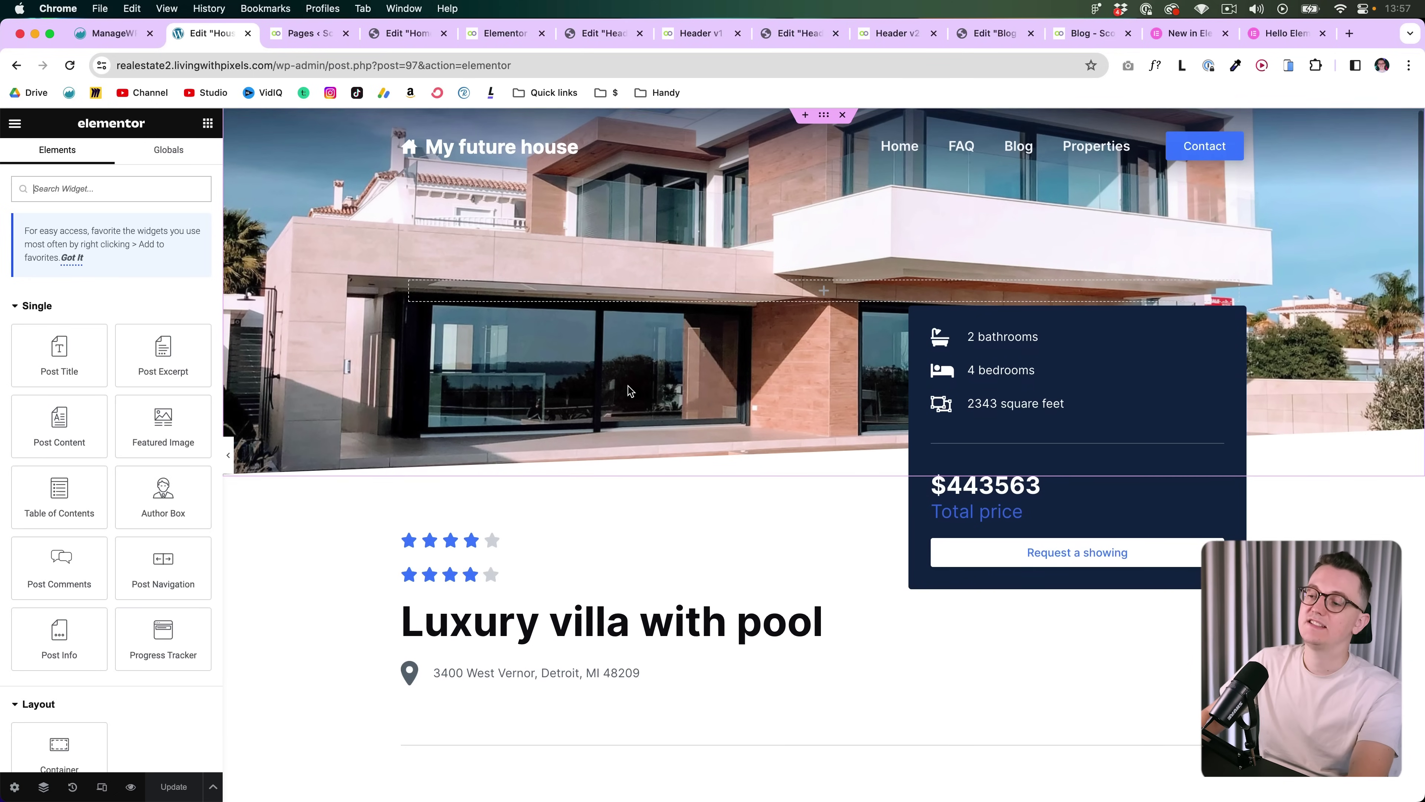
pyautogui.scroll(-1, 391, 538)
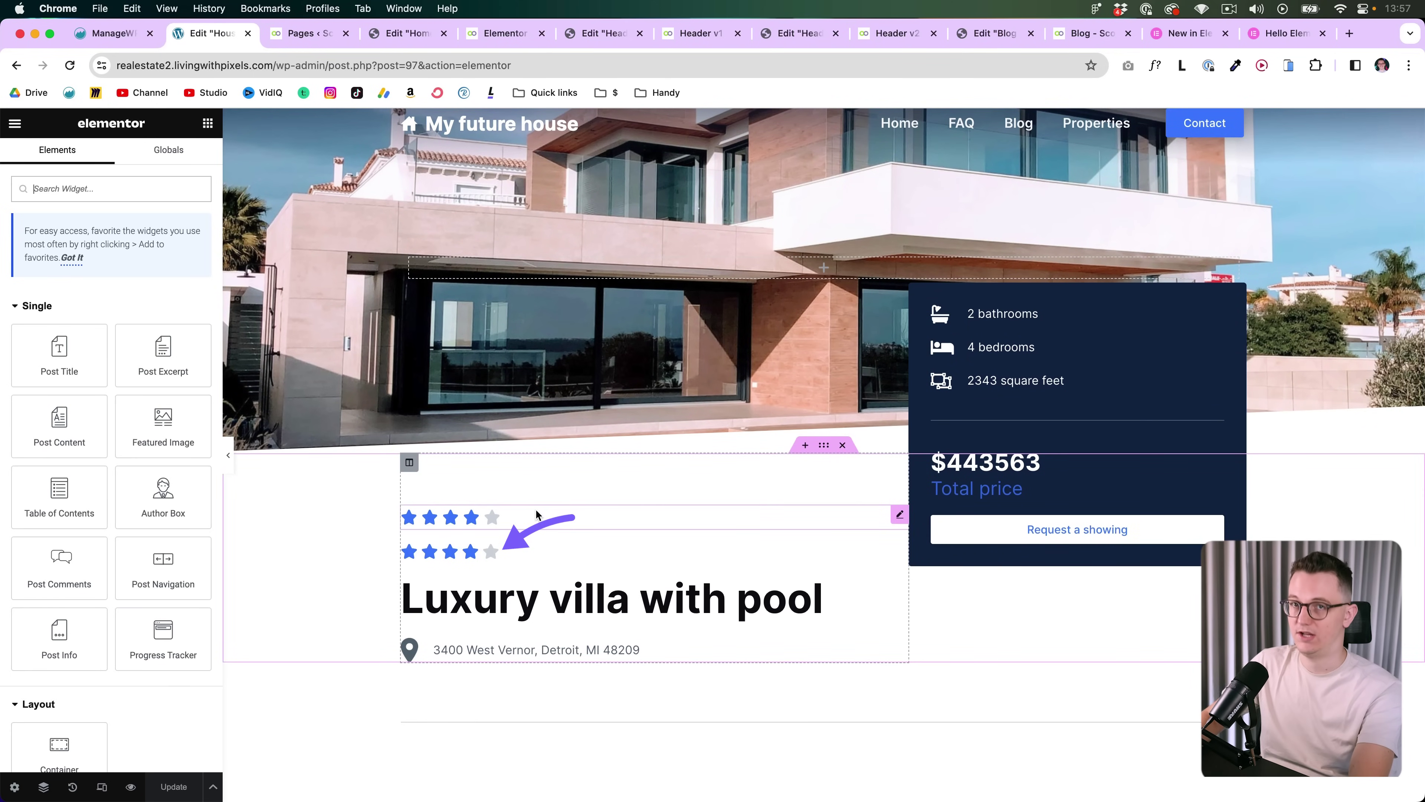
pyautogui.click(900, 512)
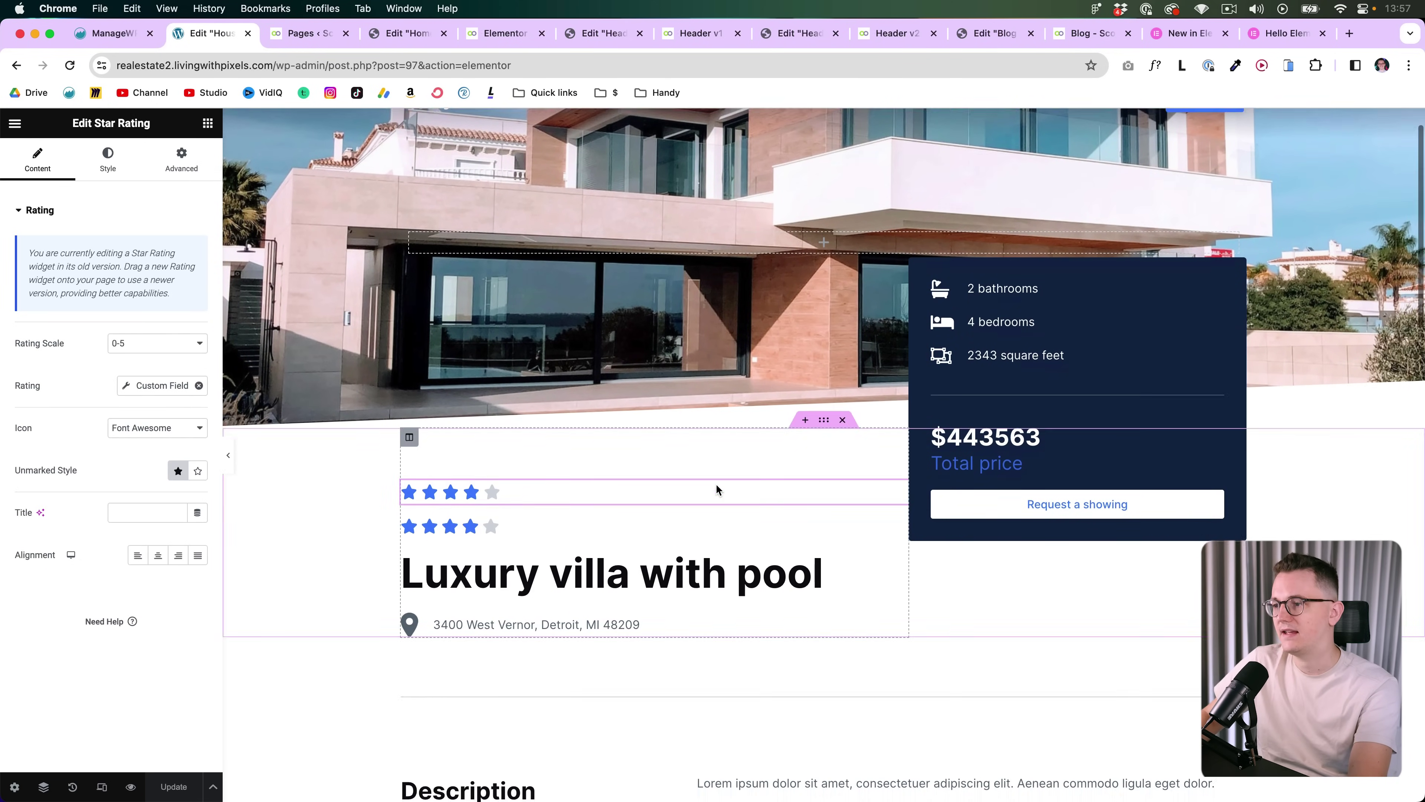
pyautogui.scroll(-5, 874, 434)
pyautogui.scroll(6, 583, 432)
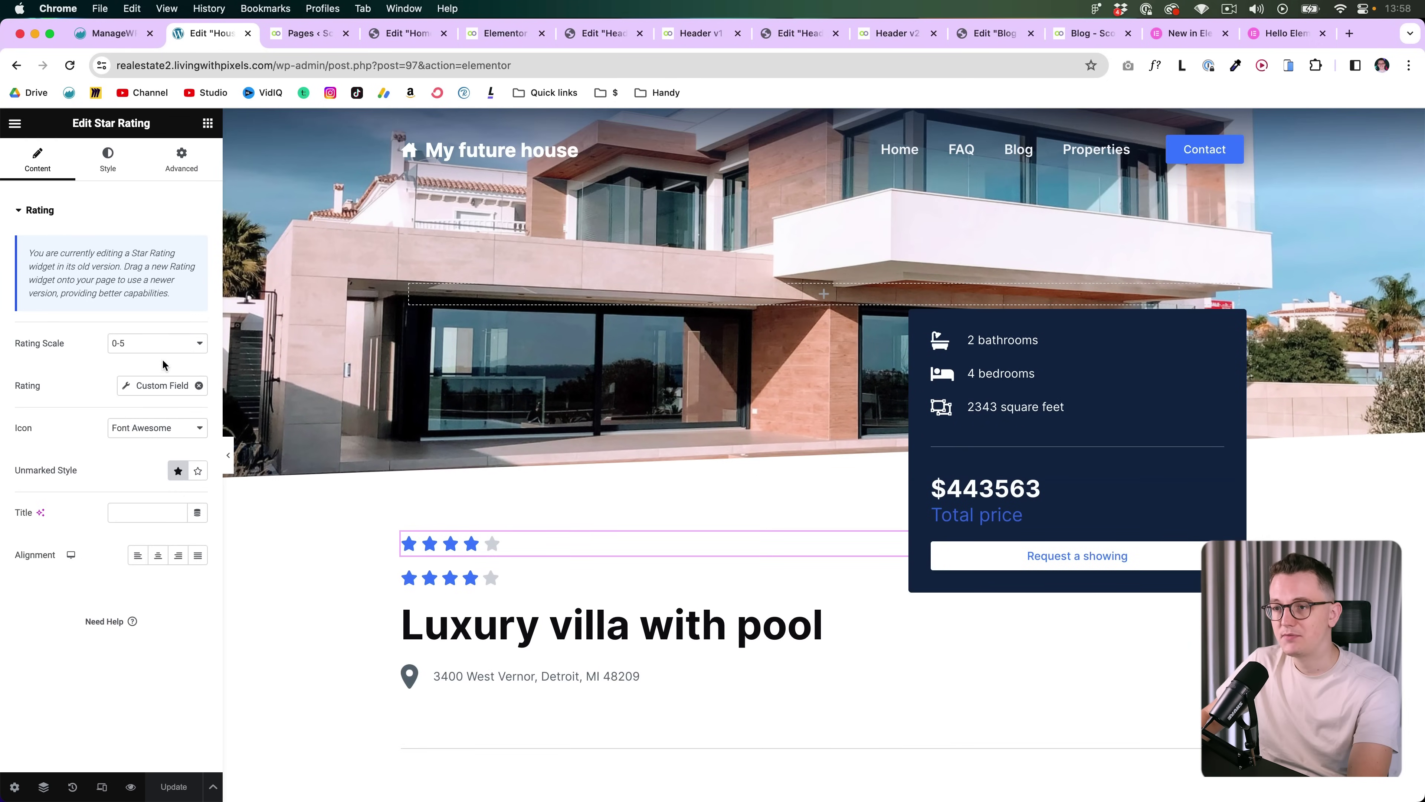
pyautogui.click(153, 345)
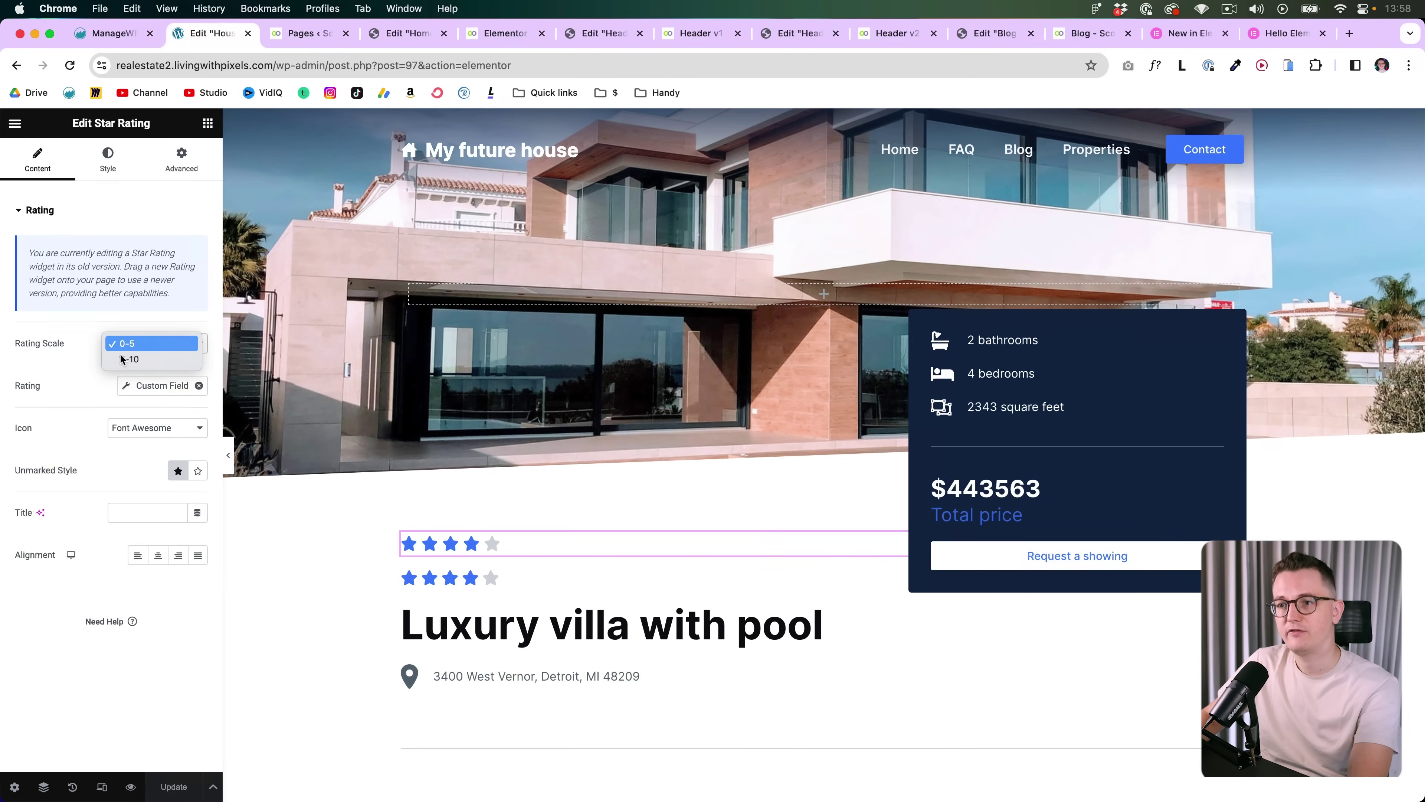
pyautogui.click(86, 387)
pyautogui.click(163, 384)
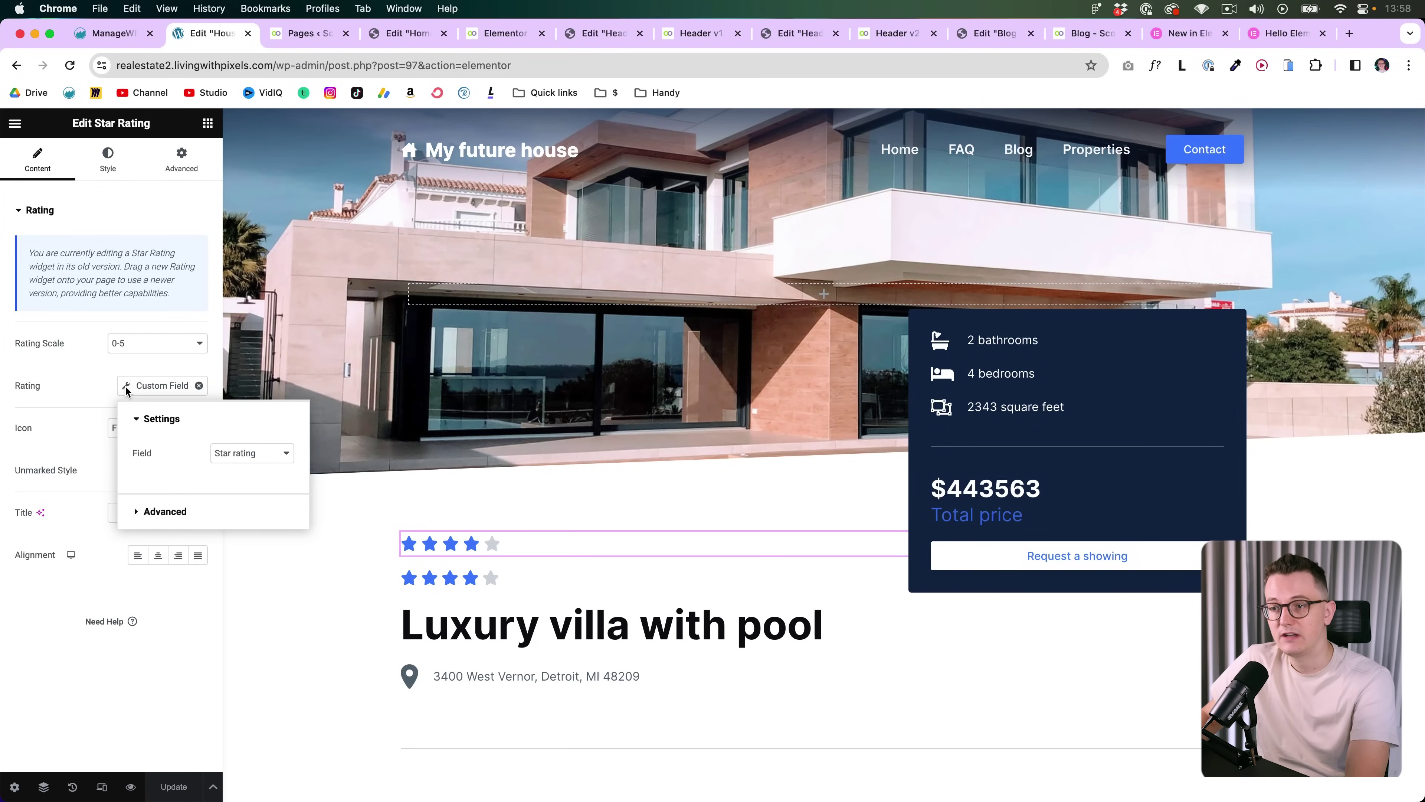
pyautogui.click(86, 390)
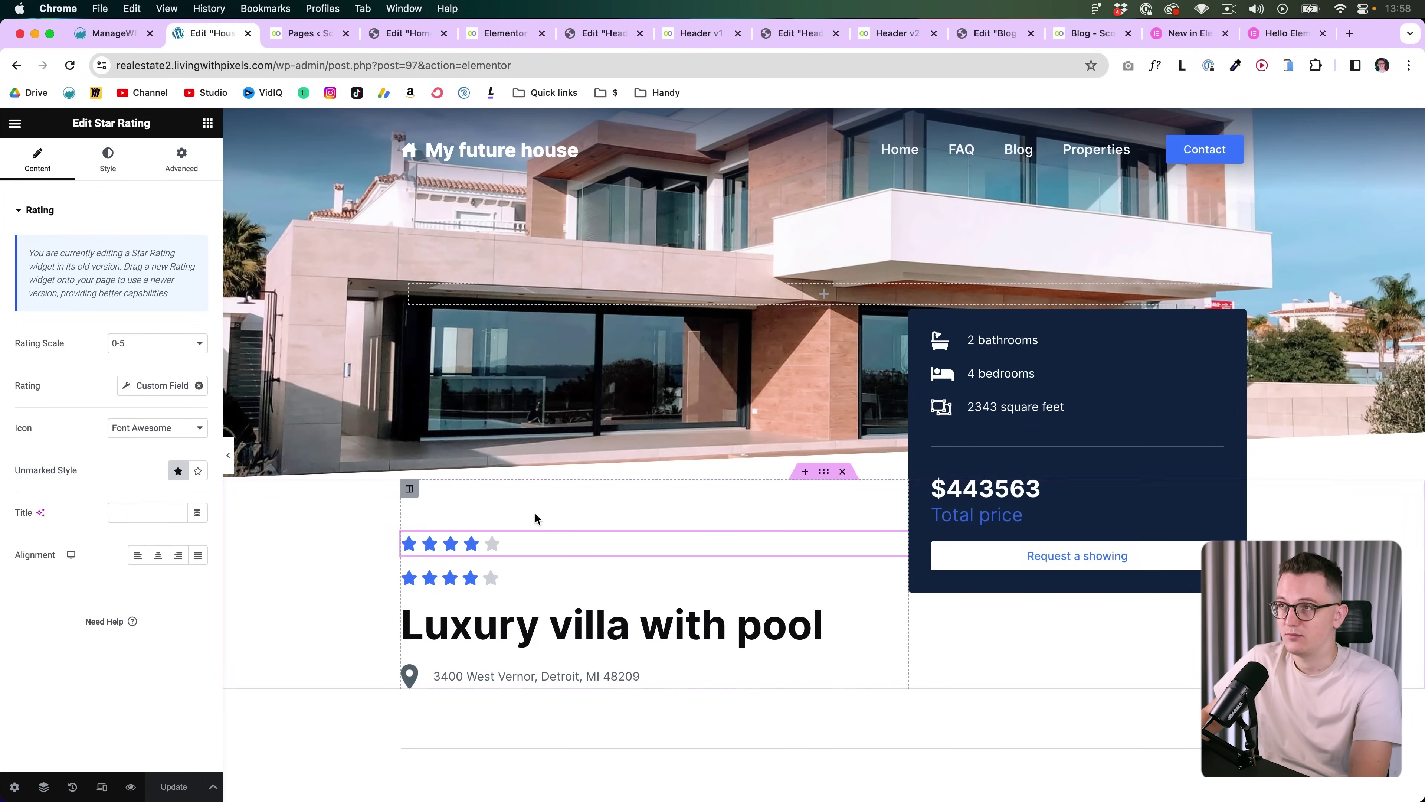
# Compare against the property's Star rating field value of 4, keeping the 0-5 scale
pyautogui.click(308, 33)
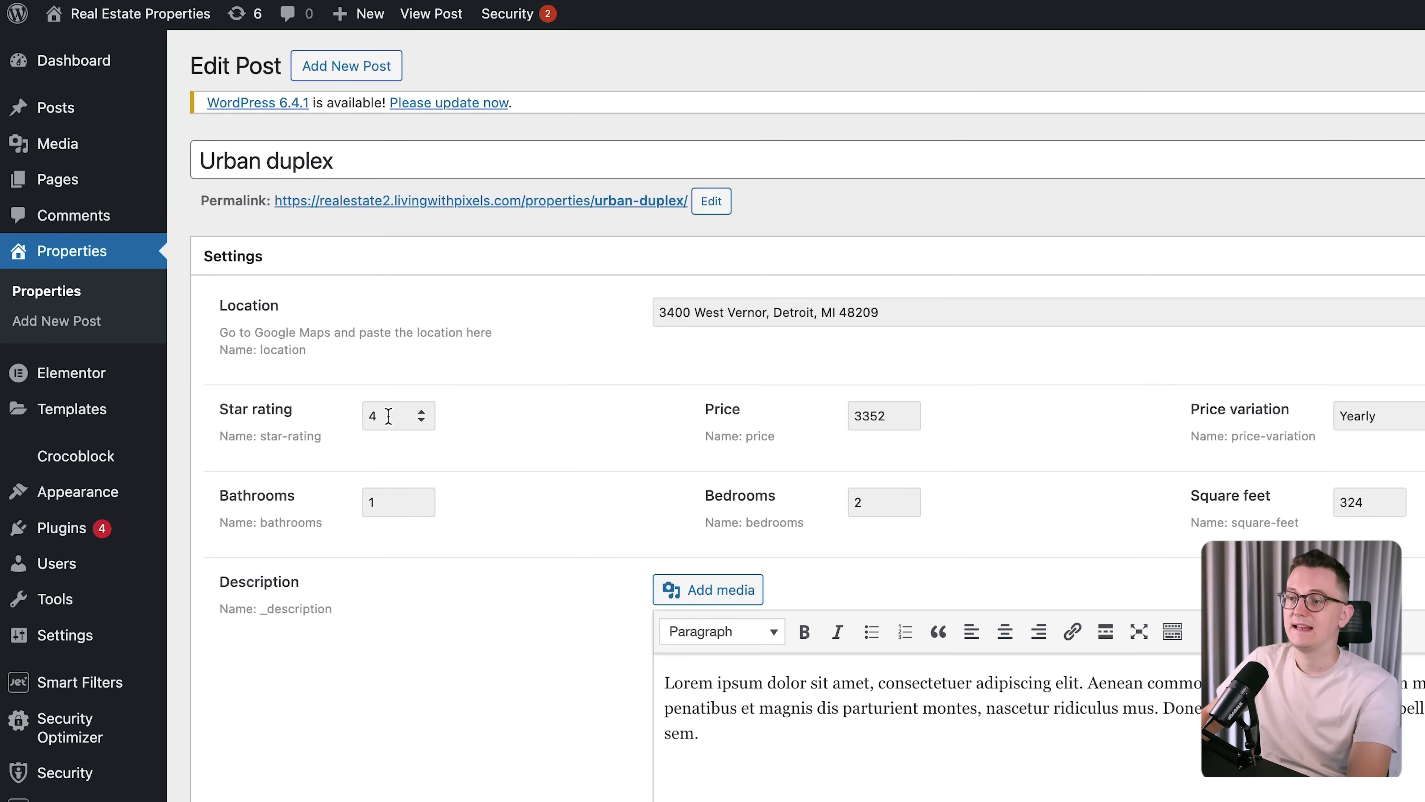
pyautogui.doubleClick(356, 414)
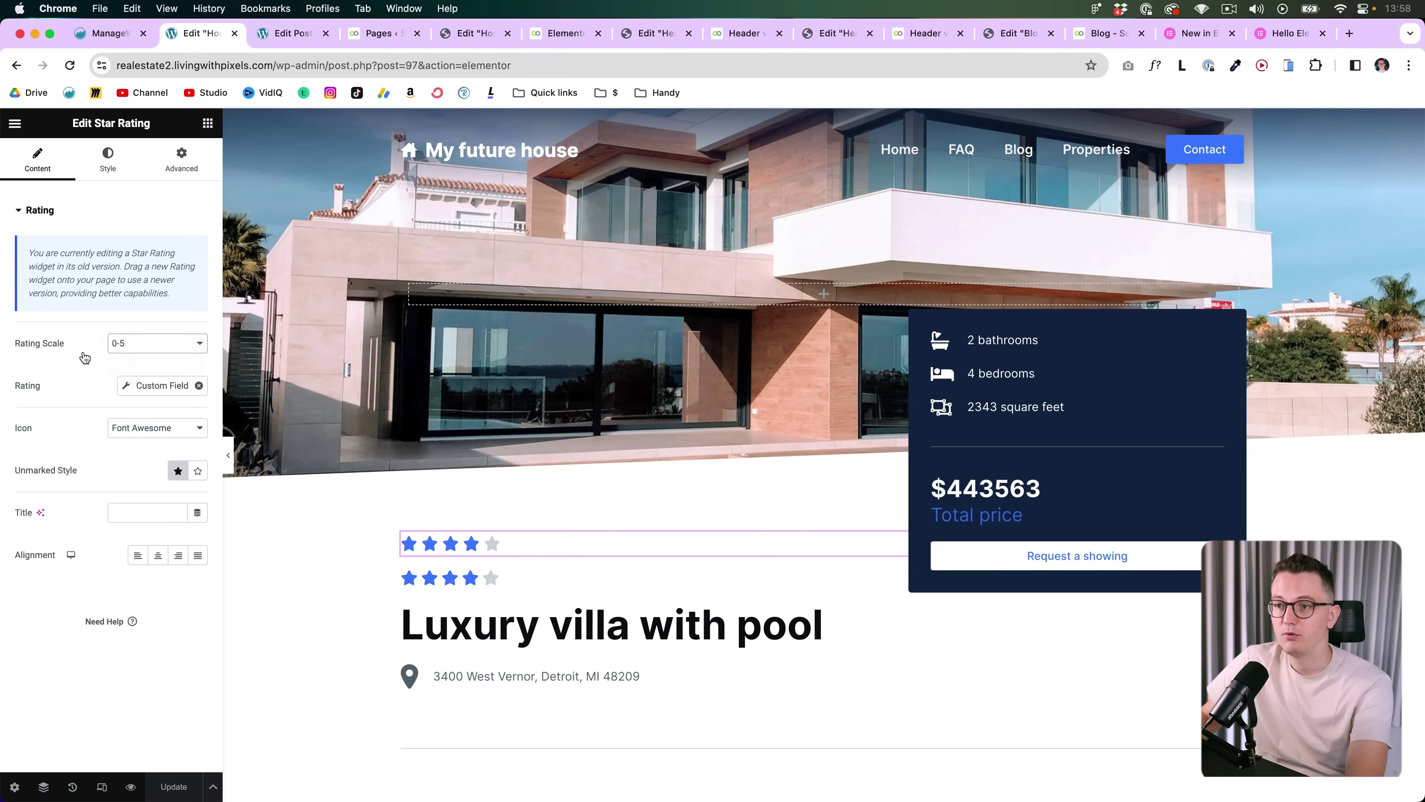
pyautogui.click(162, 335)
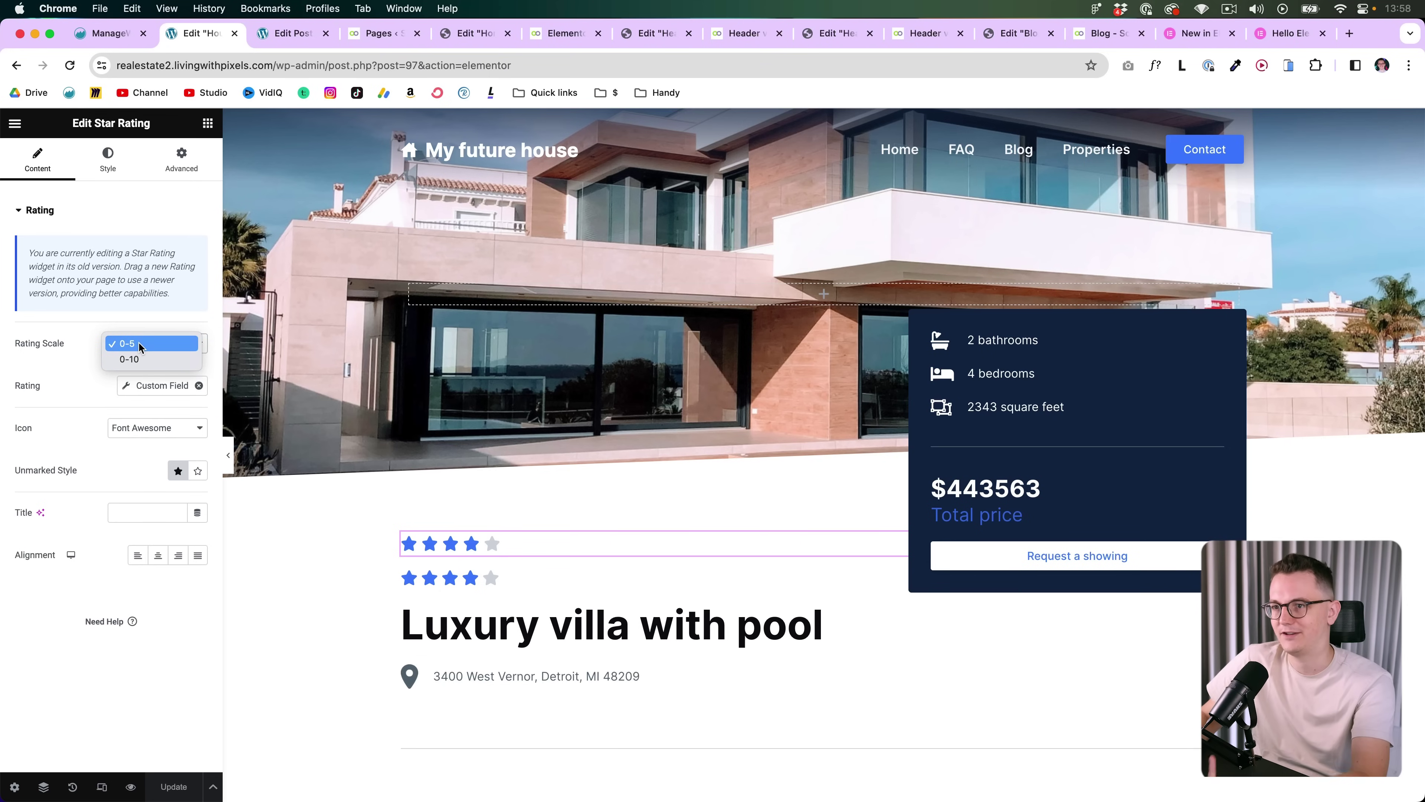
pyautogui.click(74, 359)
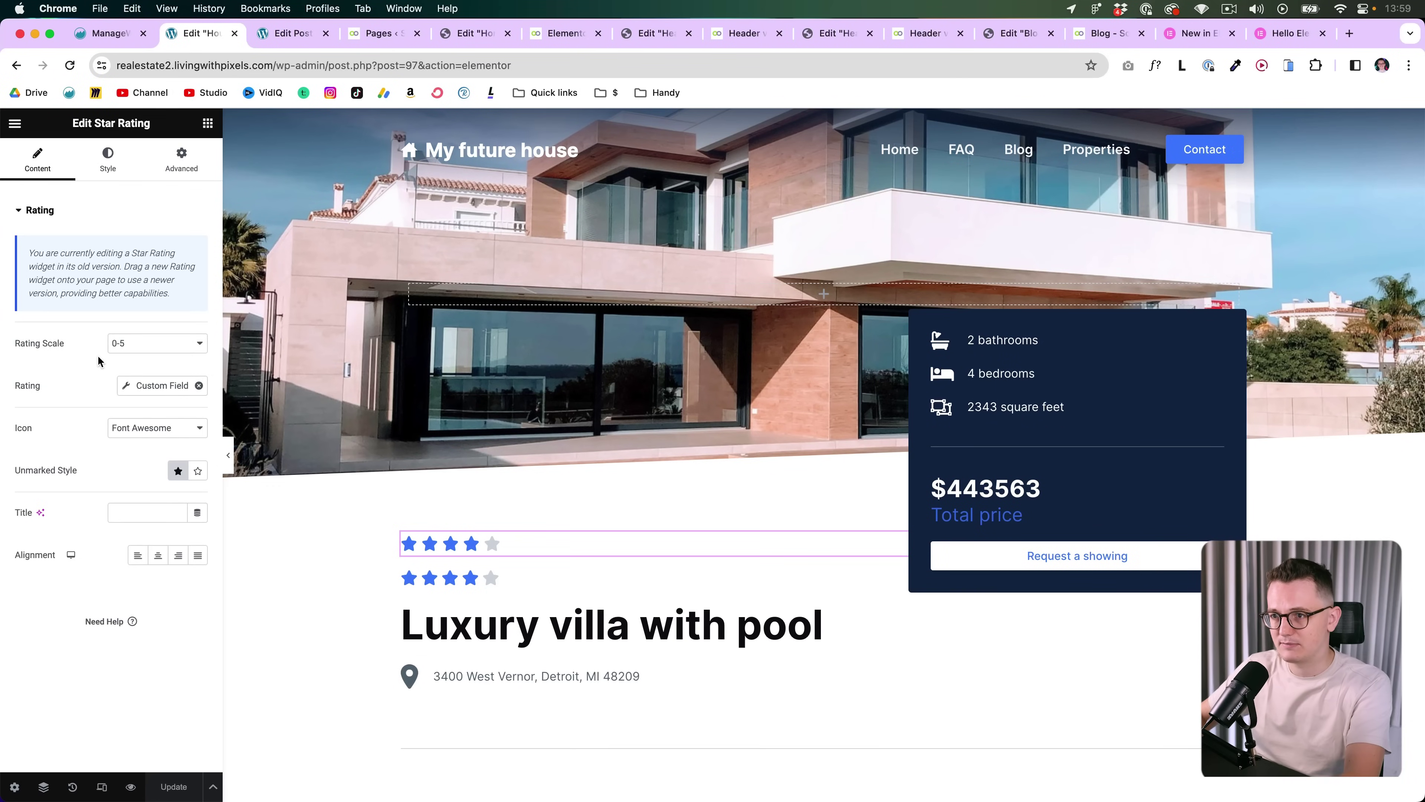
# Give the new Rating widget a scale of 3 and the house SVG icon from the Media Library
pyautogui.click(528, 576)
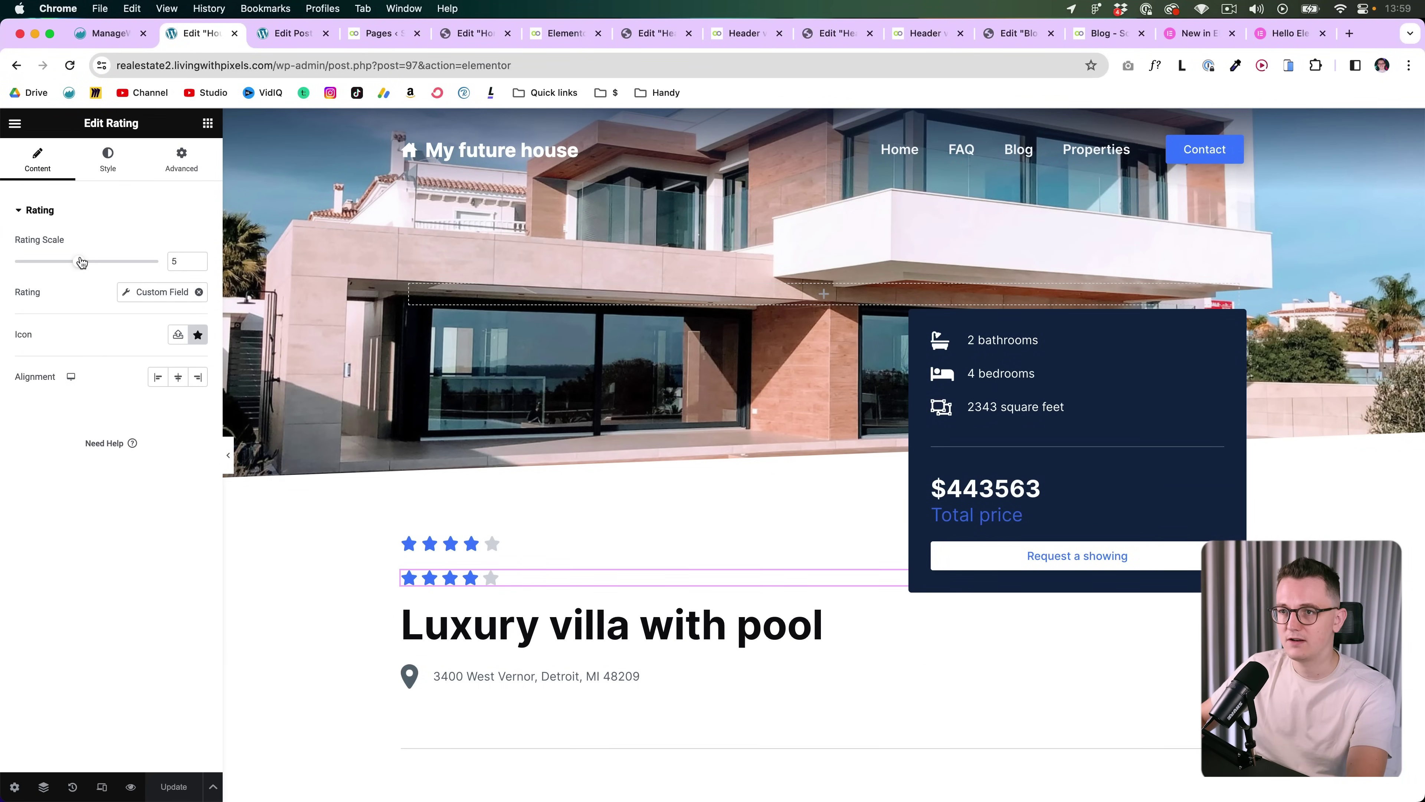
pyautogui.moveTo(80, 267)
pyautogui.mouseDown()
pyautogui.moveTo(48, 267)
pyautogui.moveTo(109, 266)
pyautogui.mouseUp()
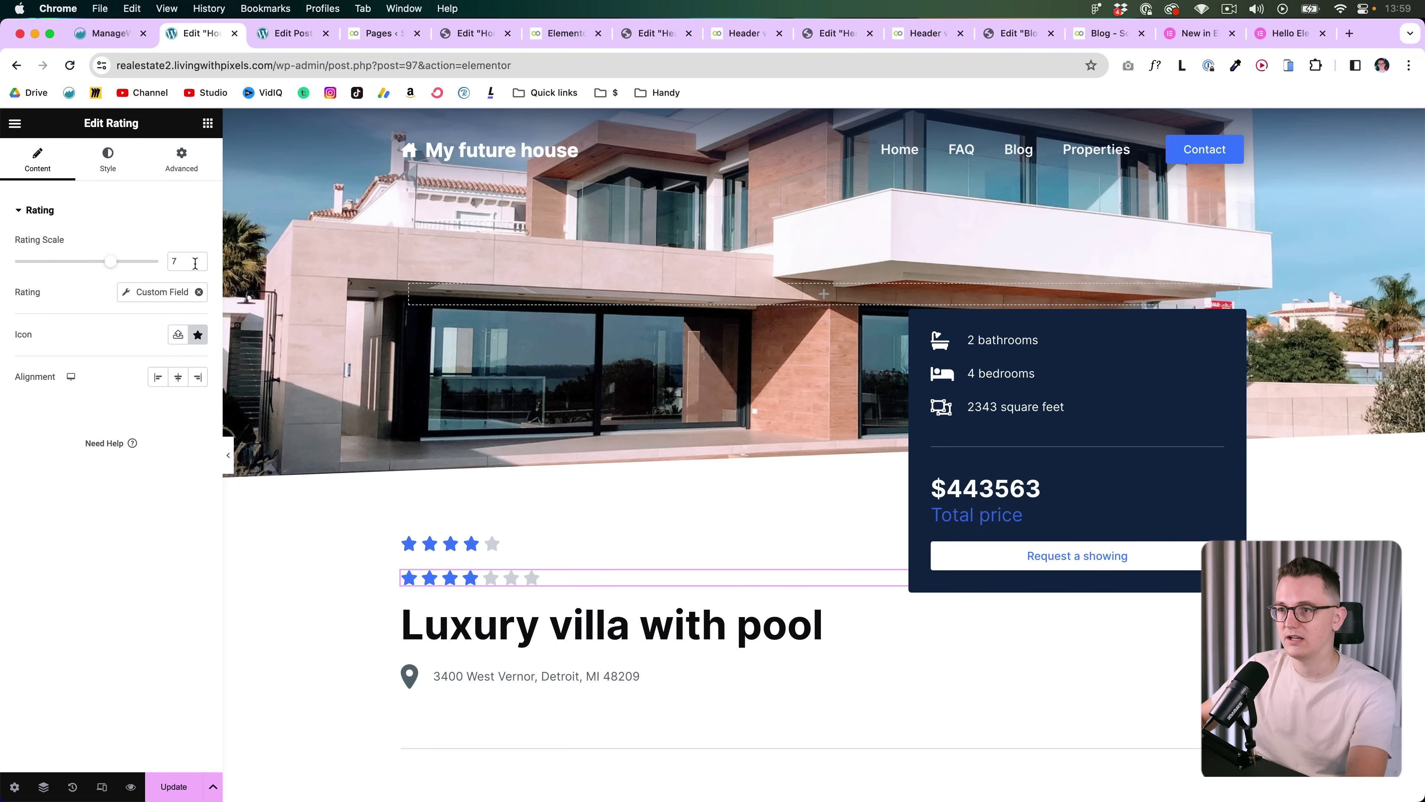
pyautogui.moveTo(108, 266); pyautogui.dragTo(46, 263)
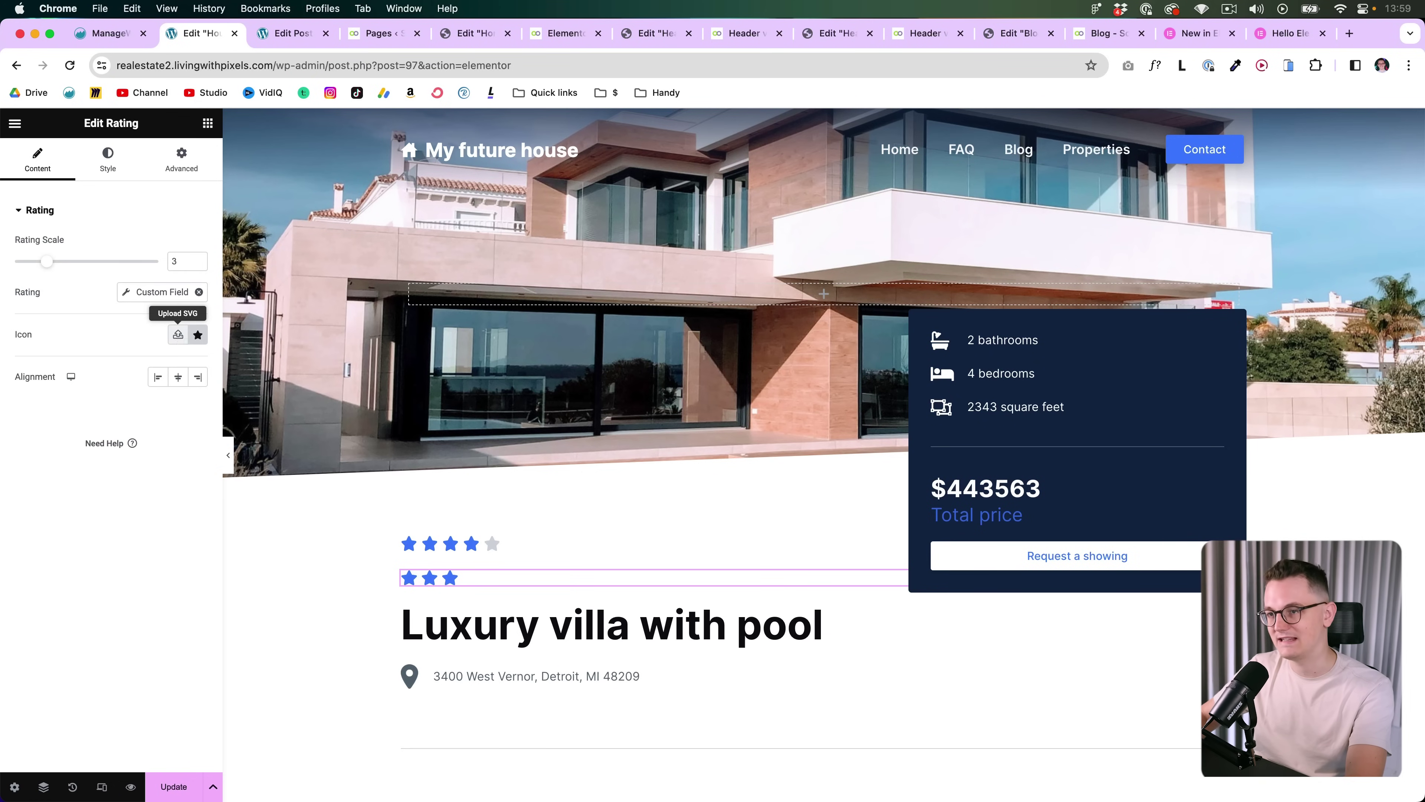
pyautogui.click(178, 336)
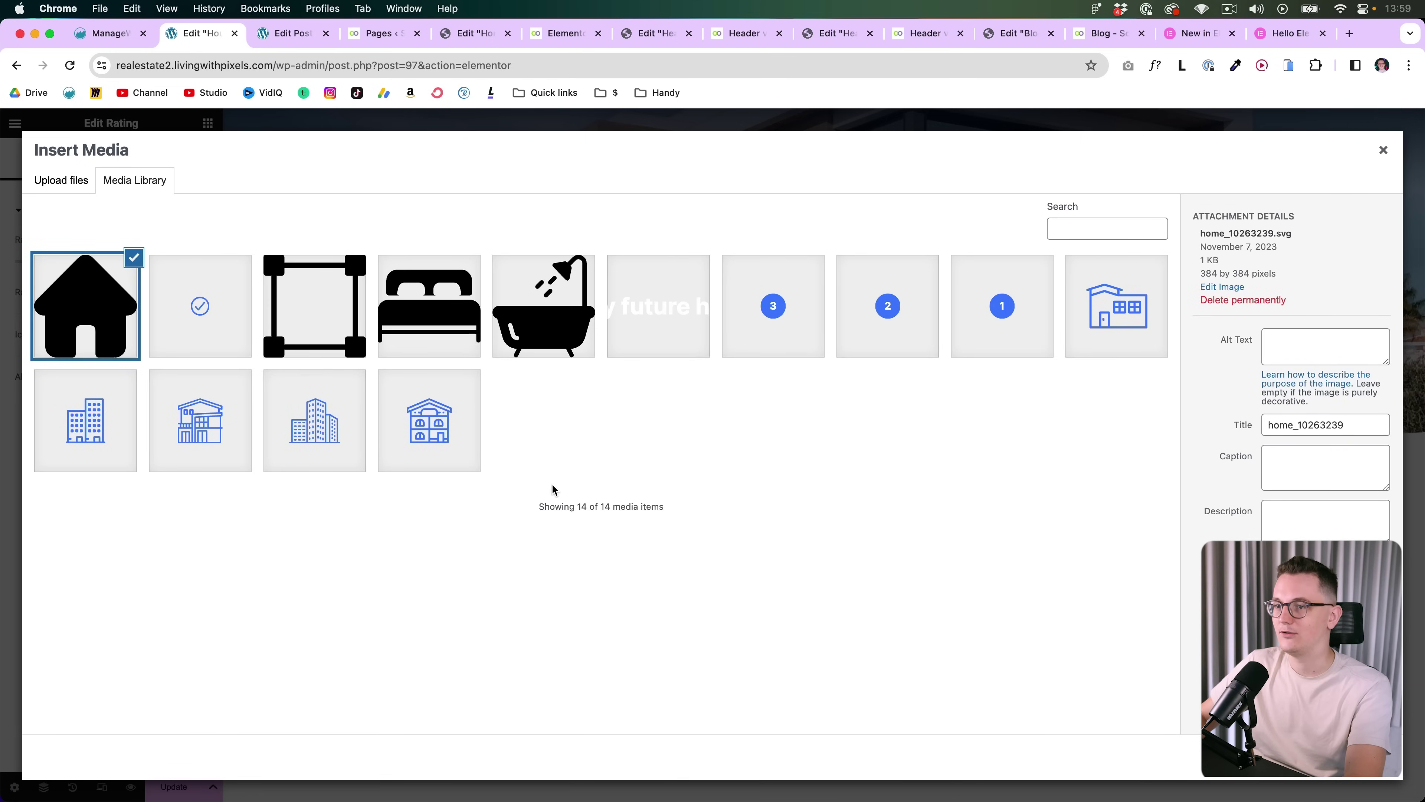
pyautogui.click(130, 310)
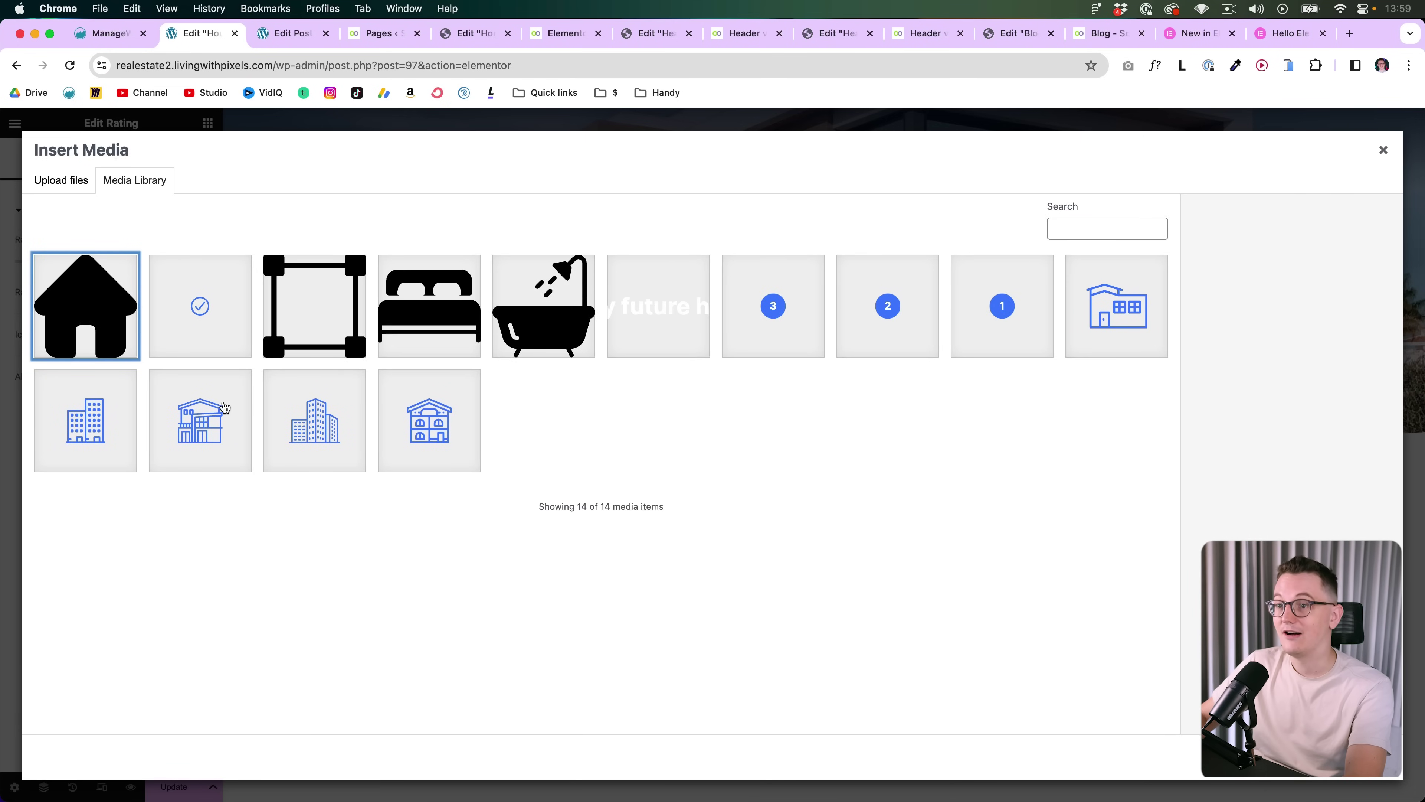
pyautogui.click(110, 301)
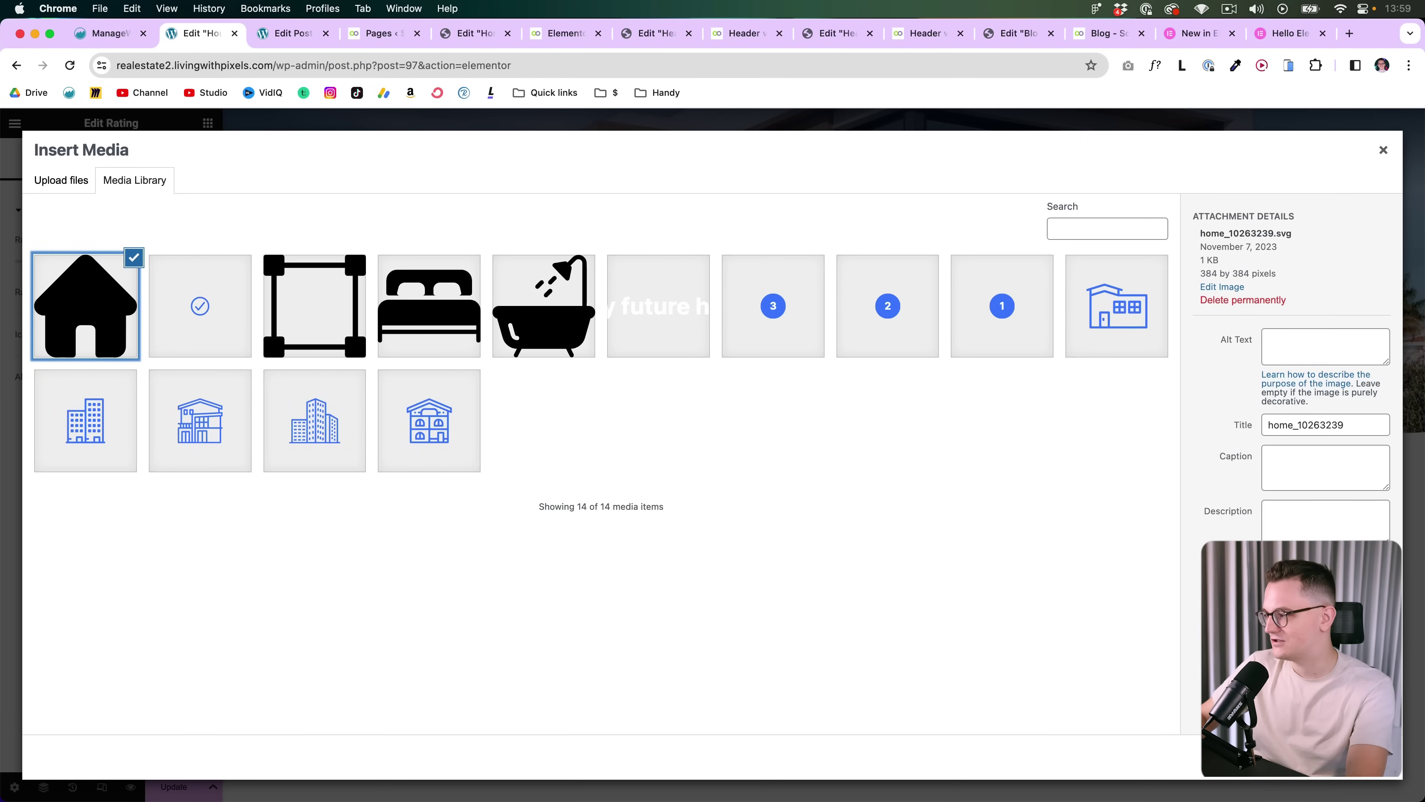
pyautogui.click(1347, 756)
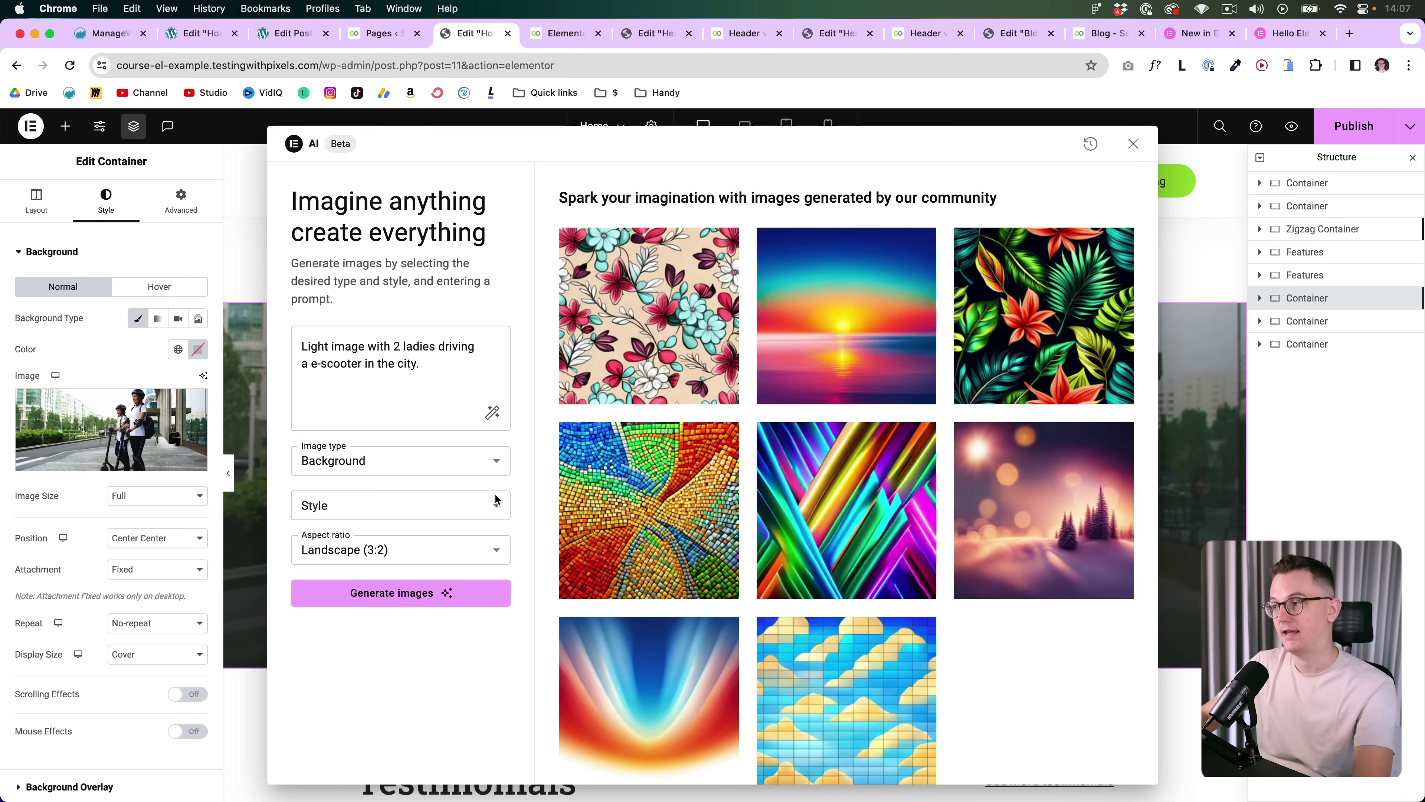
# Generate e-scooter images, apply the third as background, then view the AI image history
pyautogui.click(342, 366)
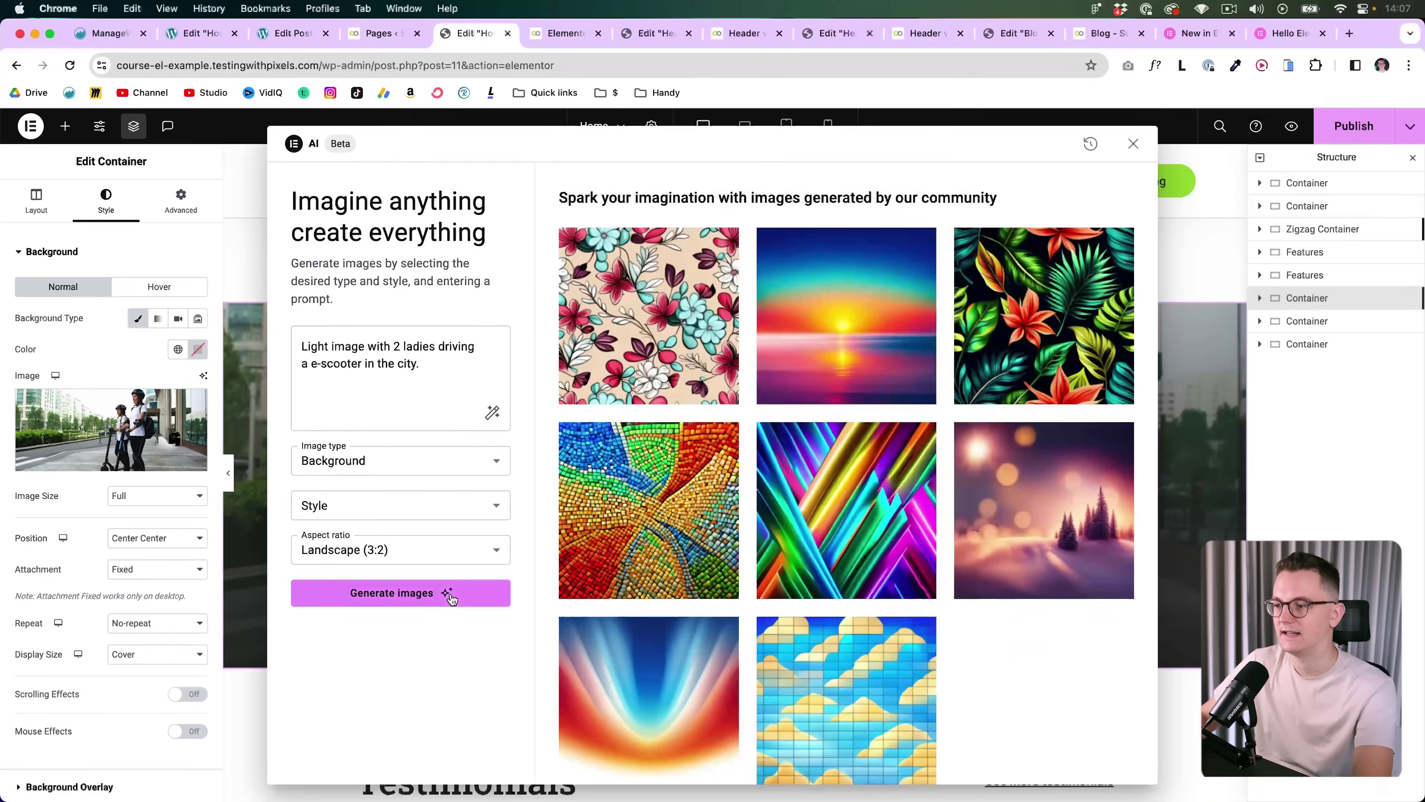
pyautogui.click(399, 593)
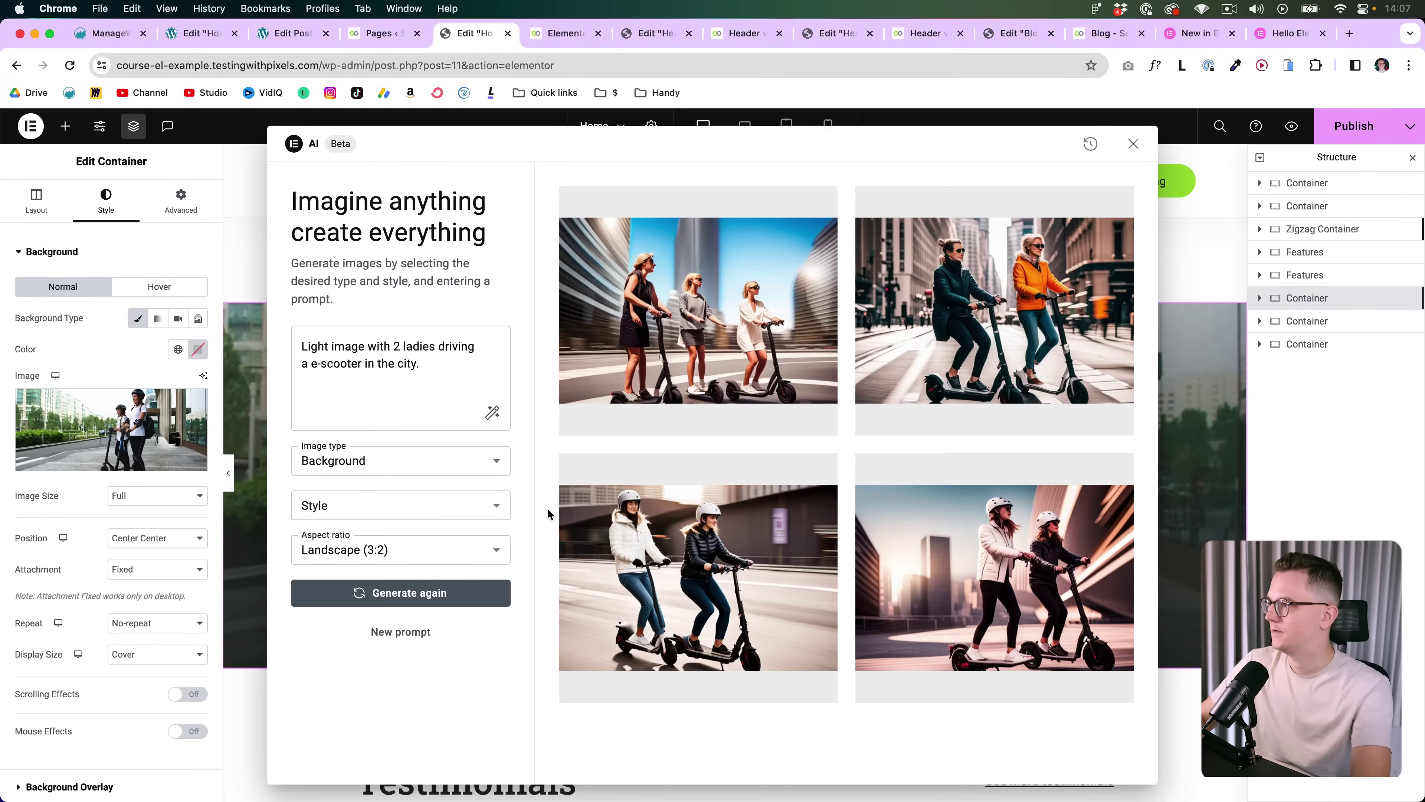
pyautogui.moveTo(954, 547)
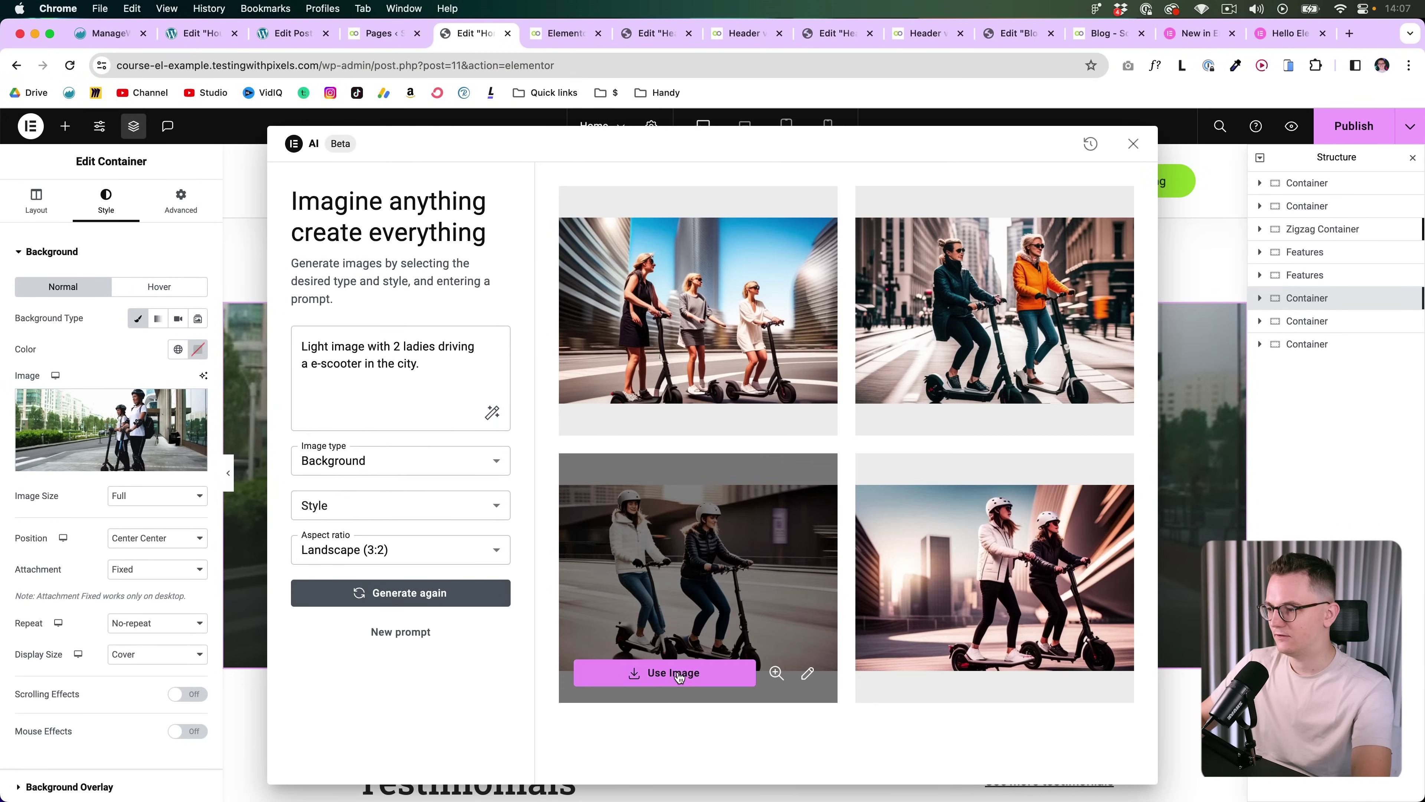
pyautogui.click(676, 671)
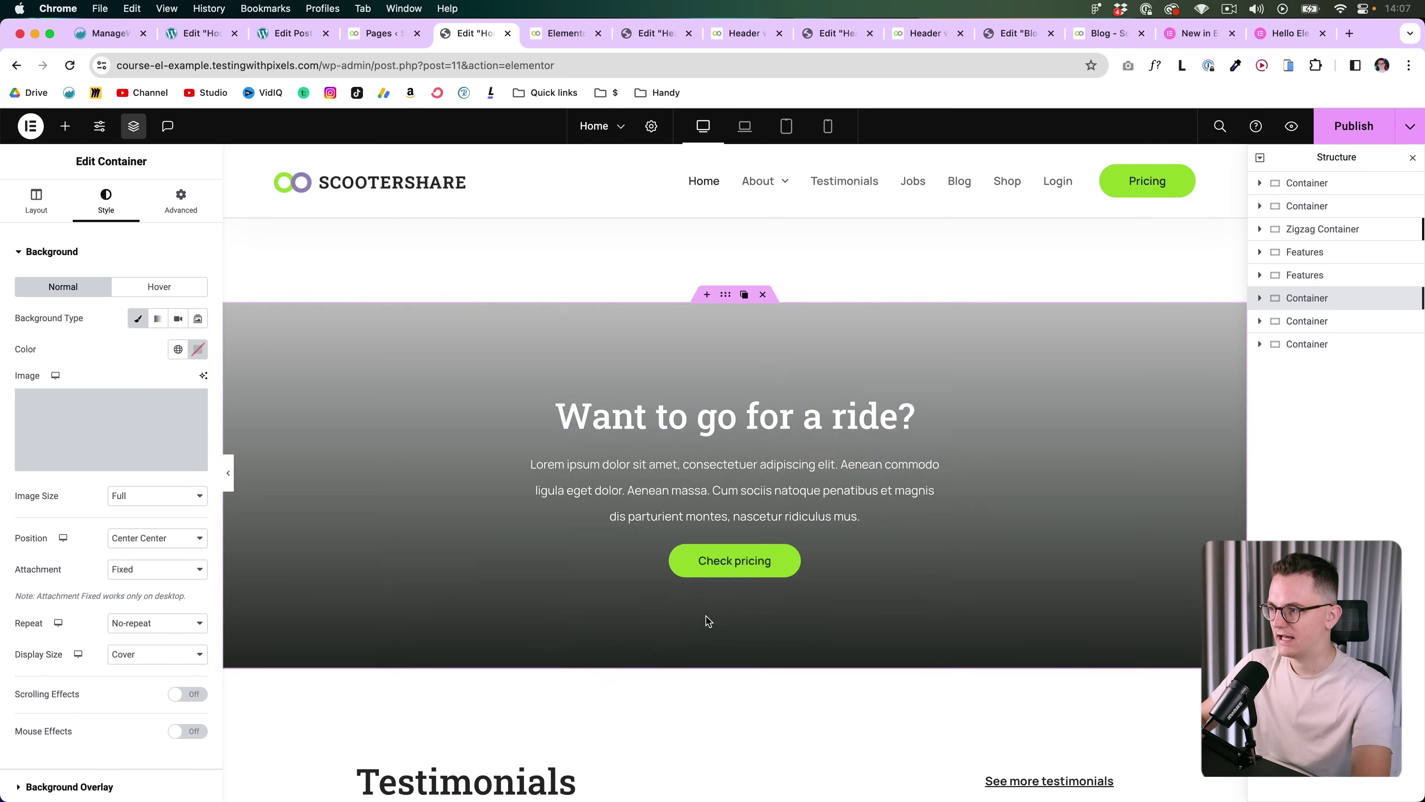
pyautogui.click(203, 375)
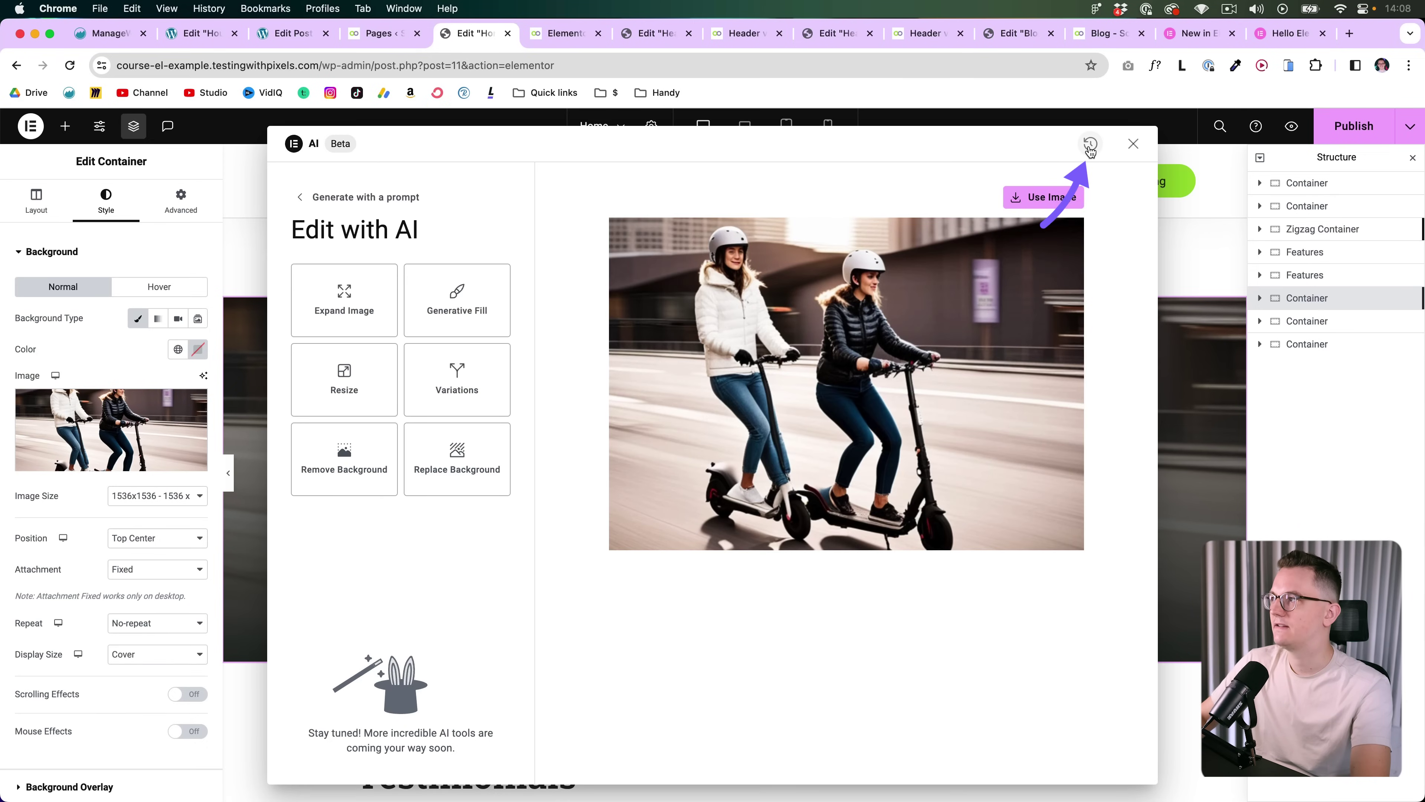
pyautogui.click(1089, 145)
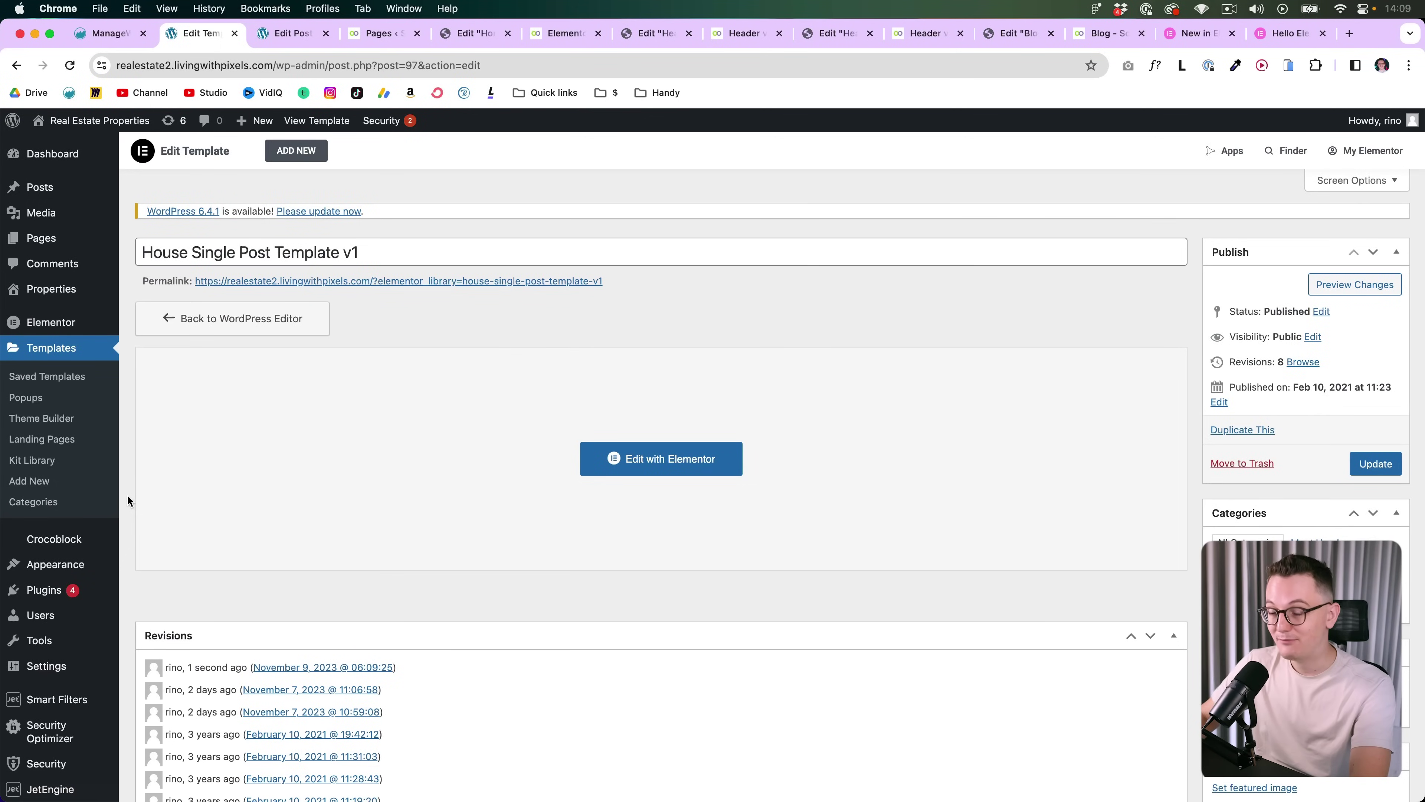
# Update Hello Elementor to 2.9.0 under Appearance > Themes and open Hello Theme Settings
pyautogui.scroll(-1, 127, 500)
pyautogui.moveTo(112, 530)
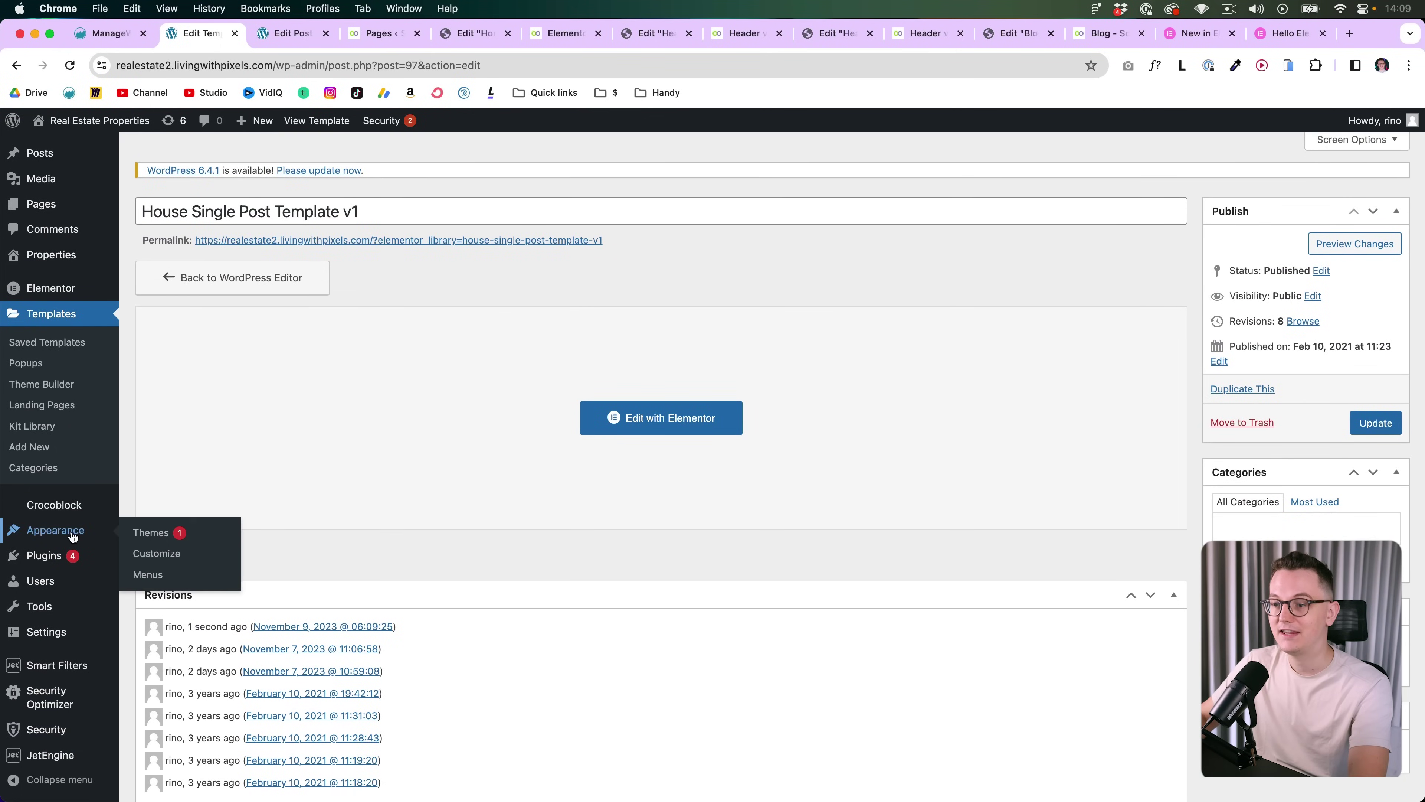
pyautogui.click(157, 536)
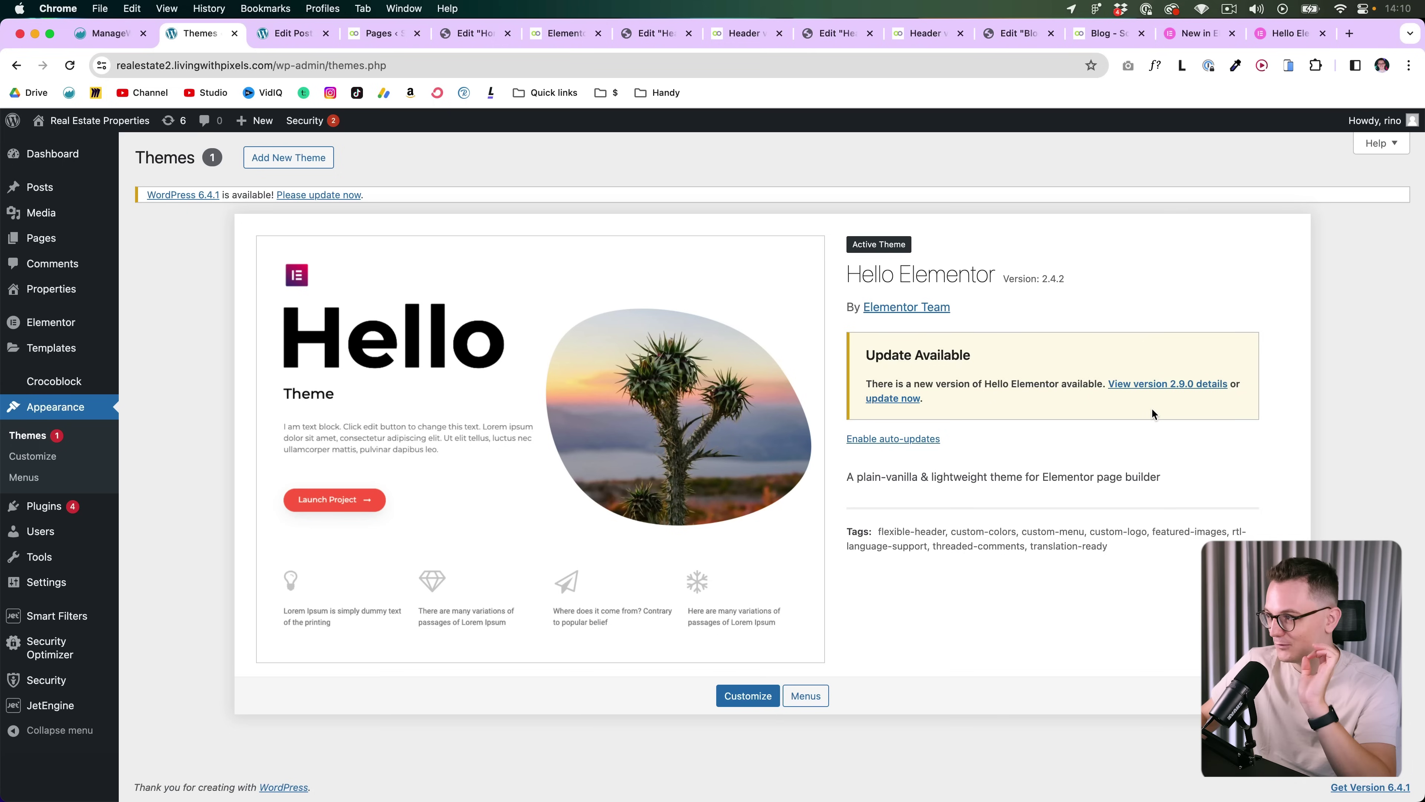
pyautogui.click(46, 499)
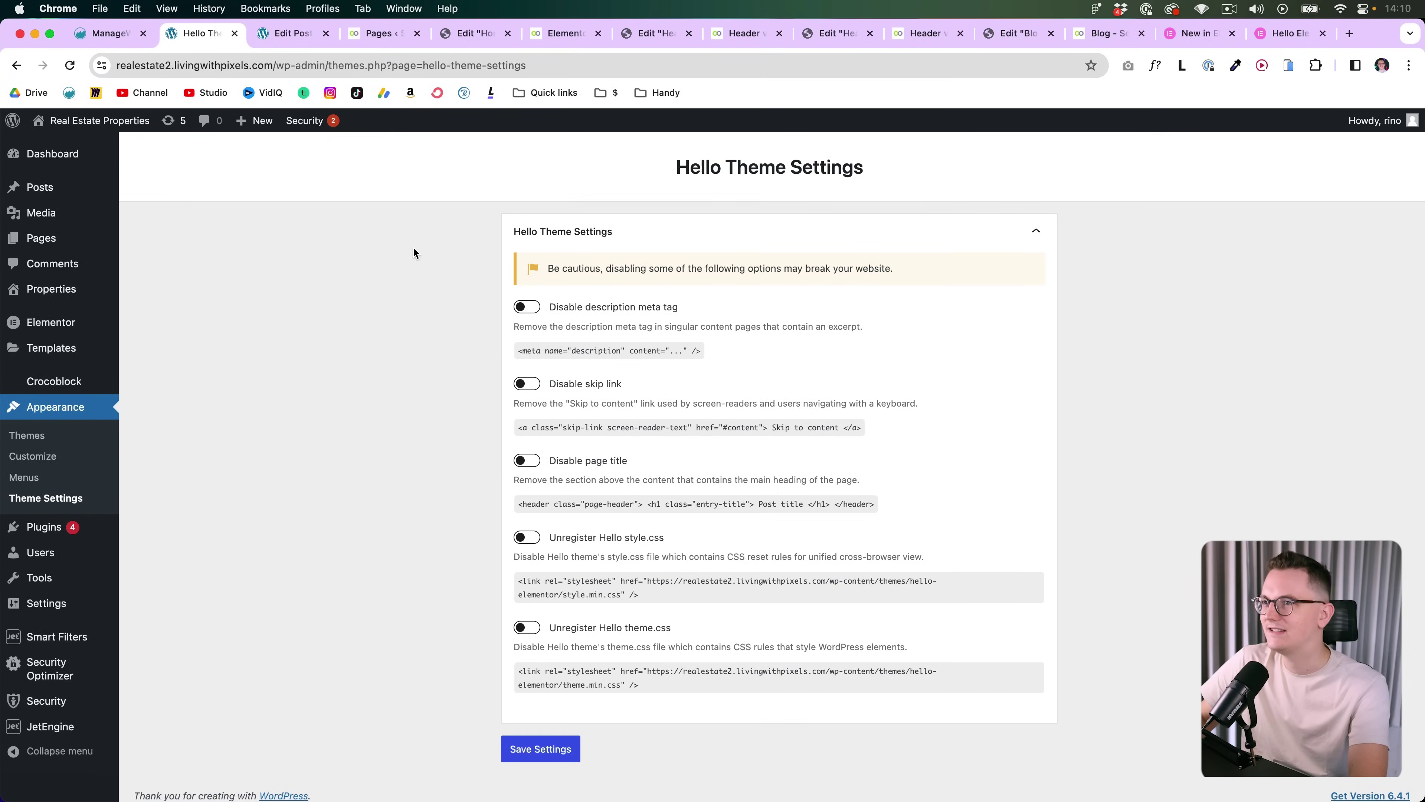
# Scroll the Hello Elementor Theme 2.9.0 article down to its Disable Page Title section
pyautogui.click(1290, 35)
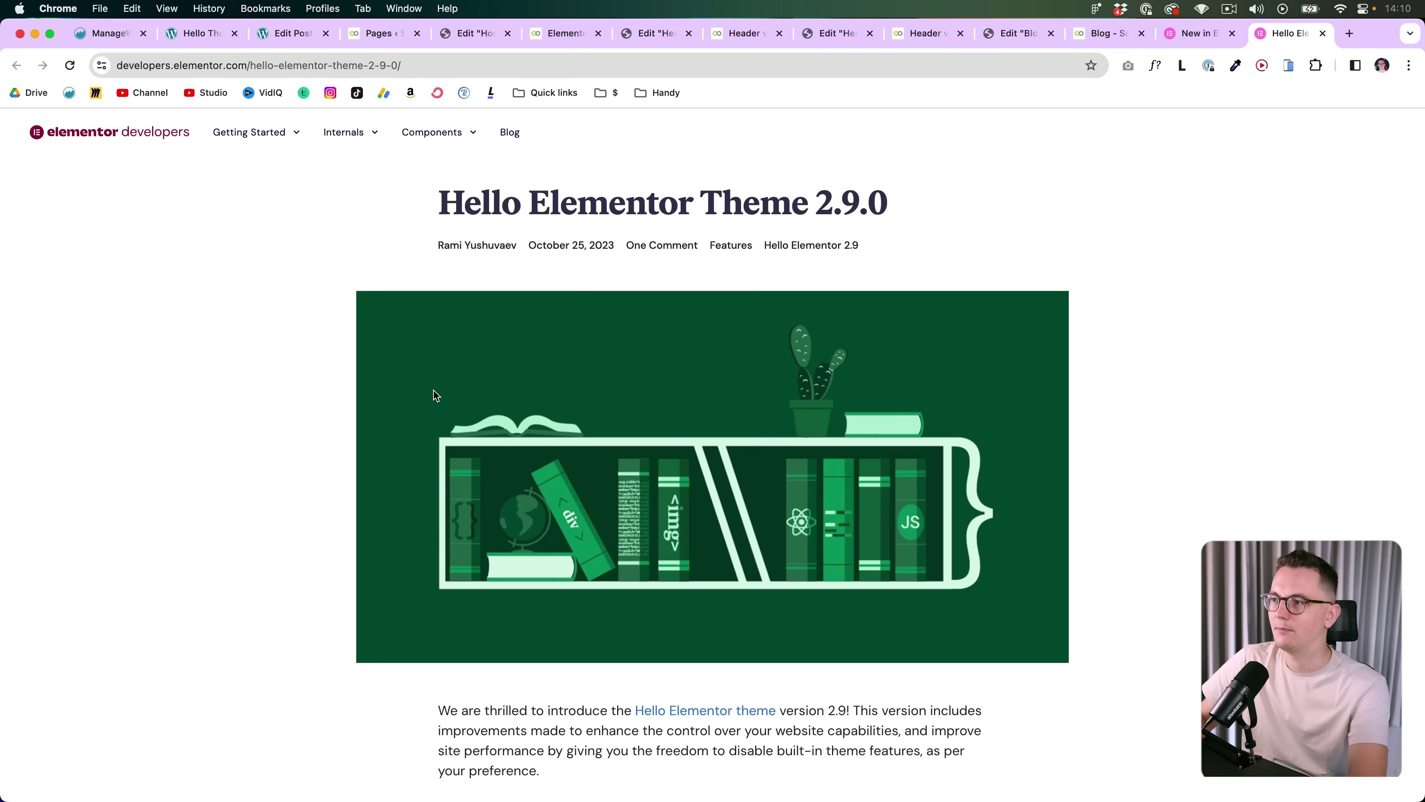
pyautogui.scroll(-5, 199, 409)
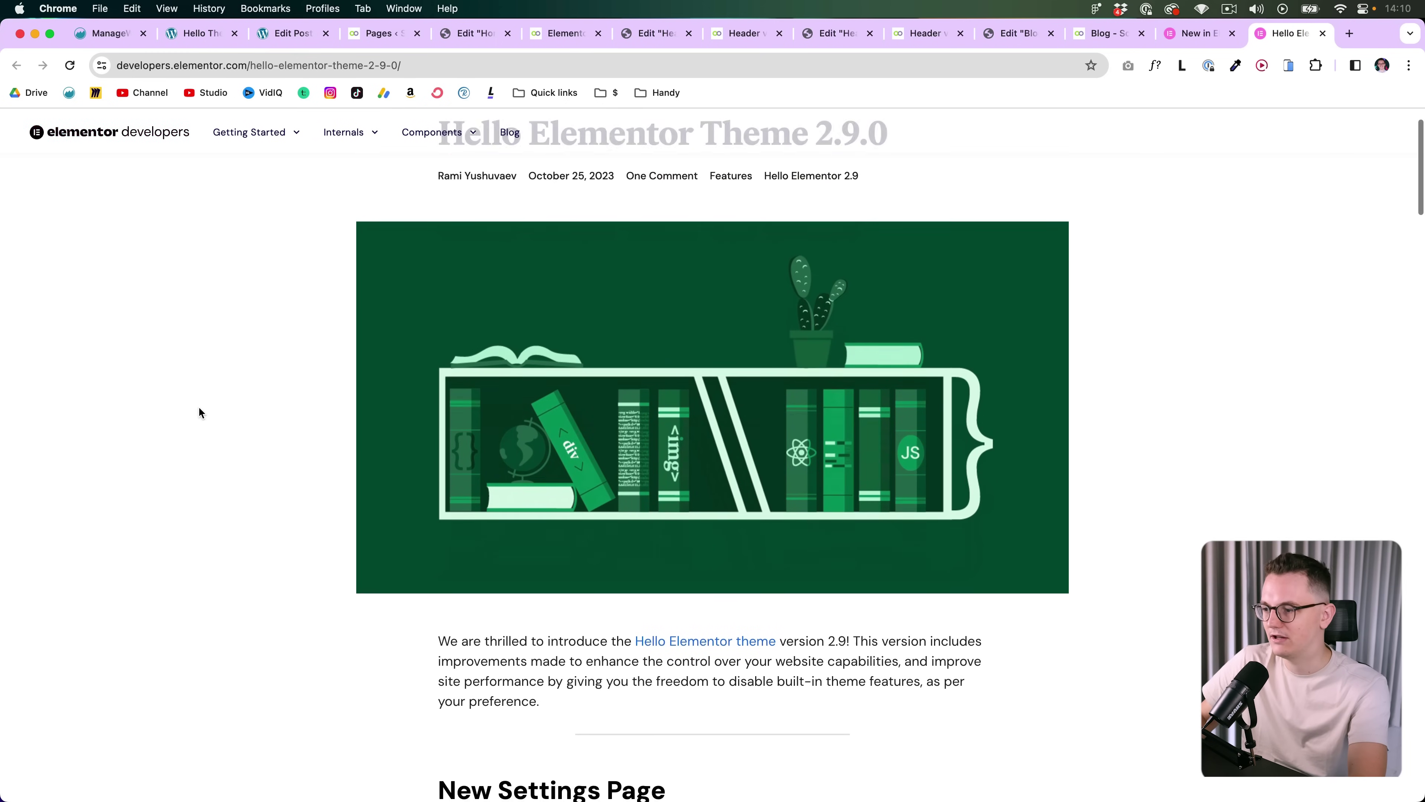
pyautogui.scroll(-10, 200, 413)
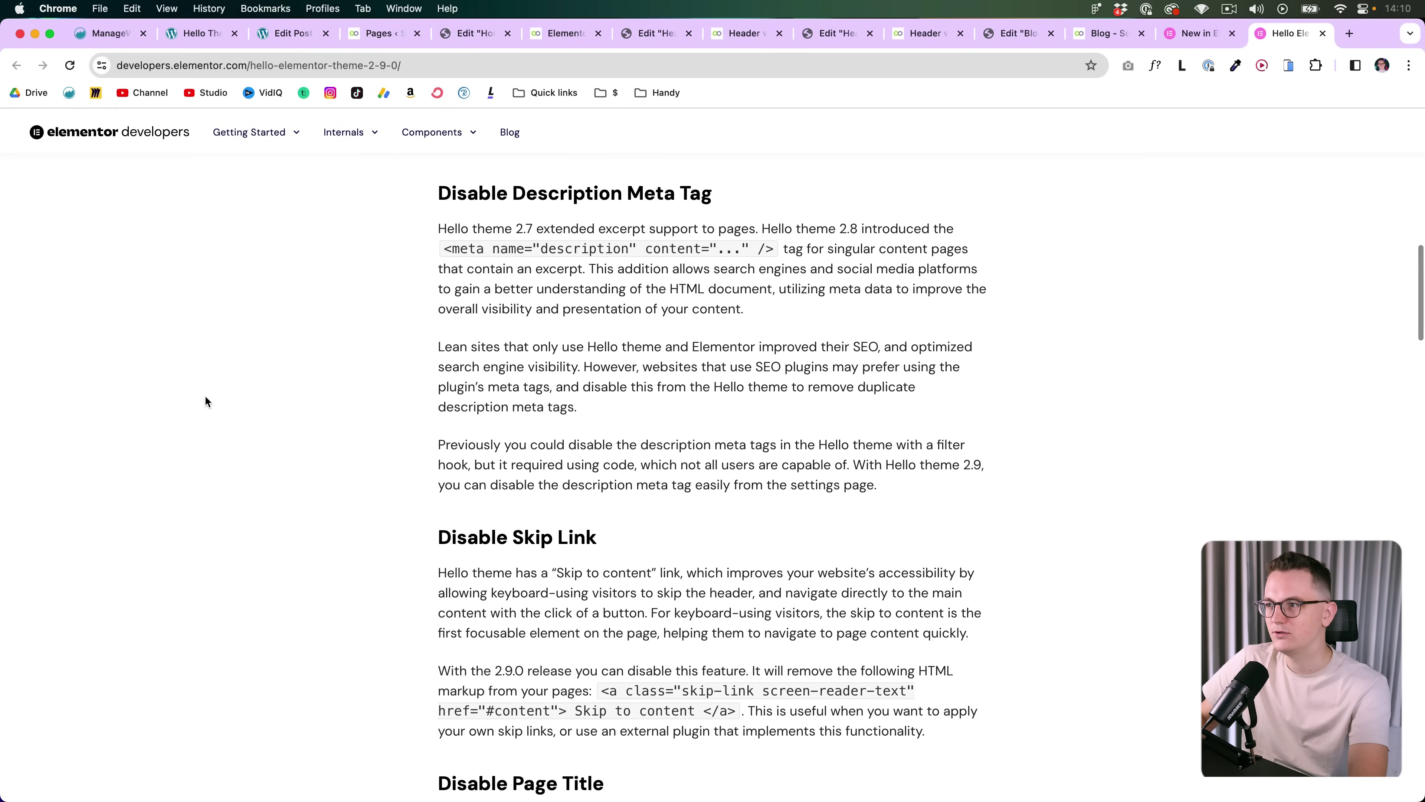
pyautogui.scroll(-7, 294, 388)
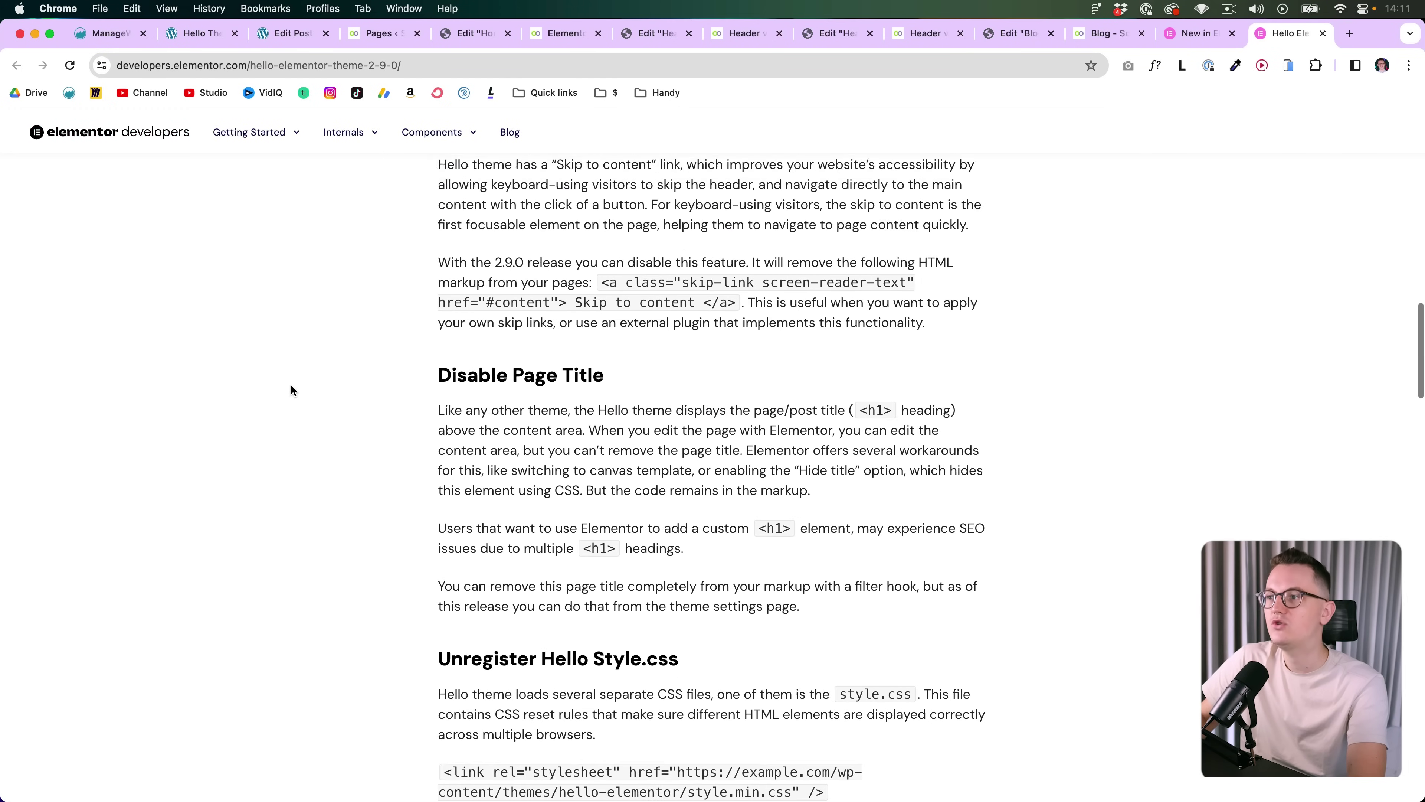
pyautogui.scroll(2, 294, 388)
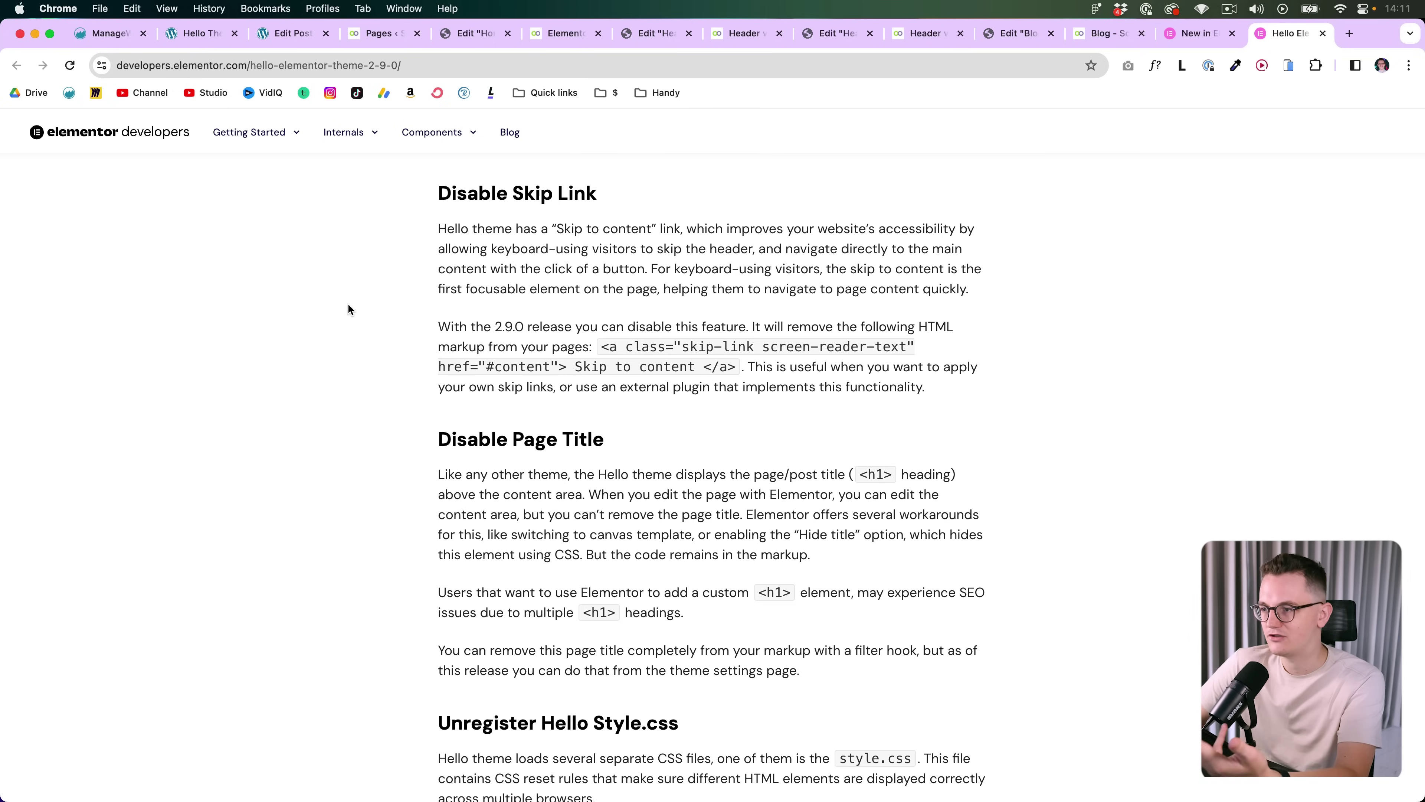
pyautogui.scroll(-3, 345, 301)
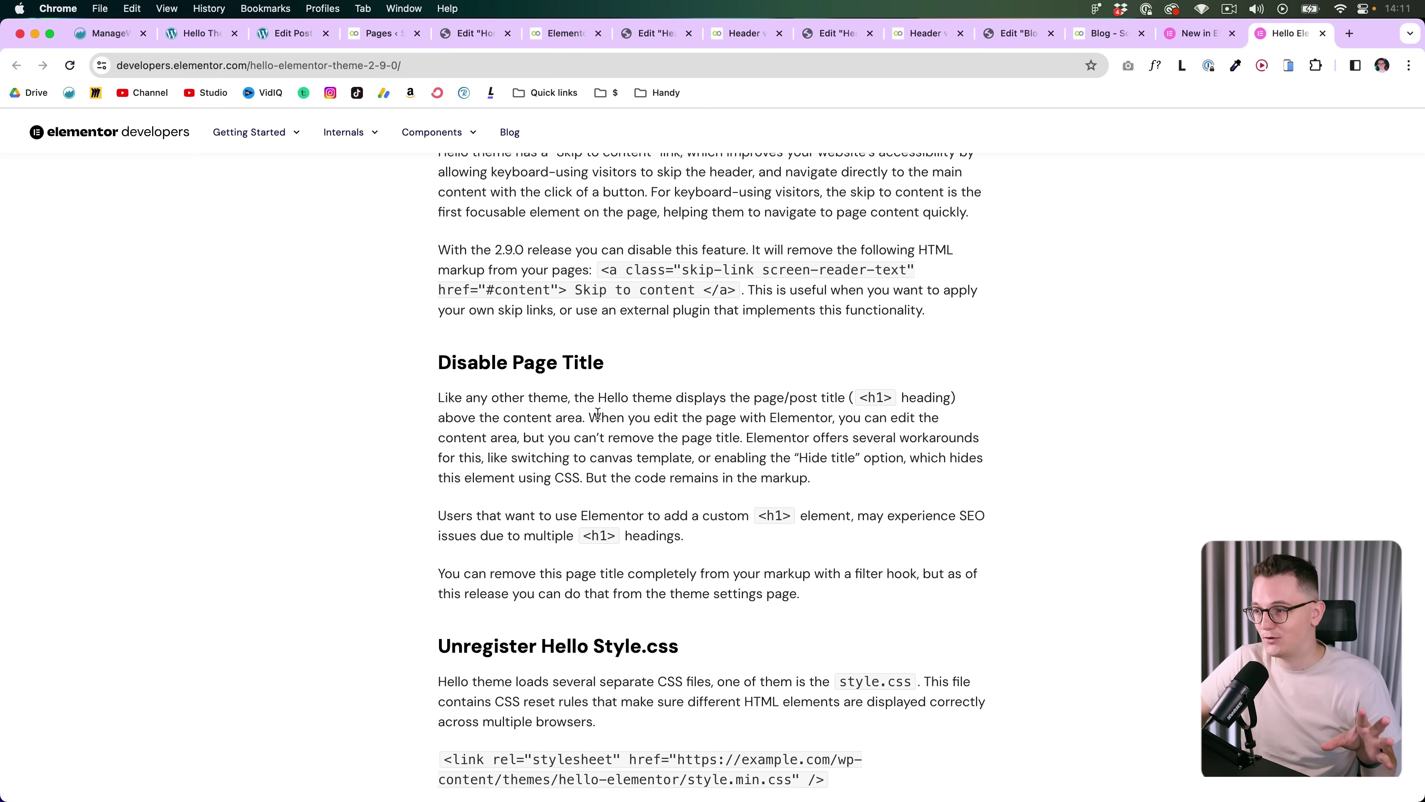
pyautogui.scroll(-1, 583, 401)
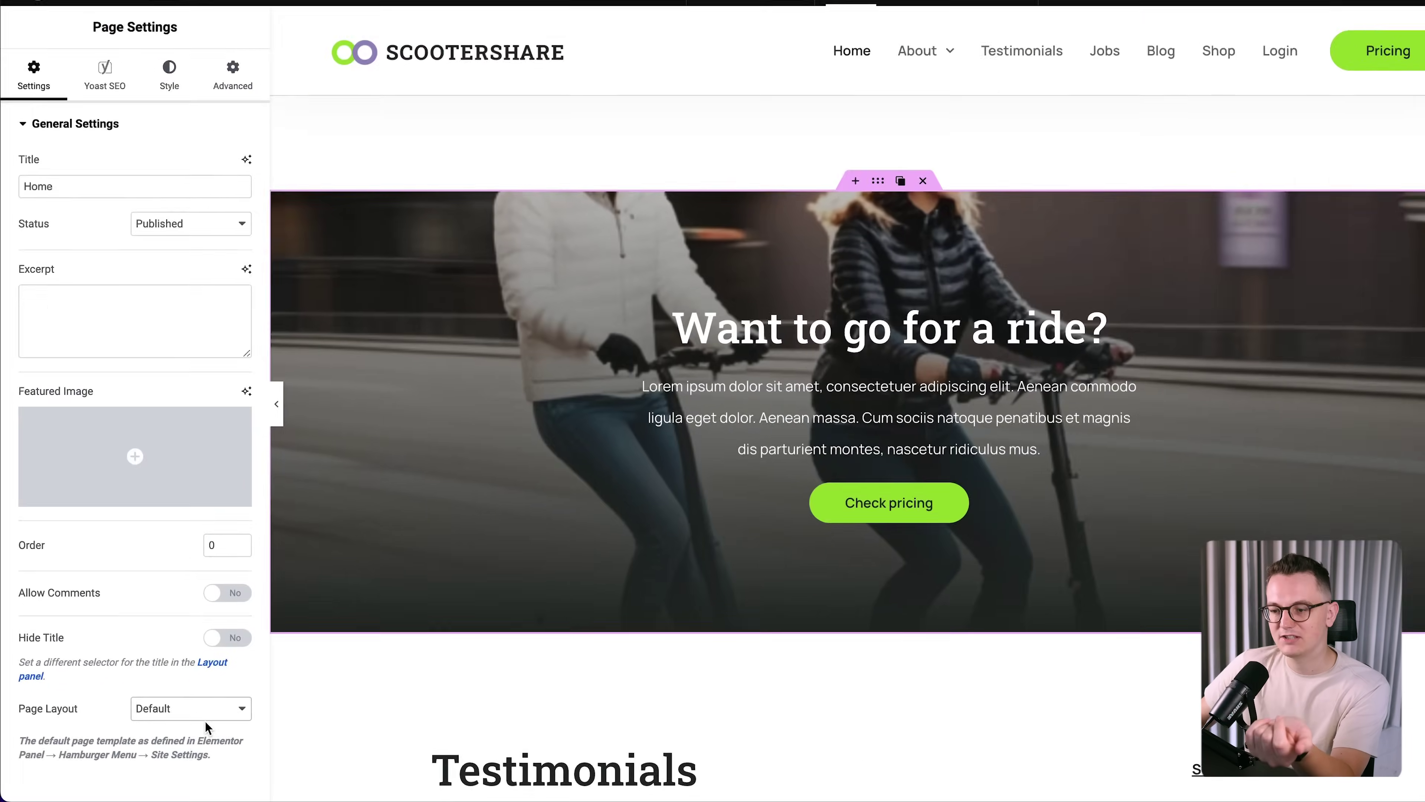
pyautogui.click(205, 721)
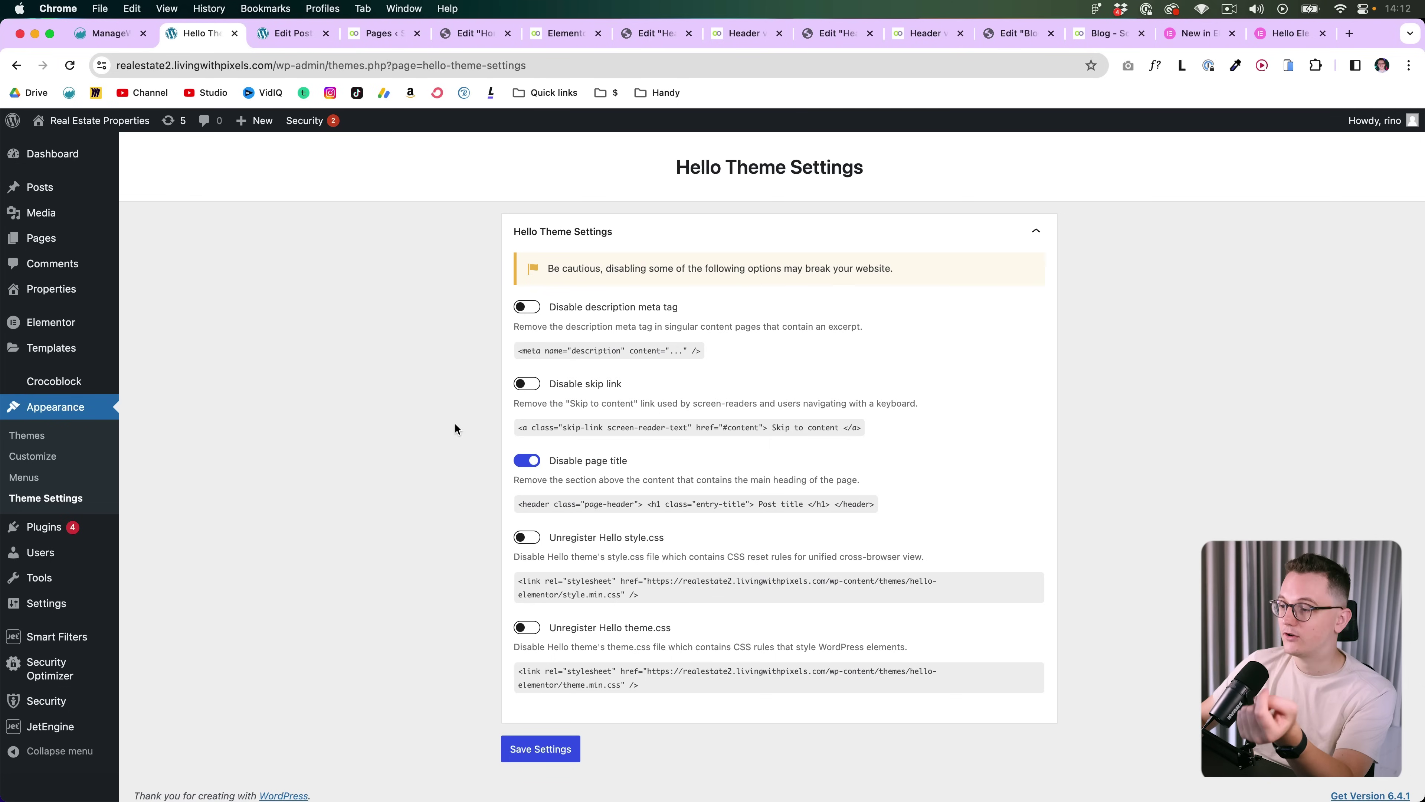
# Save the Hello Theme Settings with 'Disable page title' switched on
pyautogui.scroll(-1, 450, 458)
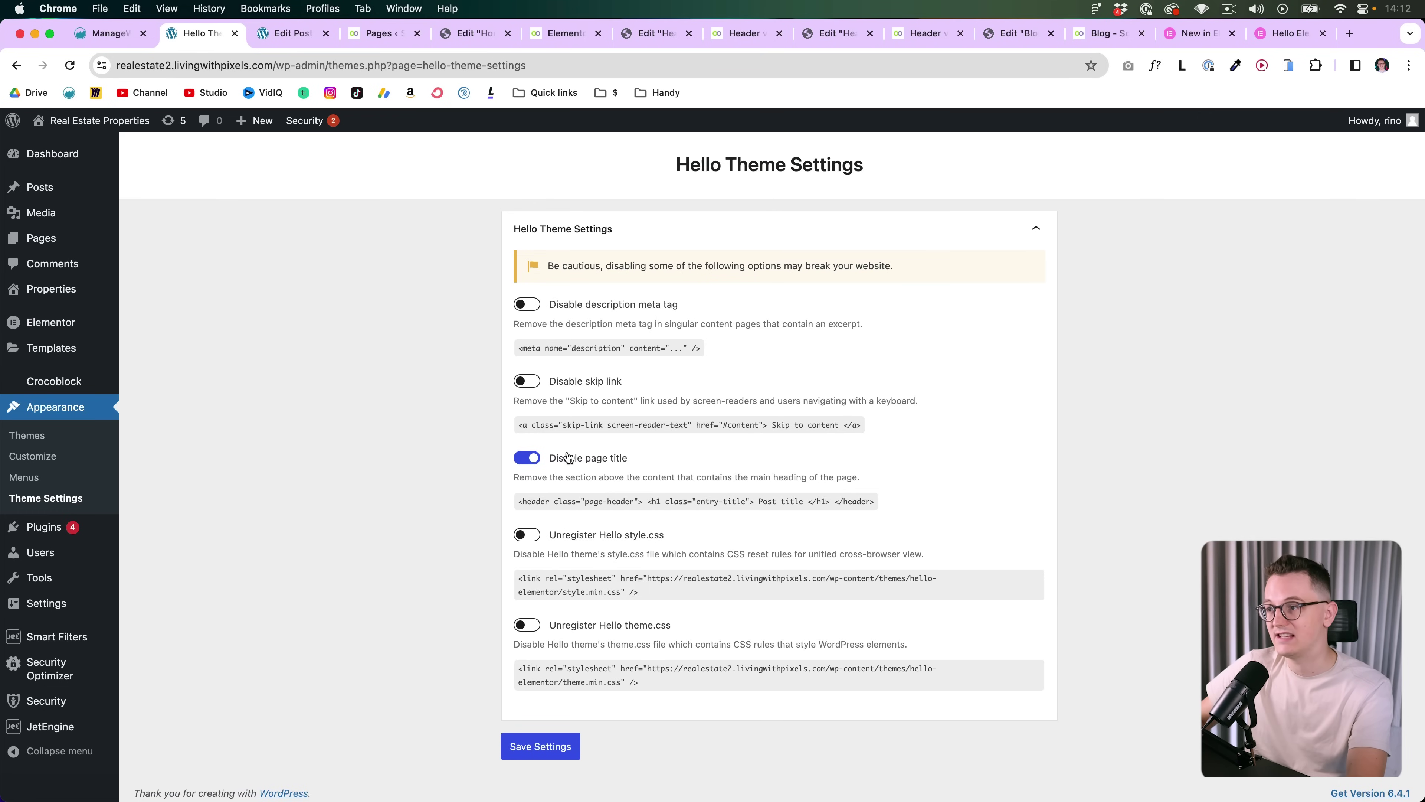
pyautogui.click(558, 759)
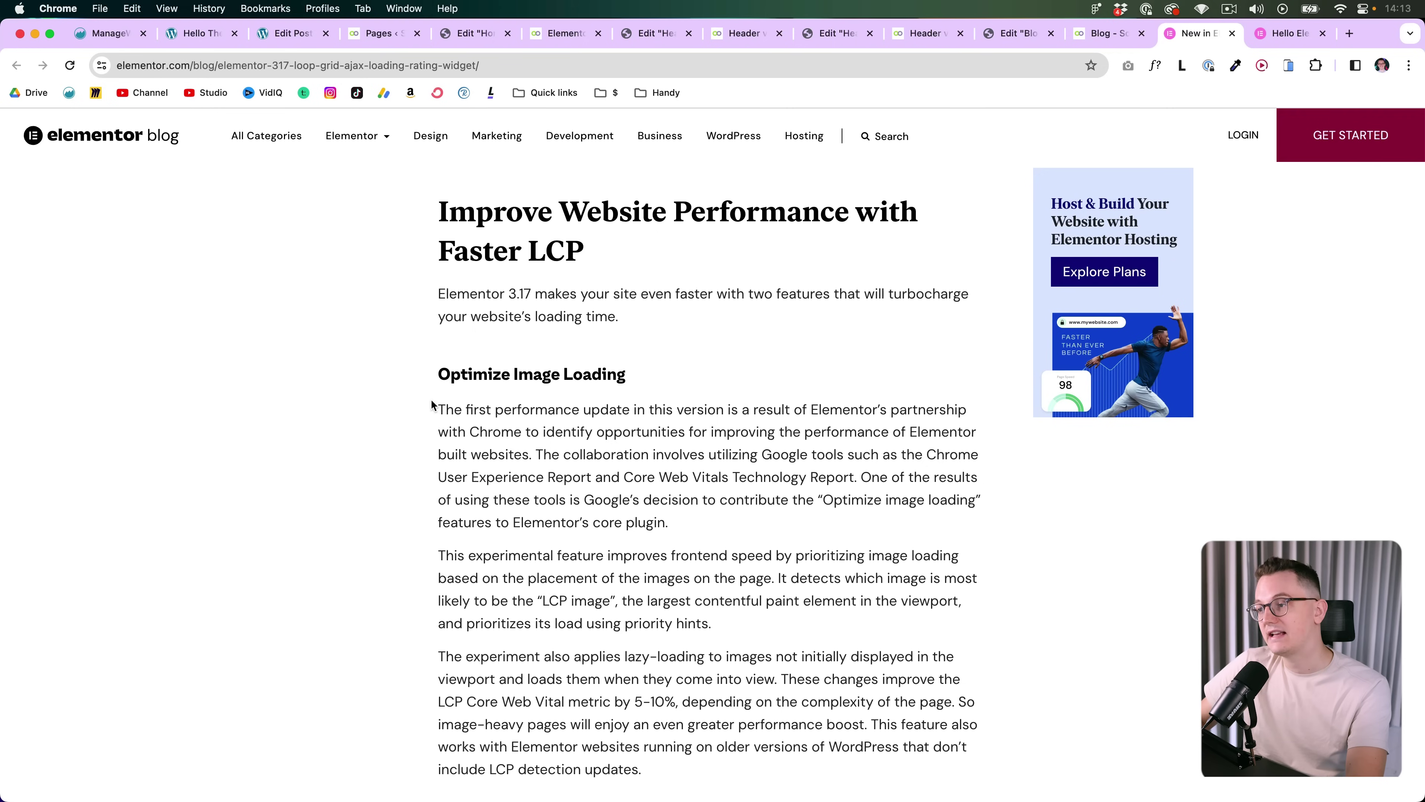
# Read the Optimize Image Loading section, highlighting the 5-10% LCP figure and lazy-loading passage
pyautogui.moveTo(437, 407); pyautogui.dragTo(464, 428)
pyautogui.click(739, 525)
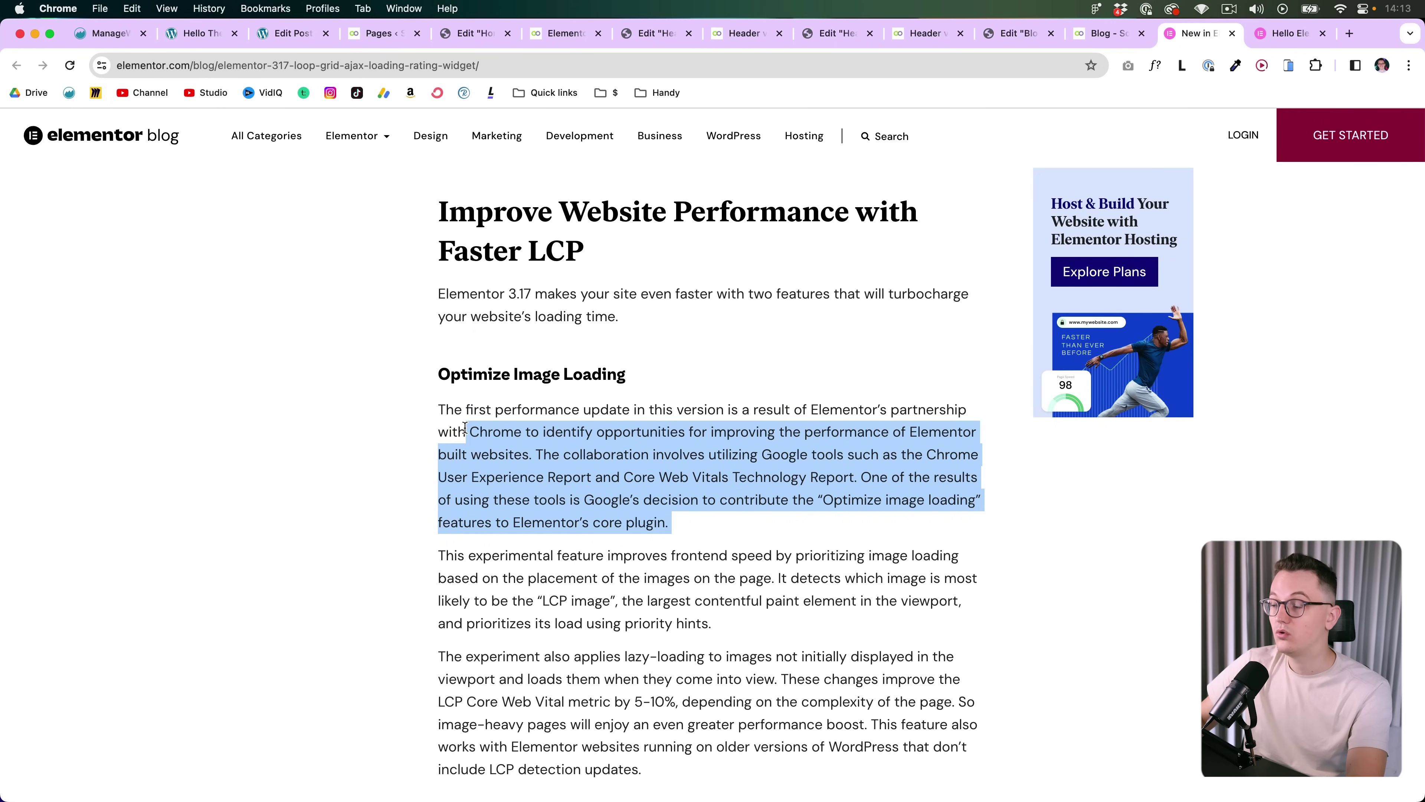
pyautogui.moveTo(822, 498); pyautogui.dragTo(972, 498)
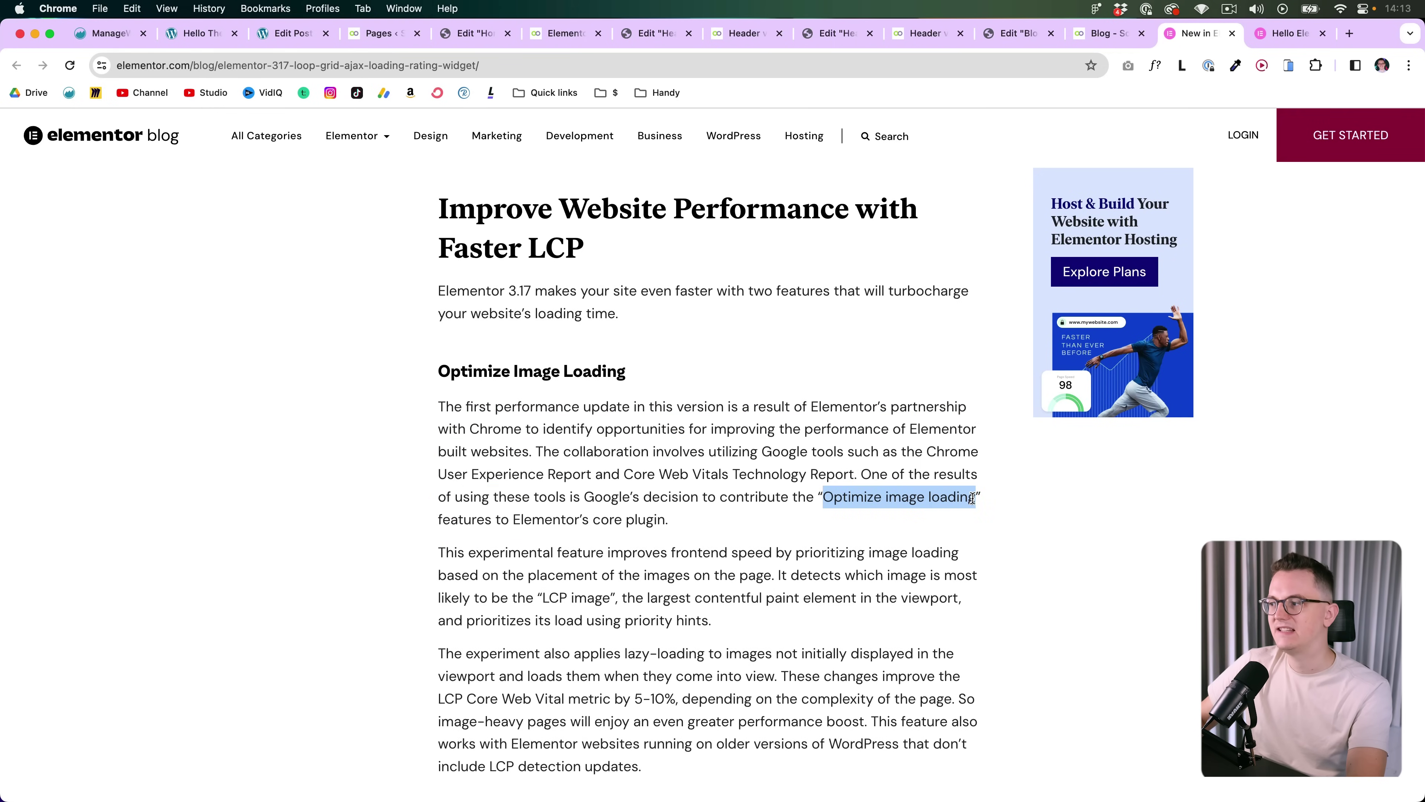
pyautogui.scroll(-3, 780, 507)
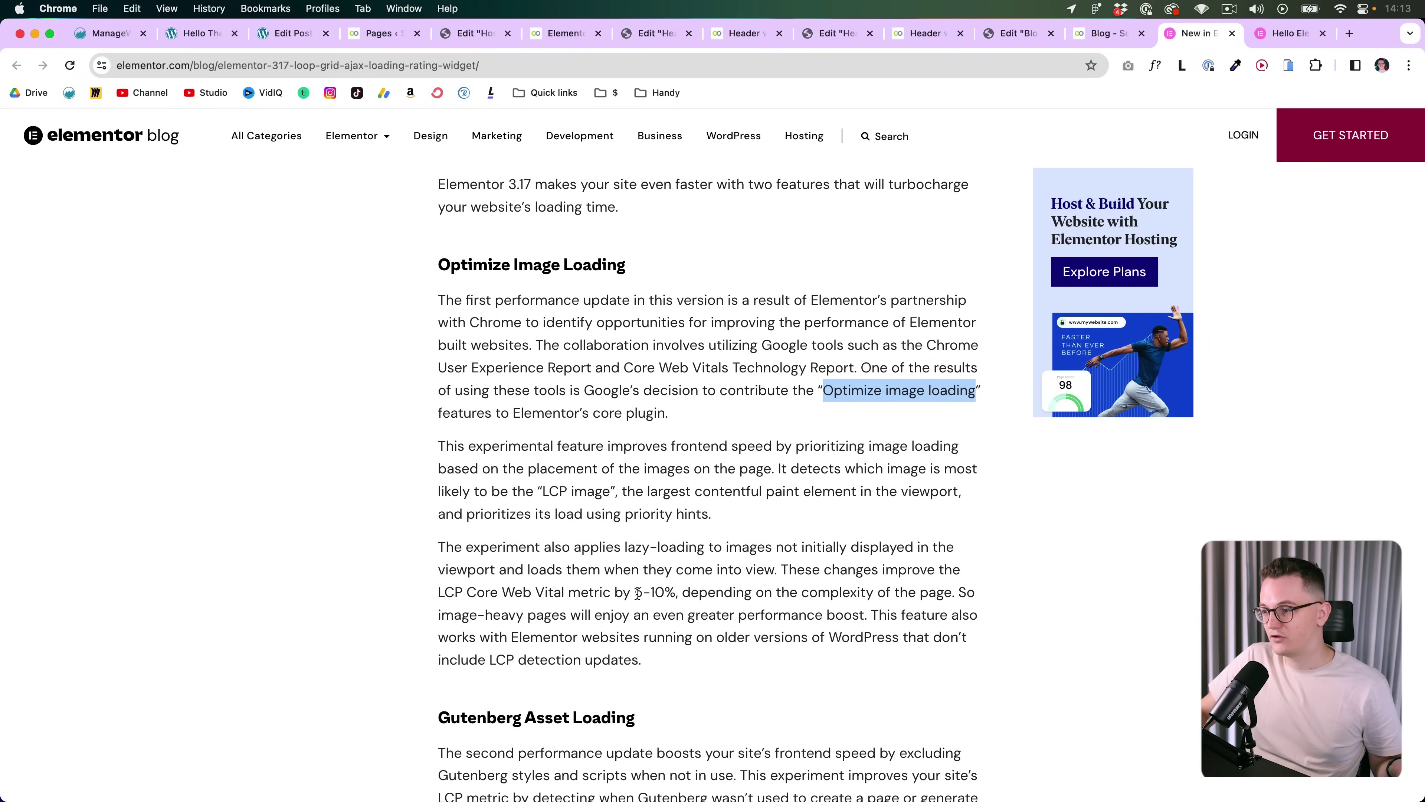
pyautogui.moveTo(636, 593); pyautogui.dragTo(659, 592)
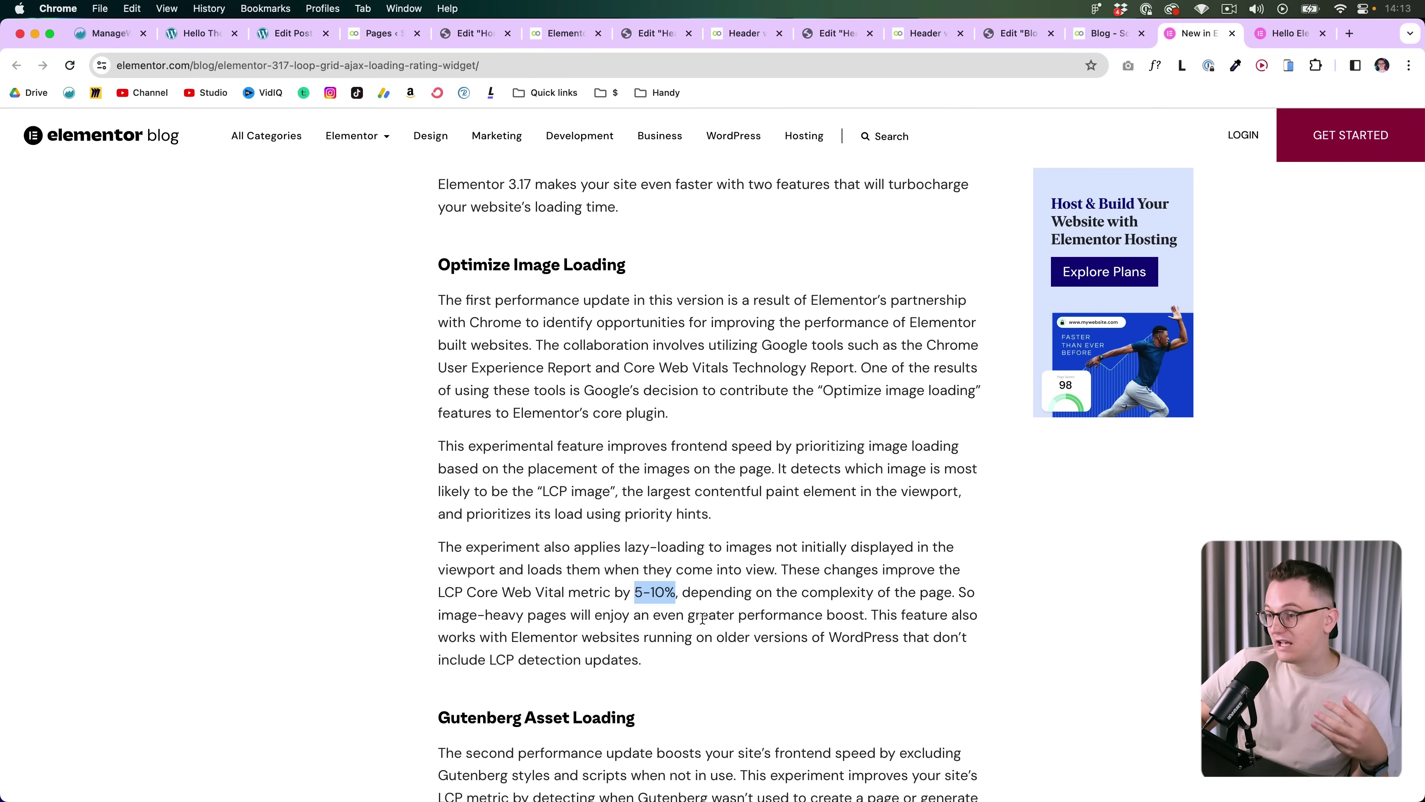
pyautogui.scroll(-3, 707, 612)
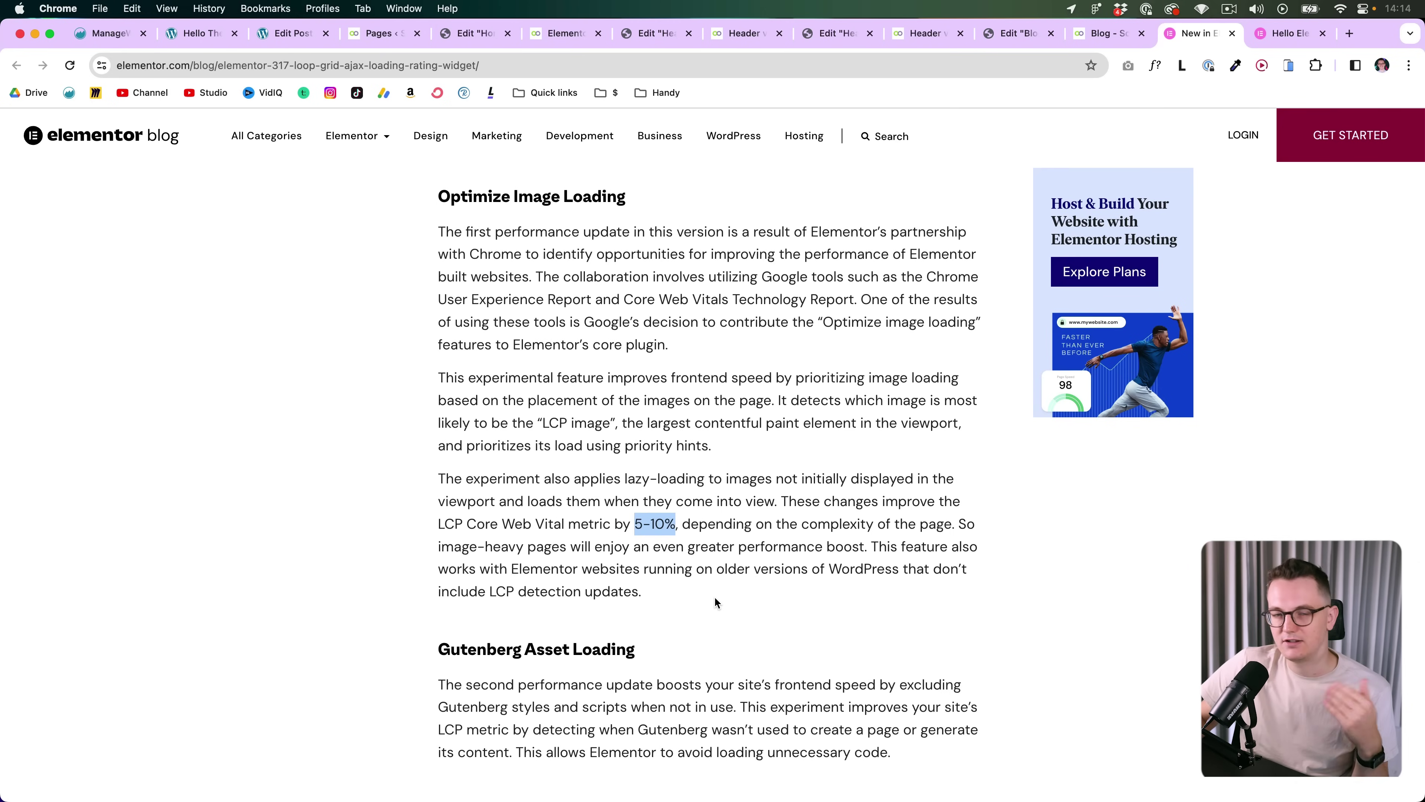
pyautogui.moveTo(713, 595); pyautogui.dragTo(399, 376)
pyautogui.click(399, 375)
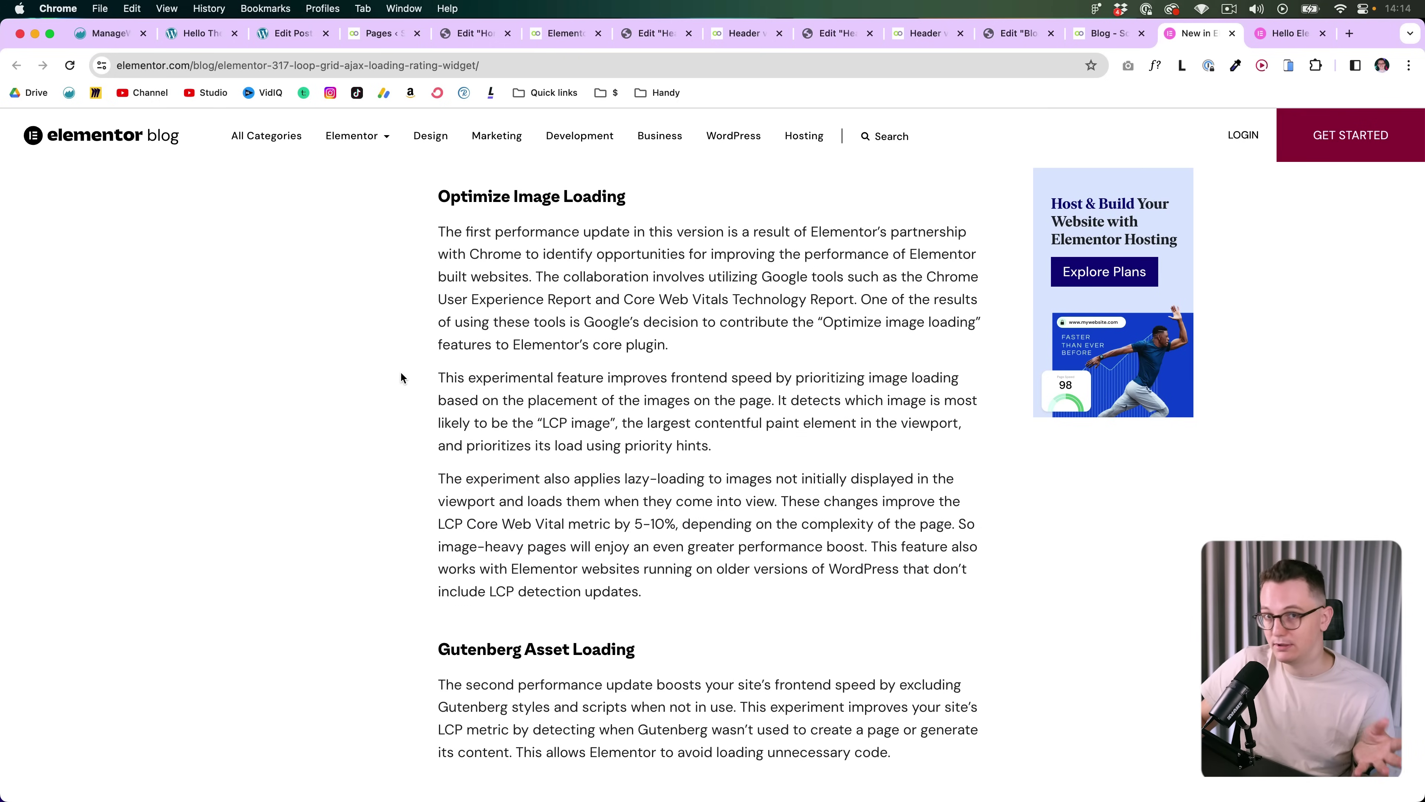